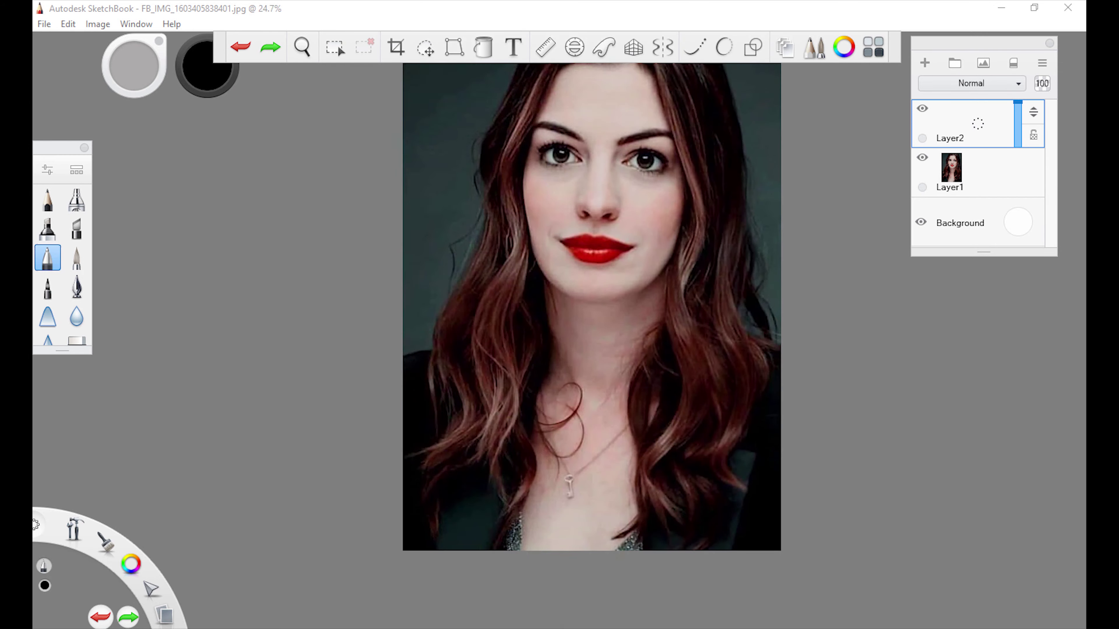
Rule horizontal grid lines across the portrait photo, from the chin up to the forehead
drag(540, 344, 614, 320)
drag(441, 290, 813, 291)
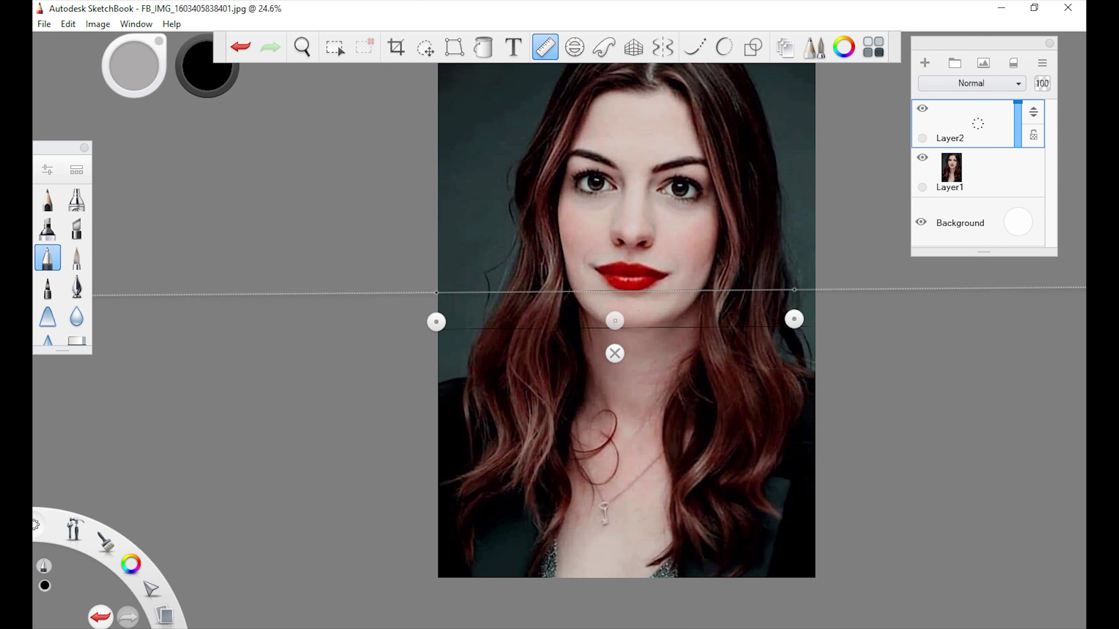
drag(614, 320, 614, 290)
drag(441, 261, 813, 261)
drag(613, 290, 614, 275)
drag(441, 246, 812, 245)
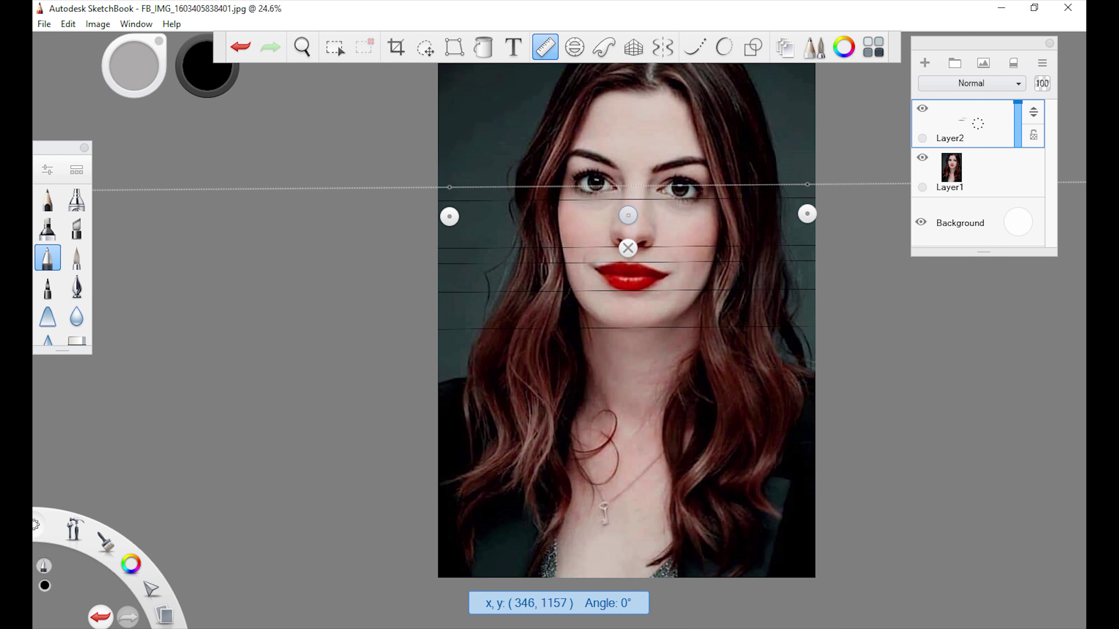
drag(625, 229, 625, 207)
drag(441, 178, 812, 178)
drag(625, 207, 625, 95)
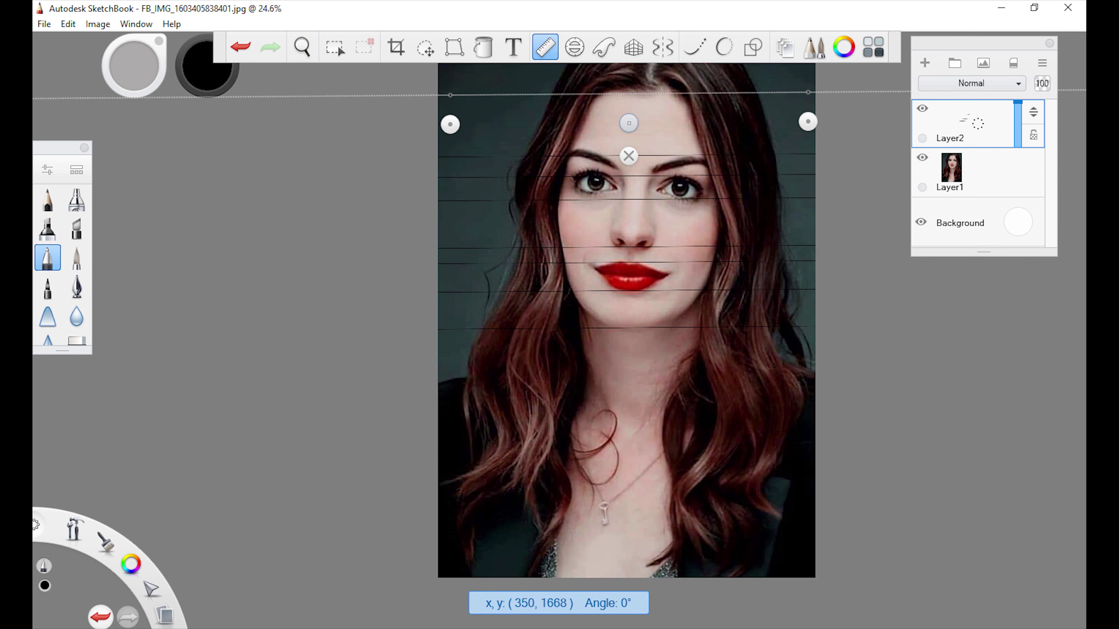
mouse_move(440, 92)
mouse_down()
mouse_move(812, 93)
mouse_move(806, 573)
mouse_up()
Turn the straight-edge vertical and rule several vertical grid lines down the face
drag(719, 67, 719, 573)
drag(748, 263, 700, 263)
drag(672, 159, 672, 573)
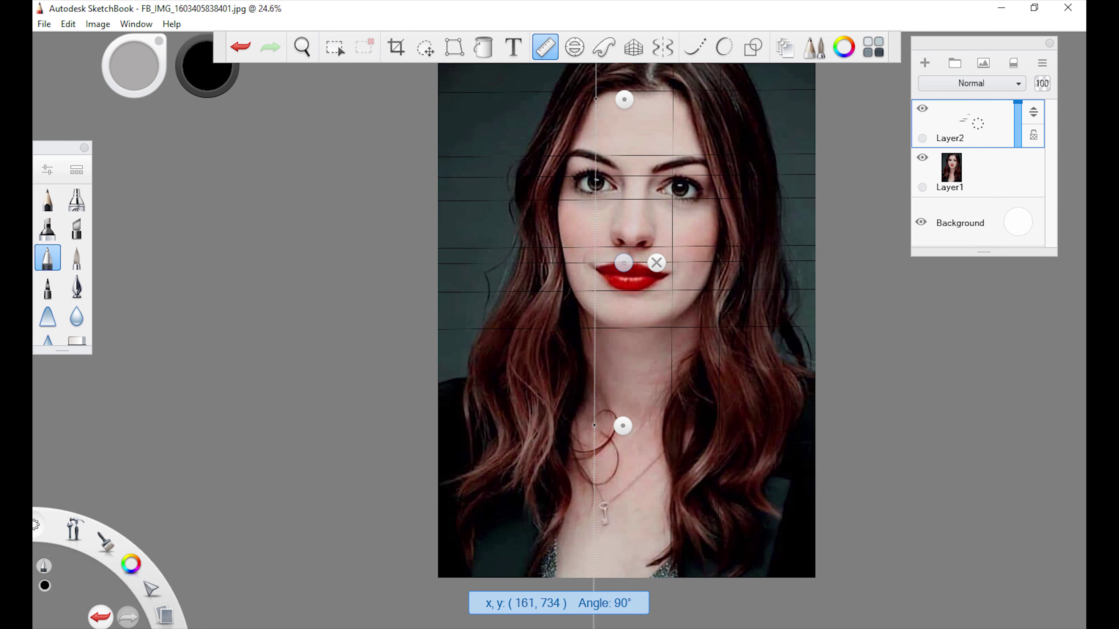
drag(701, 263, 616, 263)
drag(587, 66, 588, 578)
drag(616, 264, 638, 263)
drag(610, 66, 610, 542)
drag(639, 263, 681, 257)
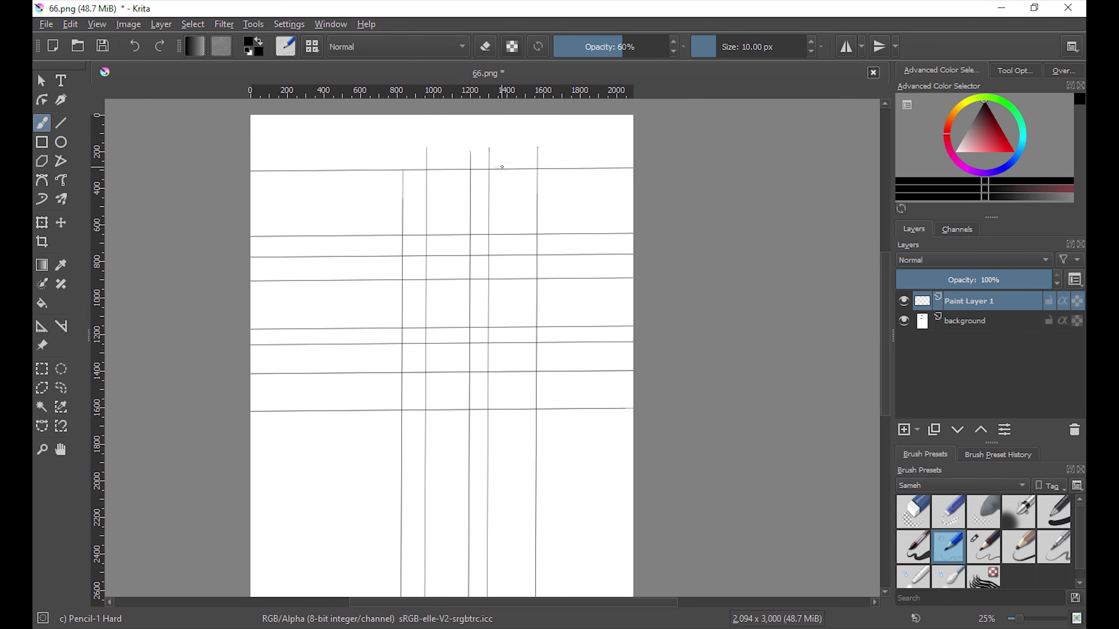
Sketch a first hair stroke near the top and both eyebrows in pencil
drag(495, 155, 534, 204)
key(plus)
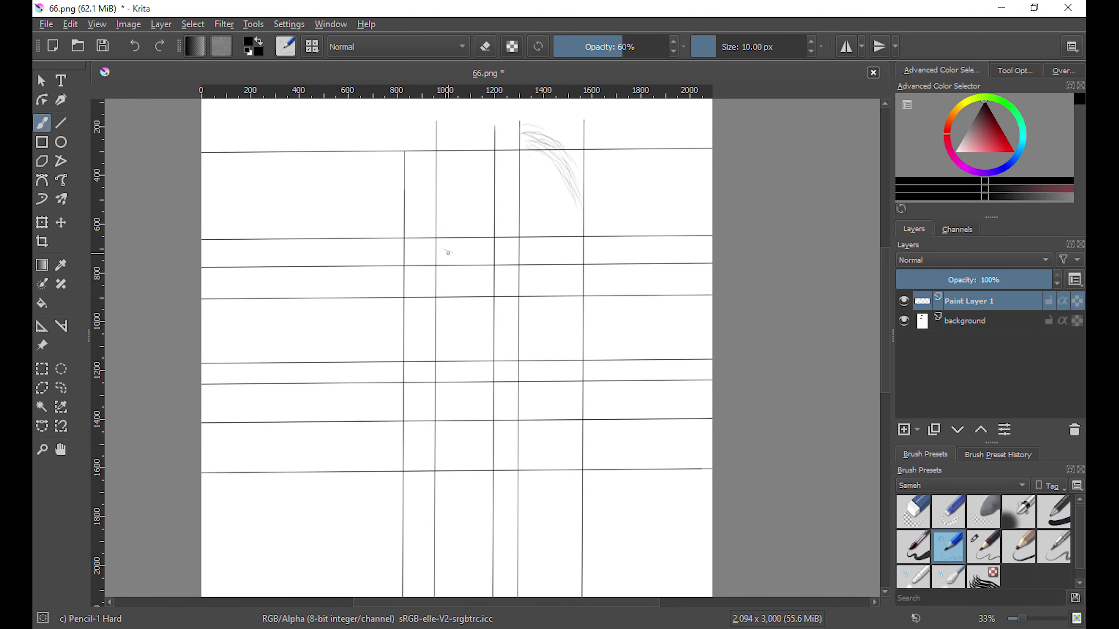
mouse_move(445, 254)
mouse_down()
mouse_move(366, 242)
mouse_move(364, 226)
mouse_up()
mouse_move(422, 248)
mouse_down()
mouse_move(446, 255)
mouse_move(343, 234)
mouse_up()
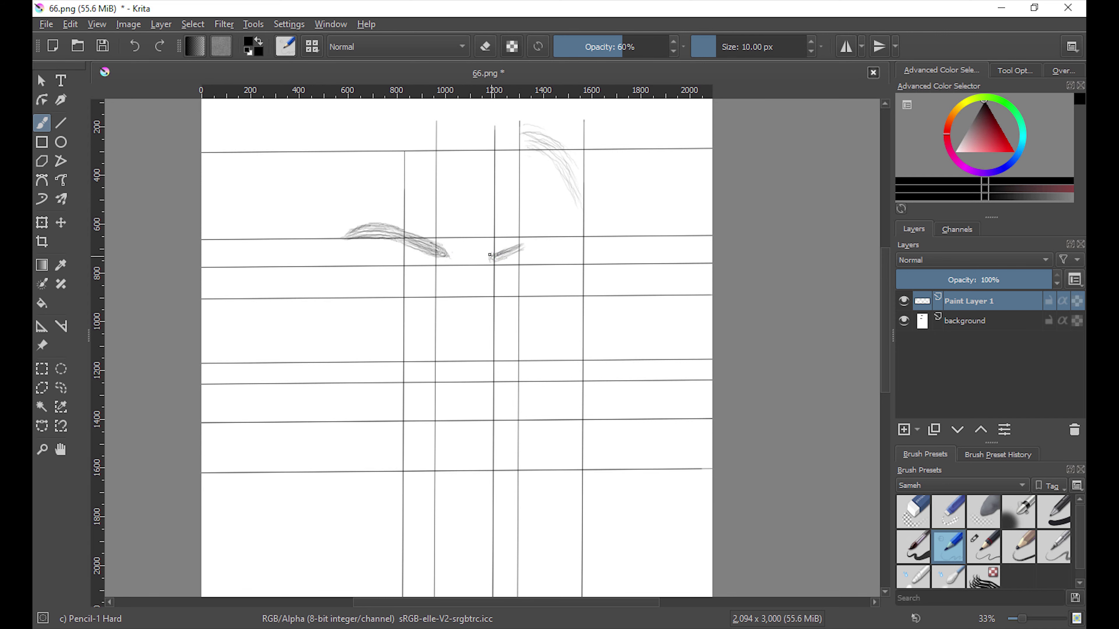
drag(558, 243, 578, 248)
drag(498, 260, 577, 249)
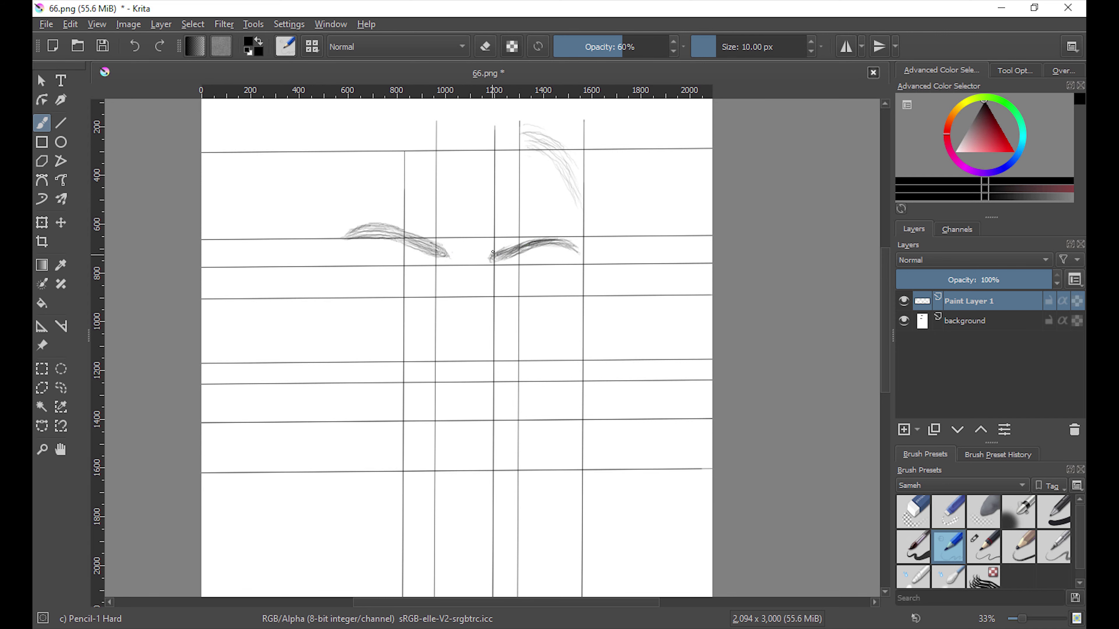
Outline both eyes with their irises, eyelid crease and upper and lower lines
key(e)
key(e)
ctrl+scroll(417, 283, up, 2)
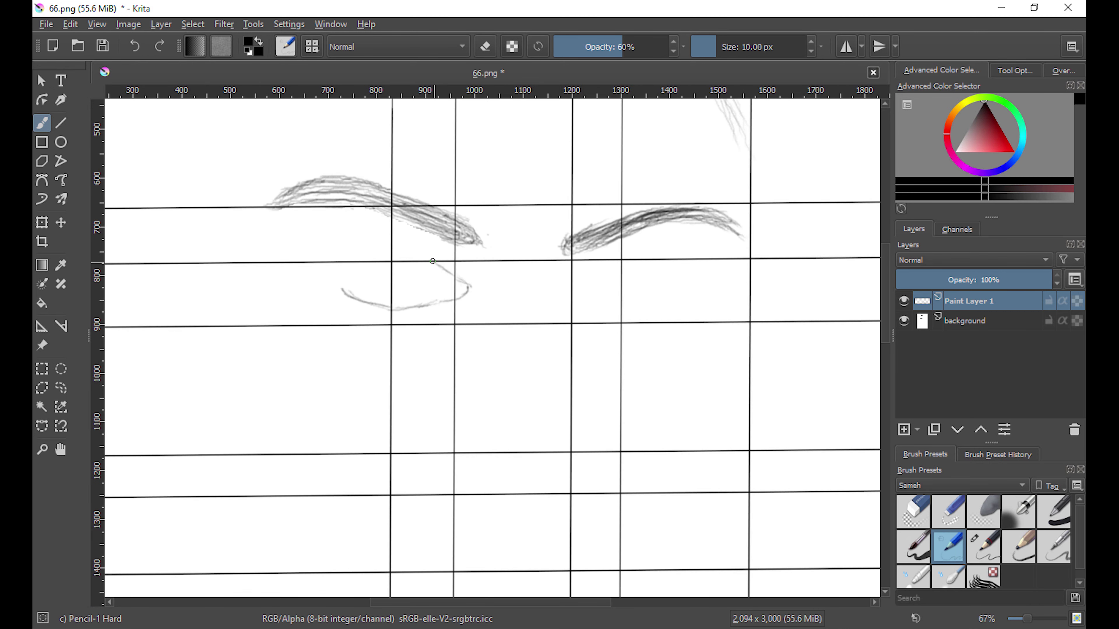
mouse_move(339, 281)
mouse_down()
mouse_move(399, 255)
mouse_move(458, 270)
mouse_move(418, 304)
mouse_move(393, 300)
mouse_up()
mouse_move(446, 275)
mouse_down()
mouse_move(418, 307)
mouse_move(392, 282)
mouse_move(381, 303)
mouse_up()
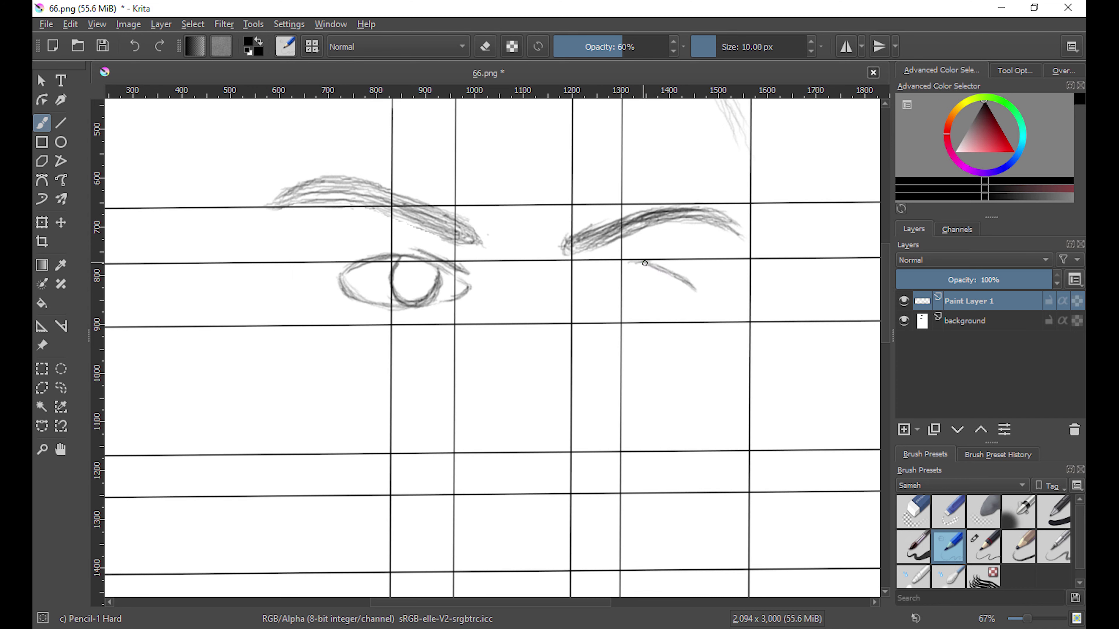
drag(601, 308, 648, 321)
drag(694, 314, 642, 321)
drag(628, 267, 629, 314)
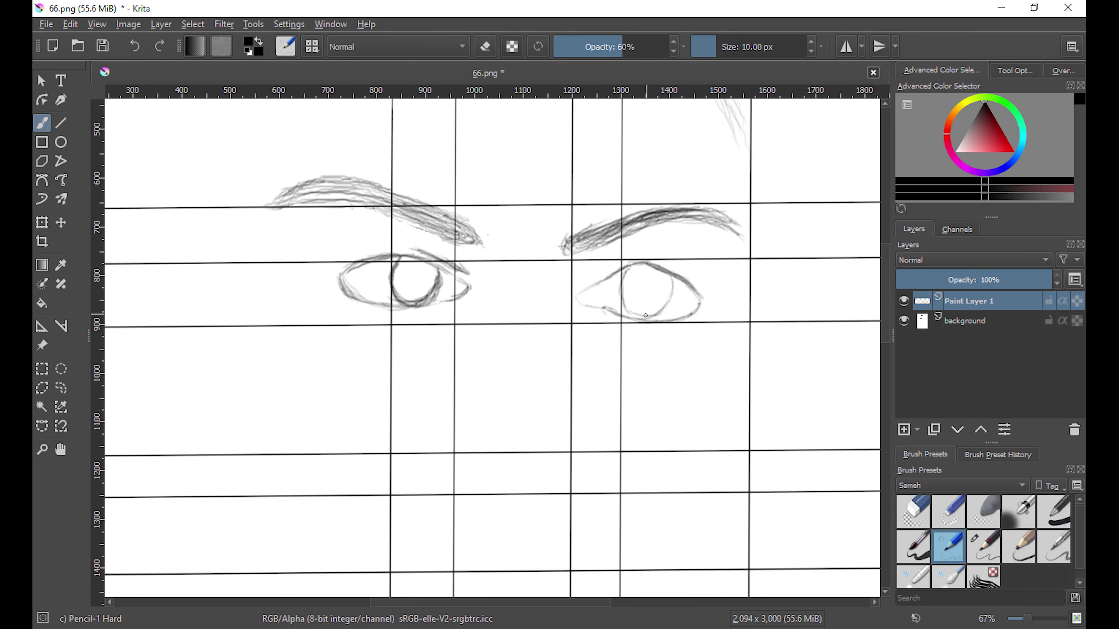
drag(649, 266, 705, 296)
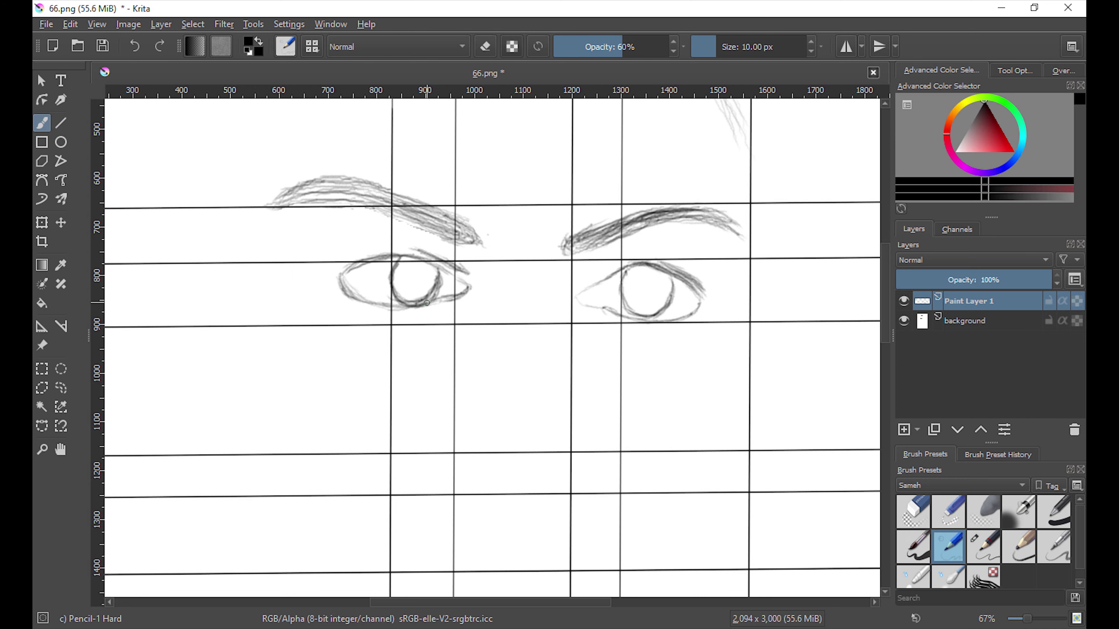
key(e)
key(comma)
Redraw the left eye's lower outline and sketch the nose with a shaded right nostril
key(e)
key(e)
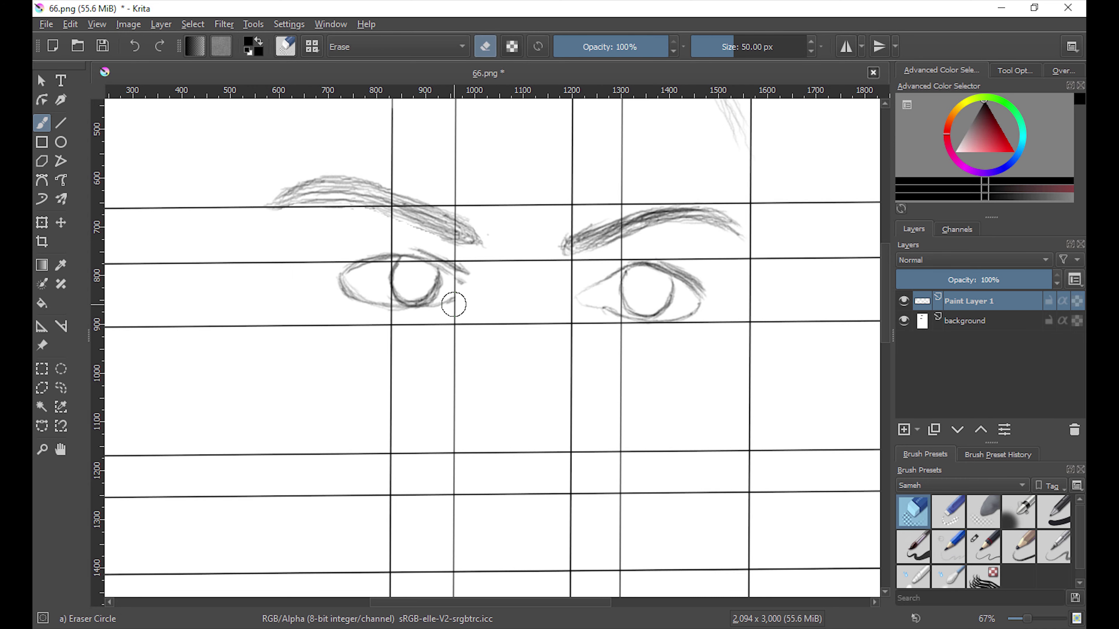
key(slash)
mouse_move(452, 305)
mouse_down()
mouse_move(357, 304)
mouse_move(339, 273)
mouse_move(381, 301)
mouse_up()
key(slash)
key(slash)
key(slash)
key(slash)
scroll(568, 371, down, 2)
scroll(568, 372, up, 1)
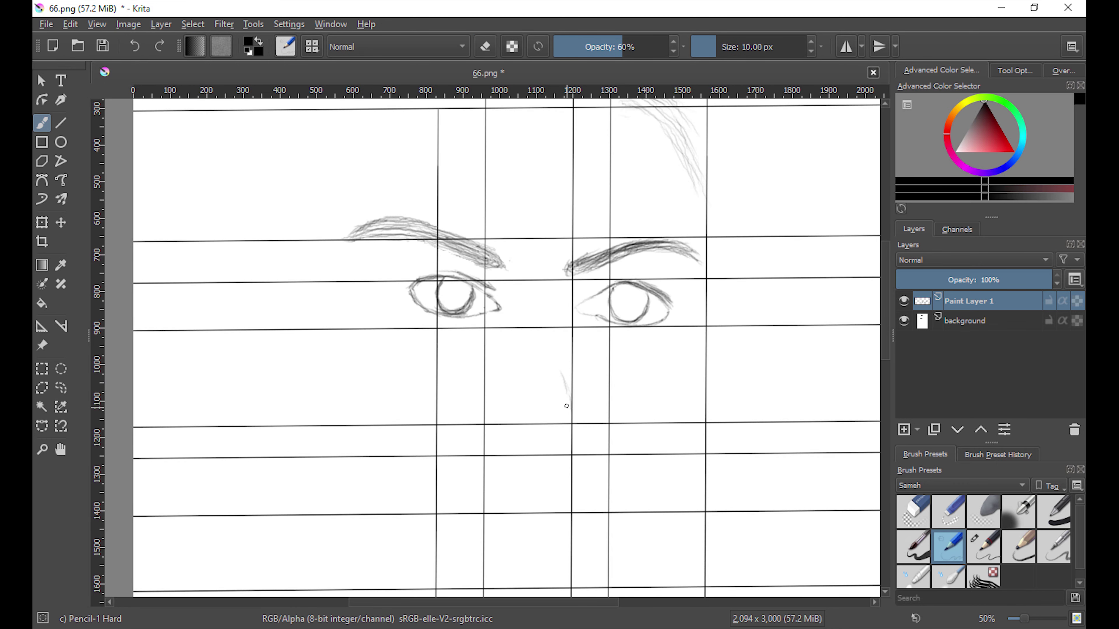
drag(494, 368, 495, 418)
drag(554, 413, 548, 417)
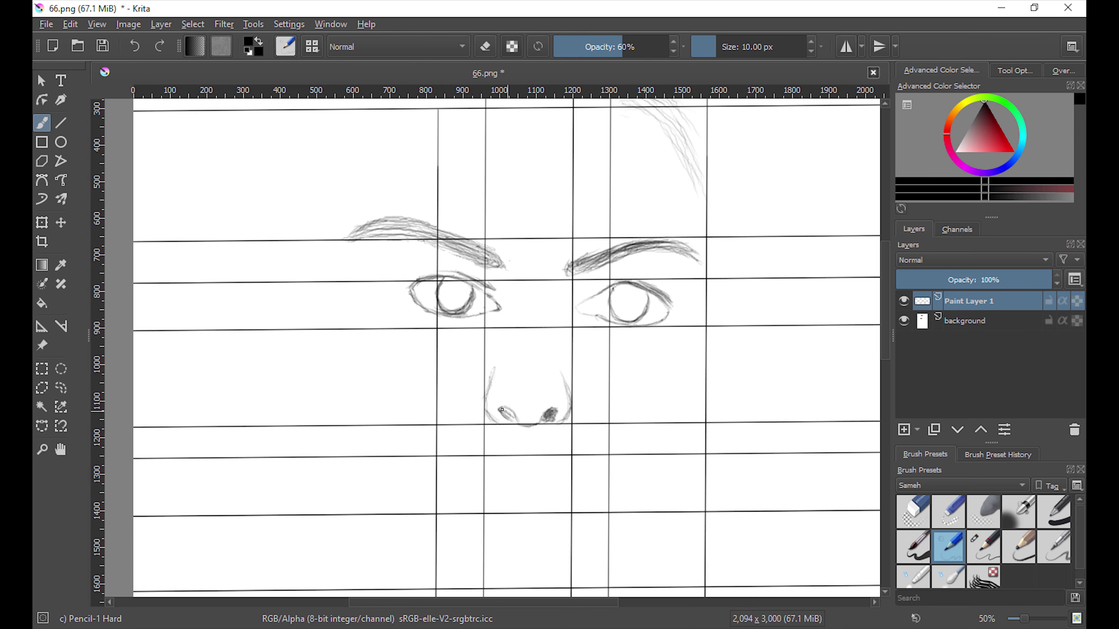
Add long hair strands down the right side of the face and over the head
drag(664, 130, 732, 341)
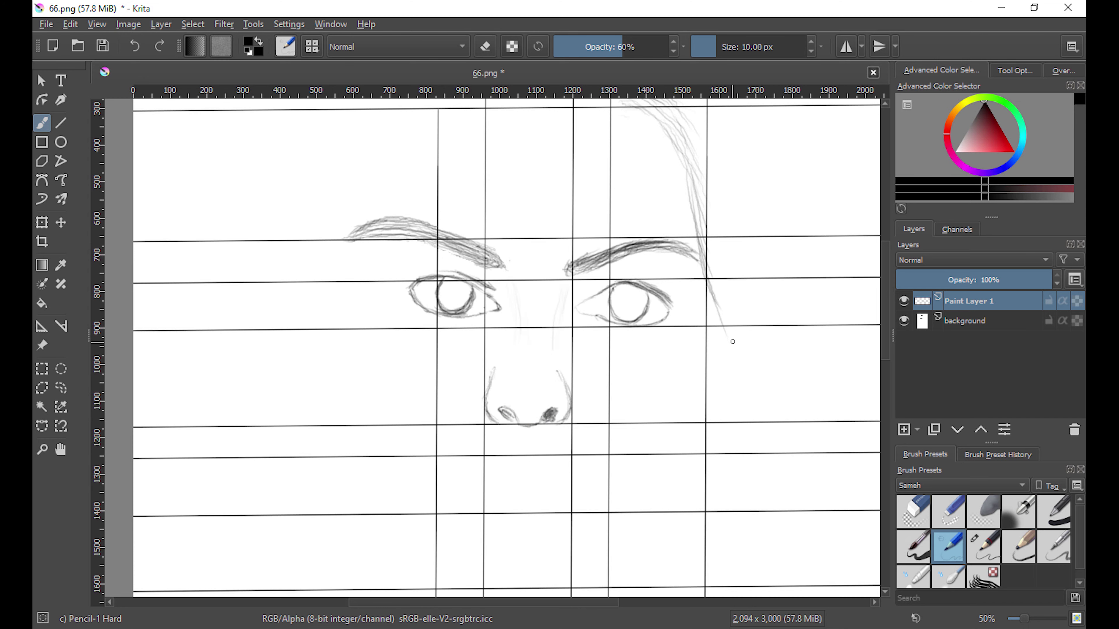
drag(689, 280, 718, 344)
drag(691, 194, 726, 368)
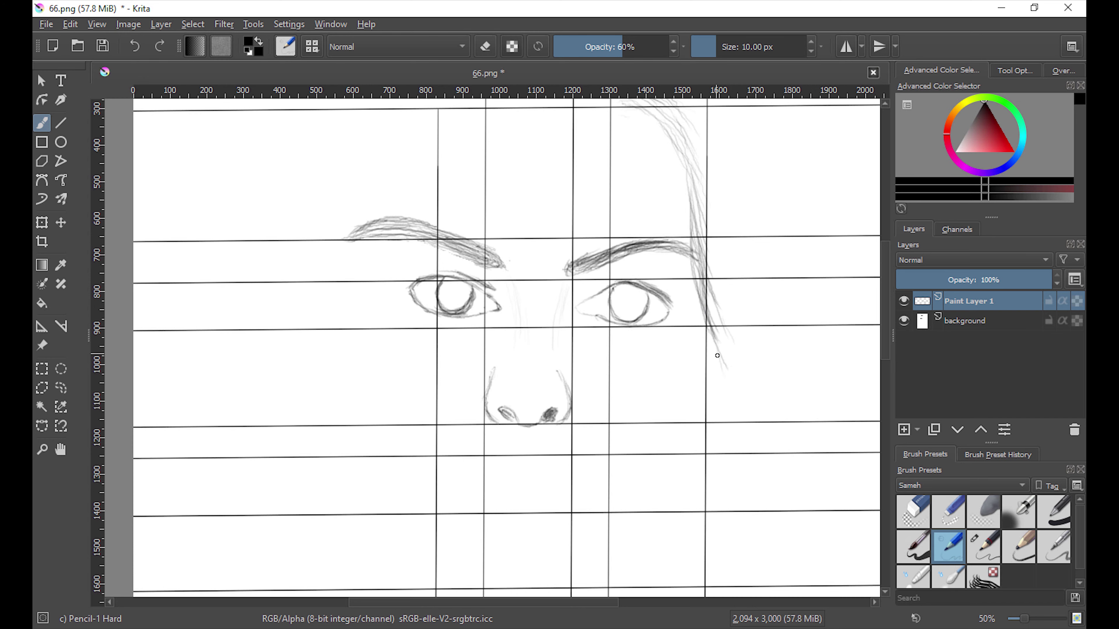
mouse_move(743, 419)
mouse_down()
mouse_move(705, 288)
mouse_move(732, 401)
mouse_up()
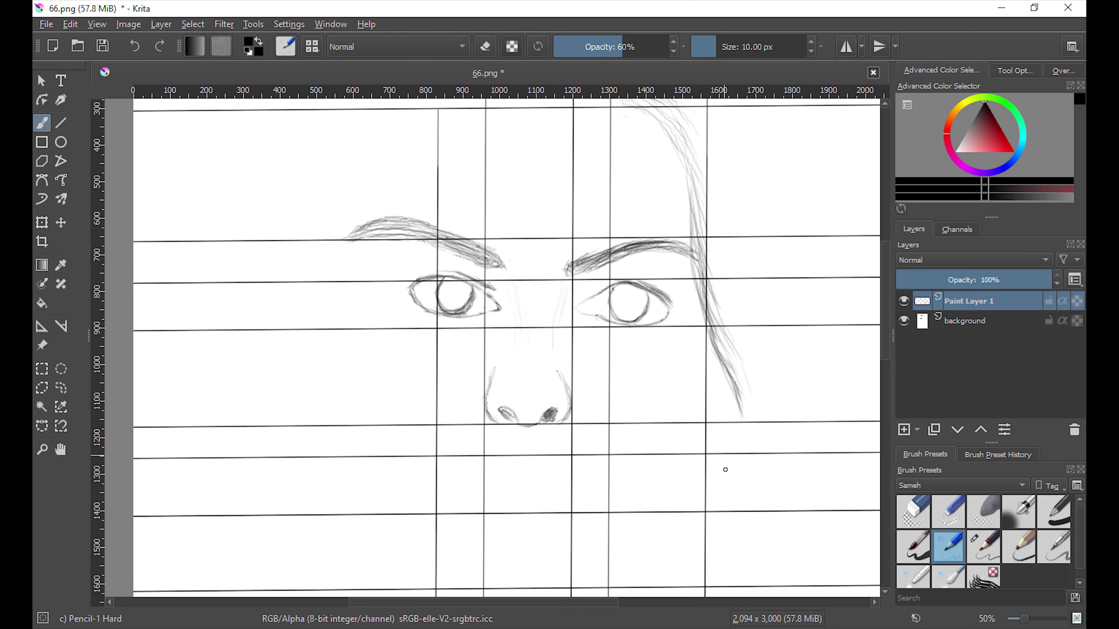
drag(709, 337, 702, 403)
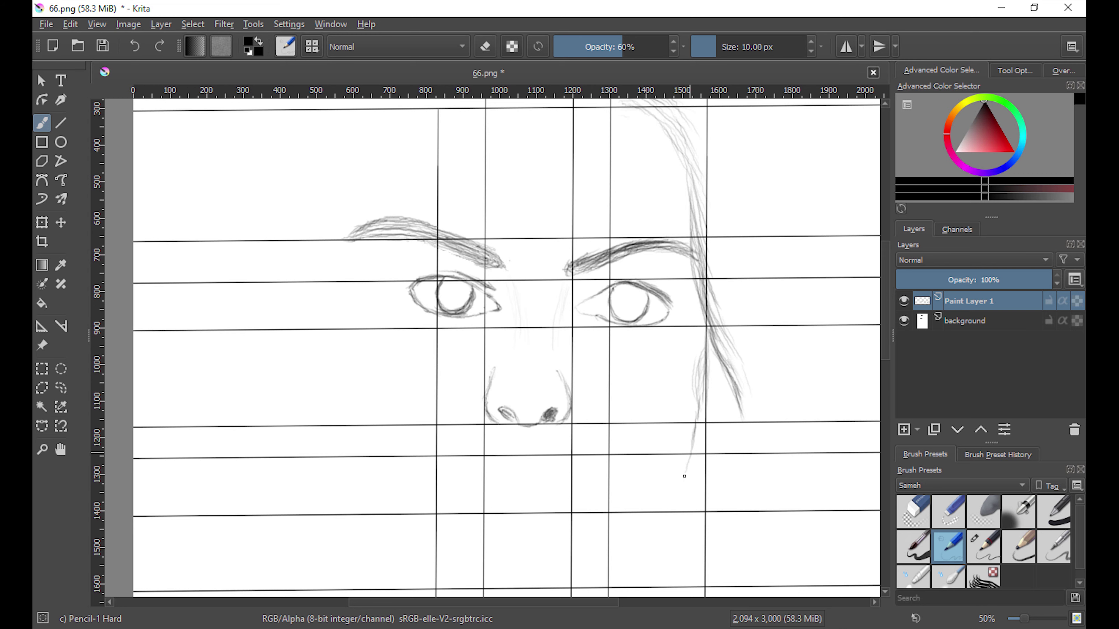
scroll(507, 309, up, 3)
mouse_move(489, 185)
mouse_down()
mouse_move(554, 194)
mouse_move(624, 179)
mouse_up()
drag(586, 181, 687, 265)
drag(617, 202, 700, 308)
mouse_move(575, 188)
mouse_down()
mouse_move(699, 293)
mouse_move(463, 197)
mouse_move(418, 257)
mouse_up()
Erase and redraw the left eyebrow's outer end, then draw the left face contour
key(e)
drag(366, 326, 494, 352)
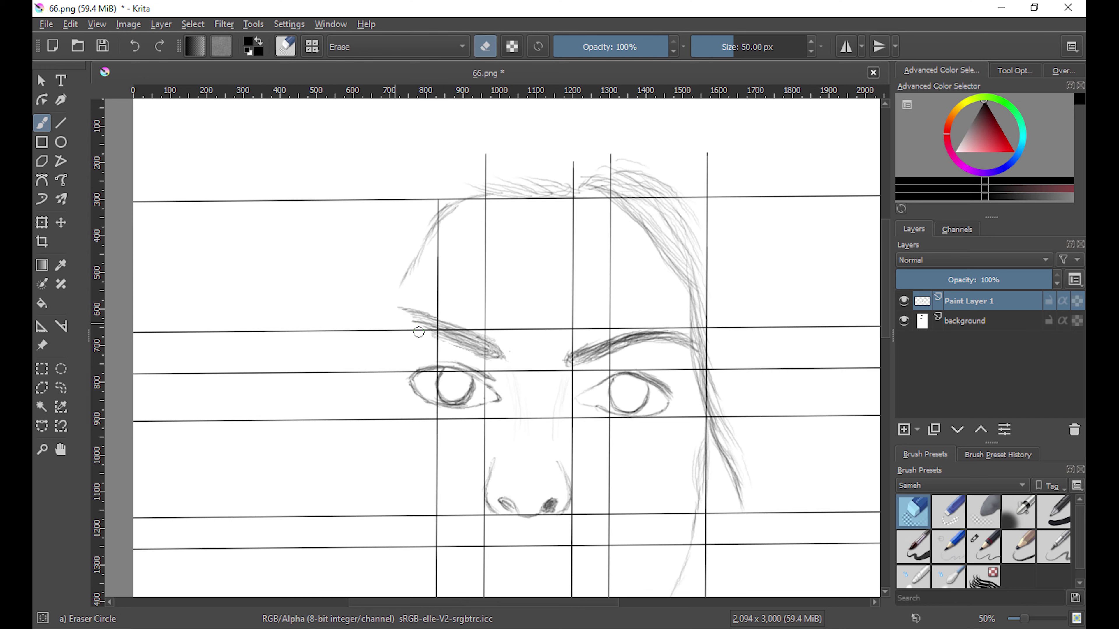
key(e)
drag(423, 325, 385, 328)
drag(405, 276, 376, 356)
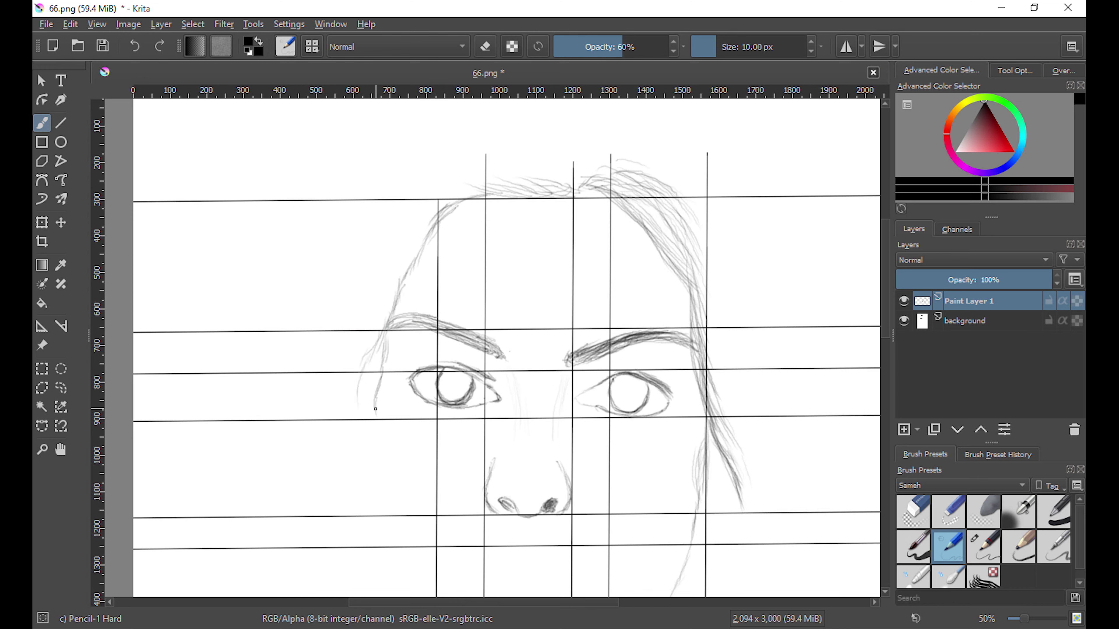
drag(375, 409, 381, 513)
drag(383, 355, 372, 472)
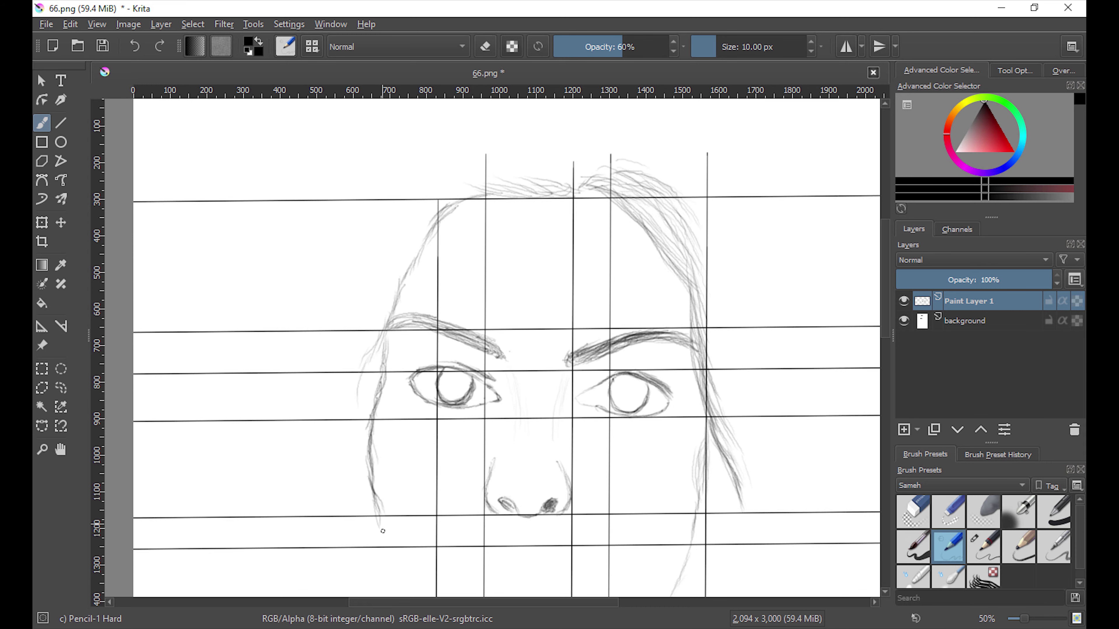
Draw the chin contour and the lips: lower lip curve, lip line and upper lip
scroll(383, 532, down, 3)
drag(378, 421, 408, 533)
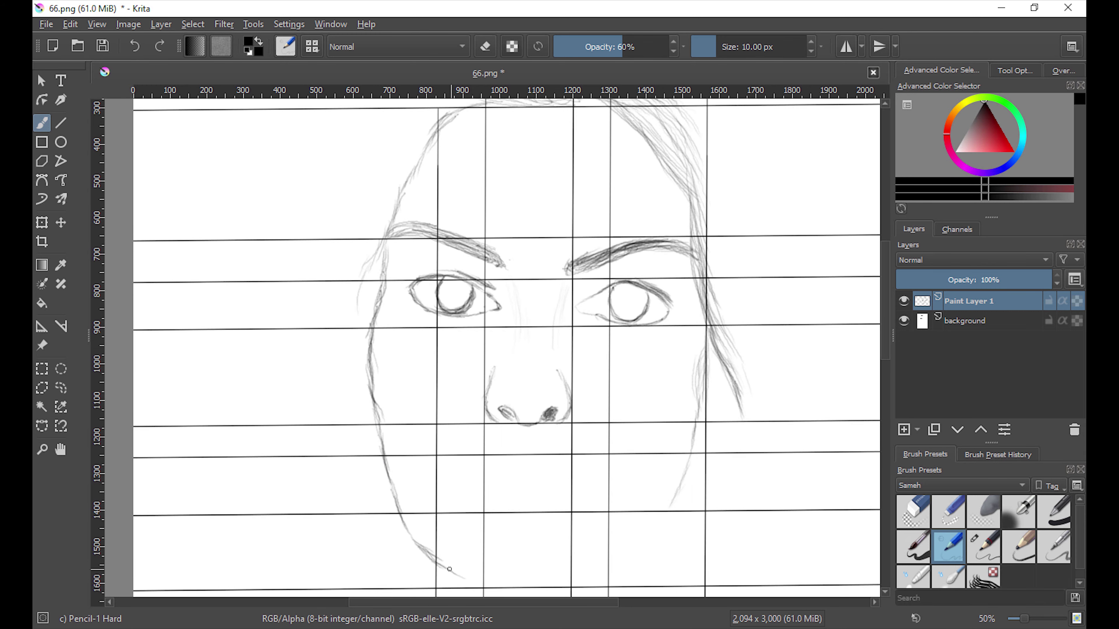
mouse_move(566, 586)
mouse_down()
mouse_move(432, 559)
mouse_move(566, 589)
mouse_up()
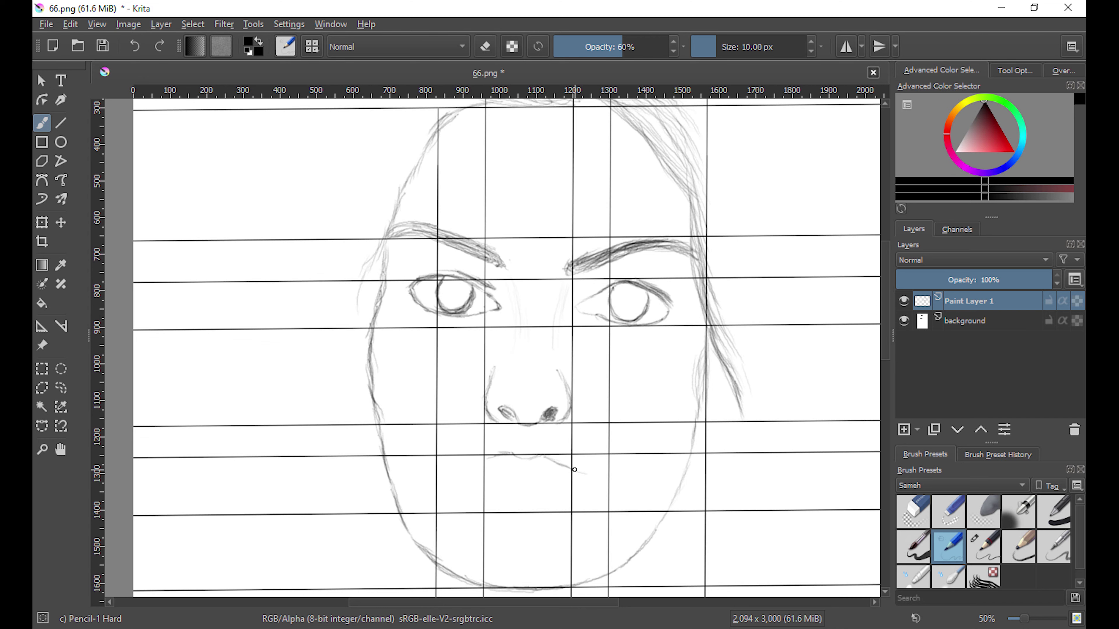
drag(572, 498, 463, 489)
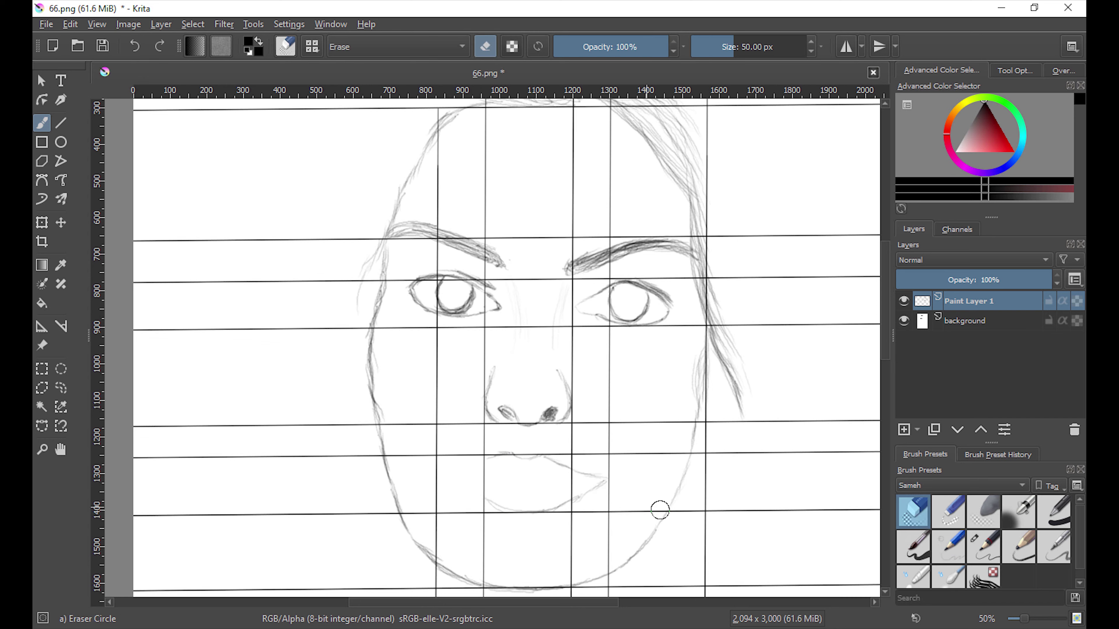
drag(582, 488, 458, 478)
drag(460, 383, 440, 353)
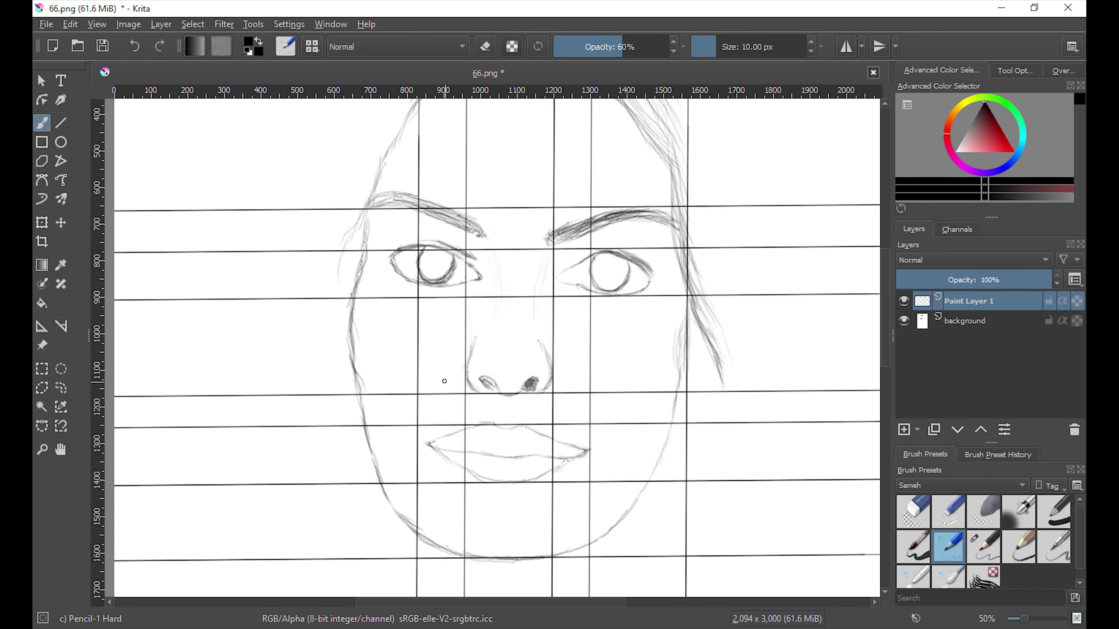
mouse_move(552, 439)
mouse_down()
mouse_move(474, 425)
mouse_move(433, 449)
mouse_up()
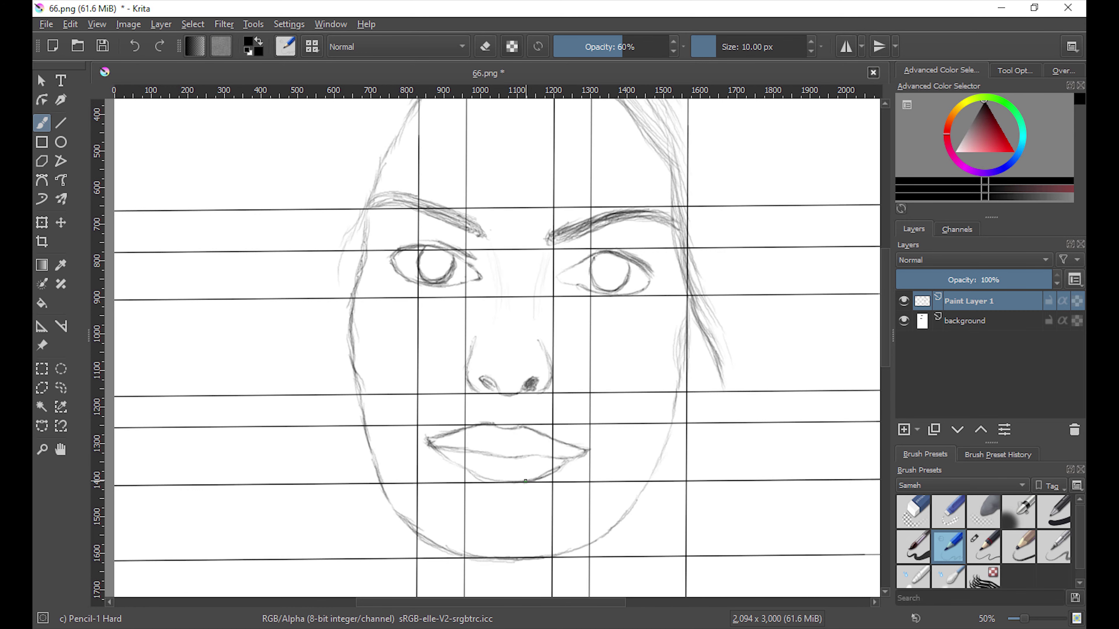
Darken the right upper lid and left brow, add hair beside the face, and crease the right eyelid
drag(636, 269, 595, 254)
drag(425, 206, 375, 199)
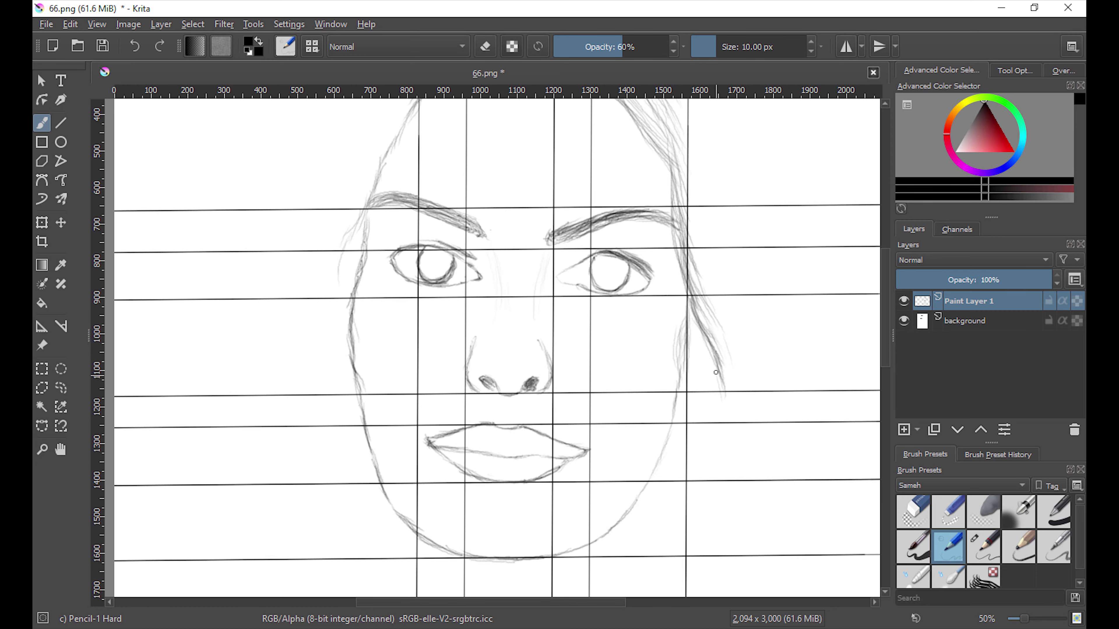
drag(678, 522, 702, 584)
drag(700, 311, 736, 447)
drag(352, 227, 284, 560)
key(minus)
key(plus)
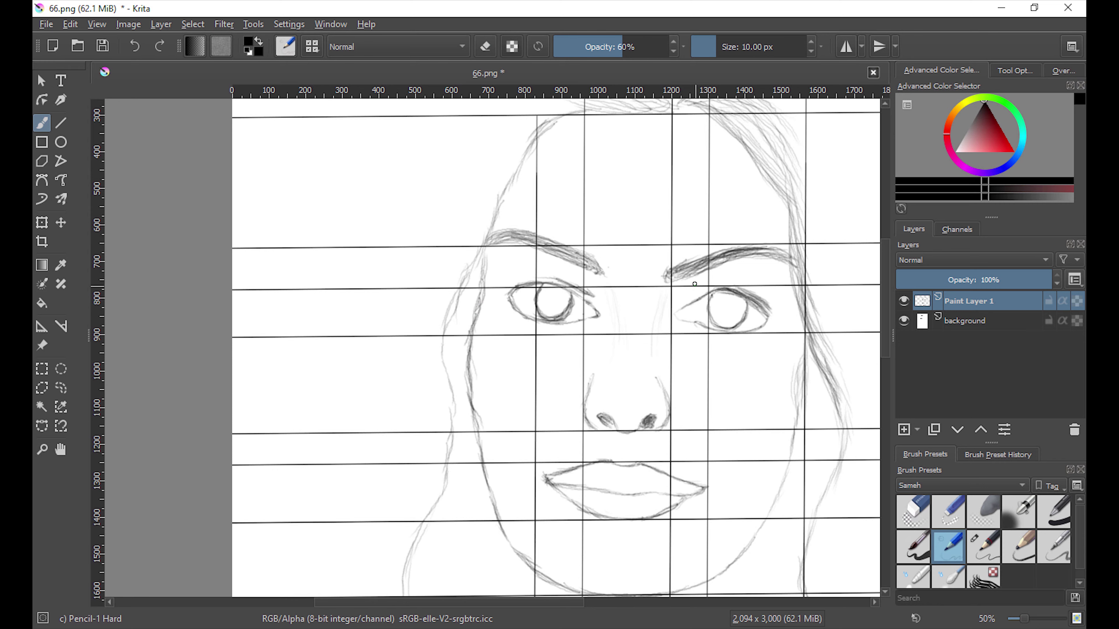
mouse_move(538, 276)
mouse_down()
mouse_move(592, 299)
mouse_move(538, 320)
mouse_move(582, 352)
mouse_up()
Shade both irises dark with the Airbrush Soft brush and the pencil
click(1018, 512)
scroll(555, 289, up, 3)
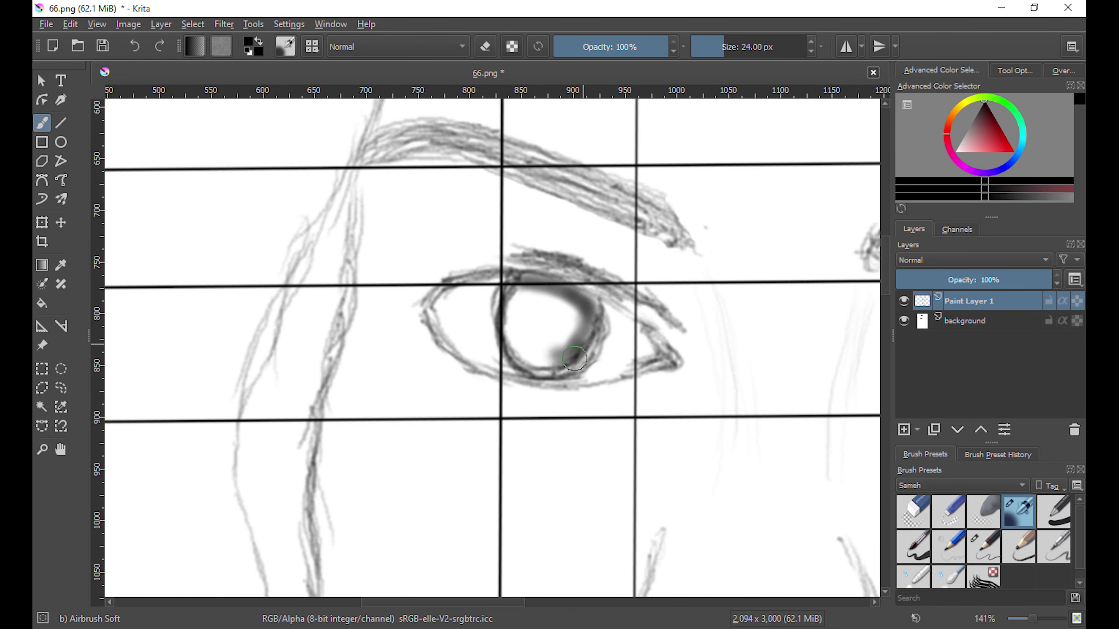
mouse_move(511, 336)
mouse_down()
mouse_move(572, 313)
mouse_move(537, 315)
mouse_move(592, 324)
mouse_move(517, 328)
mouse_up()
scroll(529, 326, right, 5)
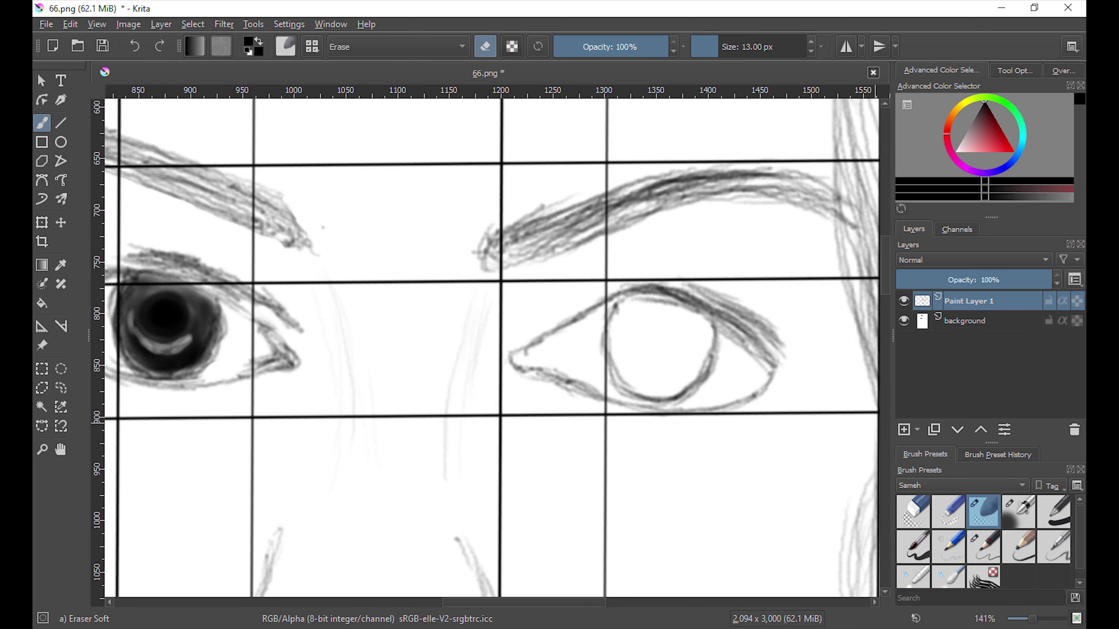
mouse_move(701, 315)
mouse_down()
mouse_move(692, 349)
mouse_move(643, 344)
mouse_move(679, 369)
mouse_move(652, 335)
mouse_move(659, 317)
mouse_move(694, 325)
mouse_up()
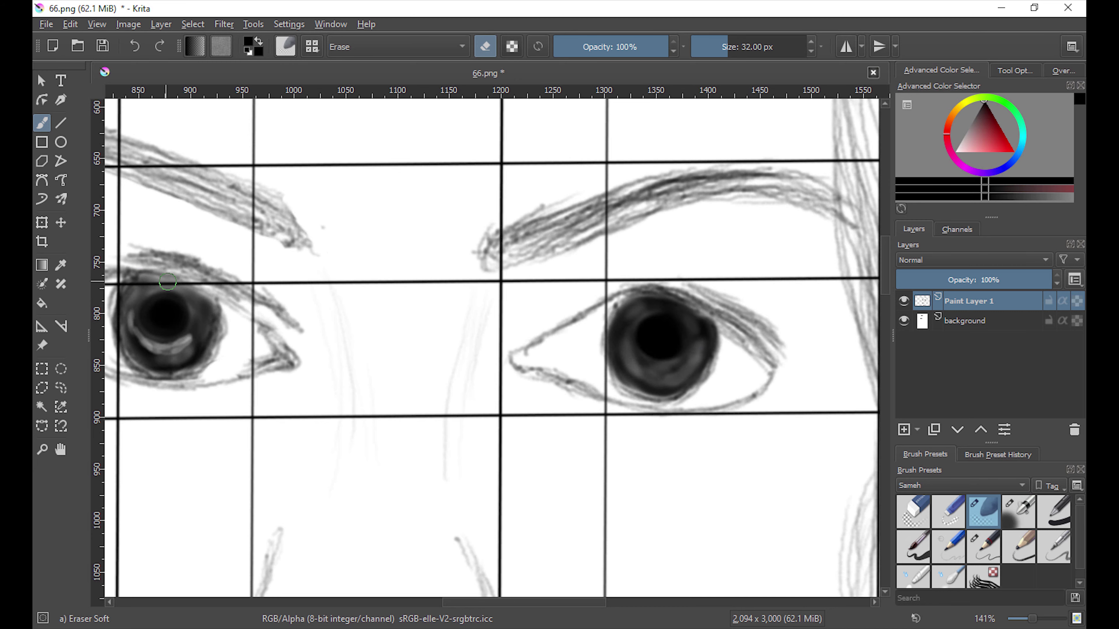
click(948, 547)
drag(612, 312, 607, 362)
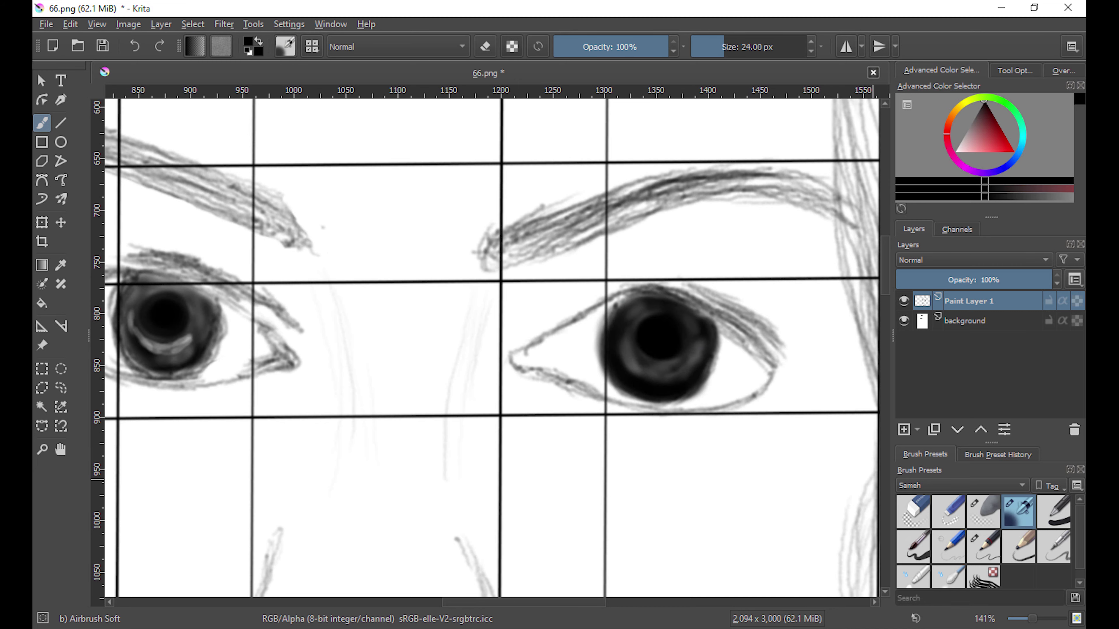
Smooth the iris shading with Blender Blur, then darken the left iris further with the airbrush
click(948, 571)
scroll(346, 355, left, 5)
drag(346, 354, 347, 335)
scroll(348, 335, right, 5)
drag(661, 317, 687, 335)
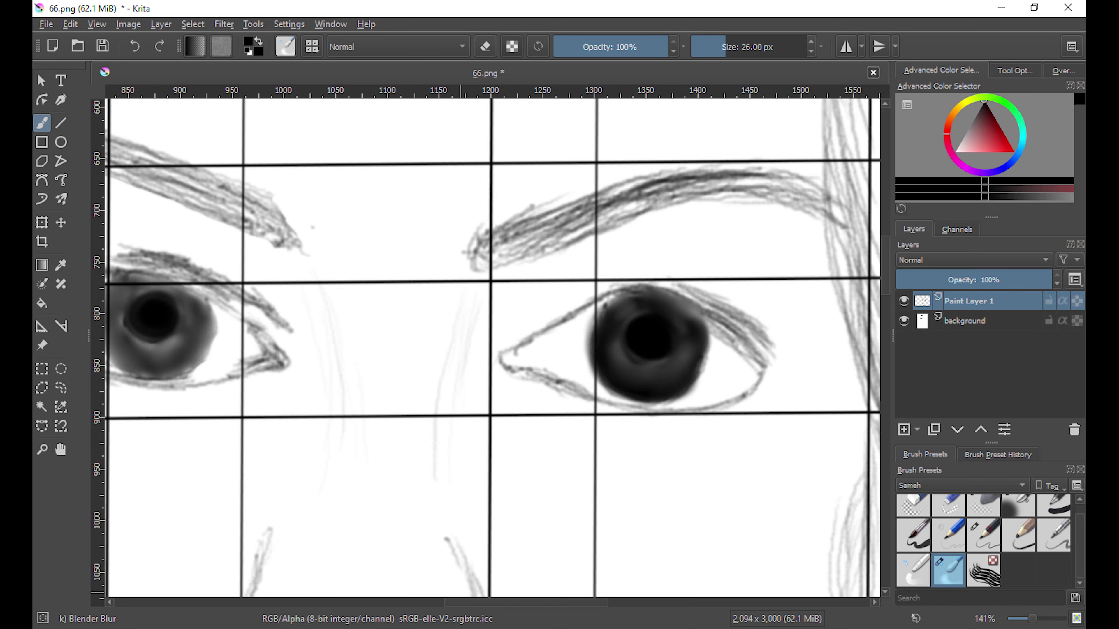
scroll(599, 332, left, 3)
click(1018, 511)
mouse_move(264, 353)
mouse_down()
mouse_move(225, 340)
mouse_move(242, 350)
mouse_move(282, 283)
mouse_up()
Erase highlights and white catchlights into both irises with the soft eraser
key(e)
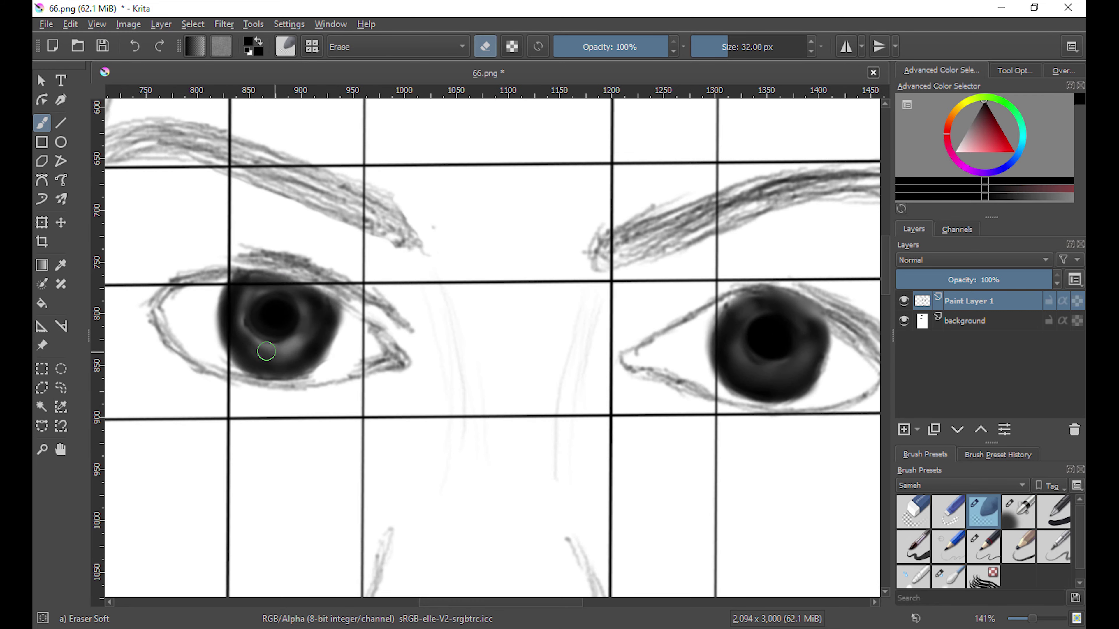
drag(262, 350, 258, 295)
scroll(607, 367, right, 5)
drag(607, 367, 638, 365)
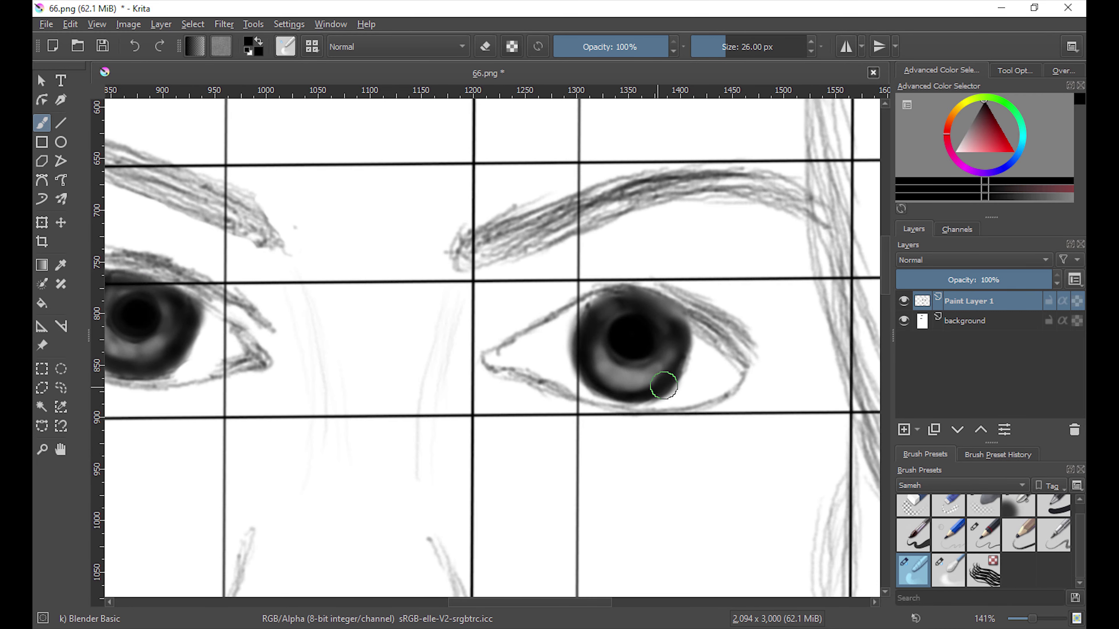
drag(641, 322, 621, 318)
click(153, 305)
drag(143, 302, 154, 300)
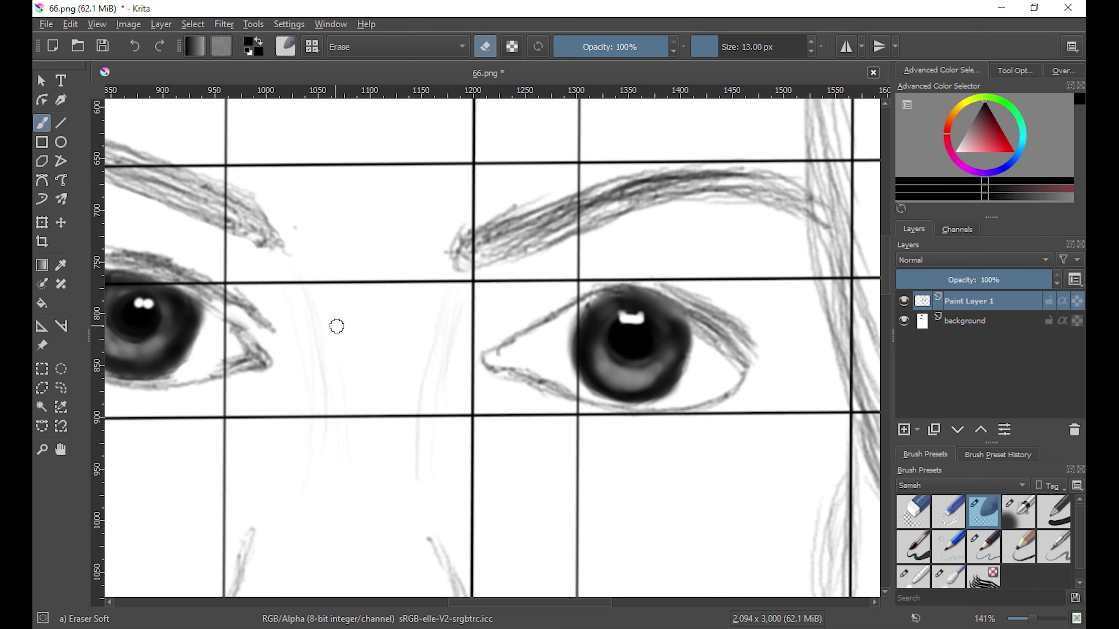
Zoom out to see brows and eyes and darken the left eyebrow with a fine pencil
key(1)
key(minus)
key(/)
drag(278, 405, 348, 441)
Darken the left eyebrow and upper lid, and draw eyelashes along the left upper lid
mouse_move(221, 396)
mouse_down()
mouse_move(348, 445)
mouse_move(295, 410)
mouse_up()
drag(300, 467, 328, 482)
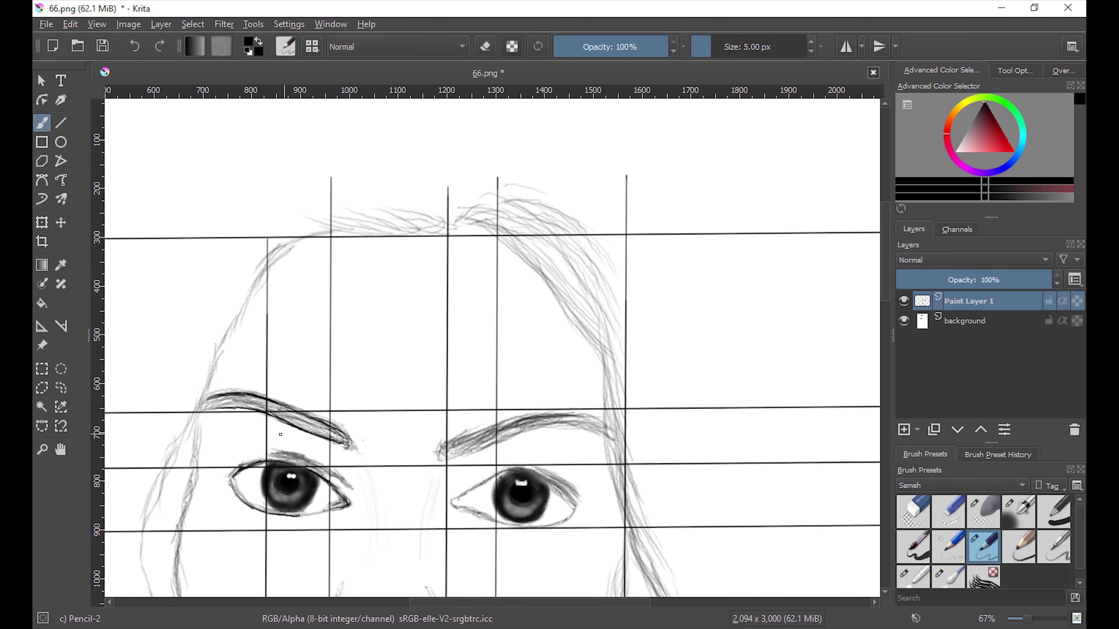
drag(256, 461, 348, 485)
drag(287, 456, 260, 448)
drag(252, 462, 238, 456)
drag(235, 470, 231, 459)
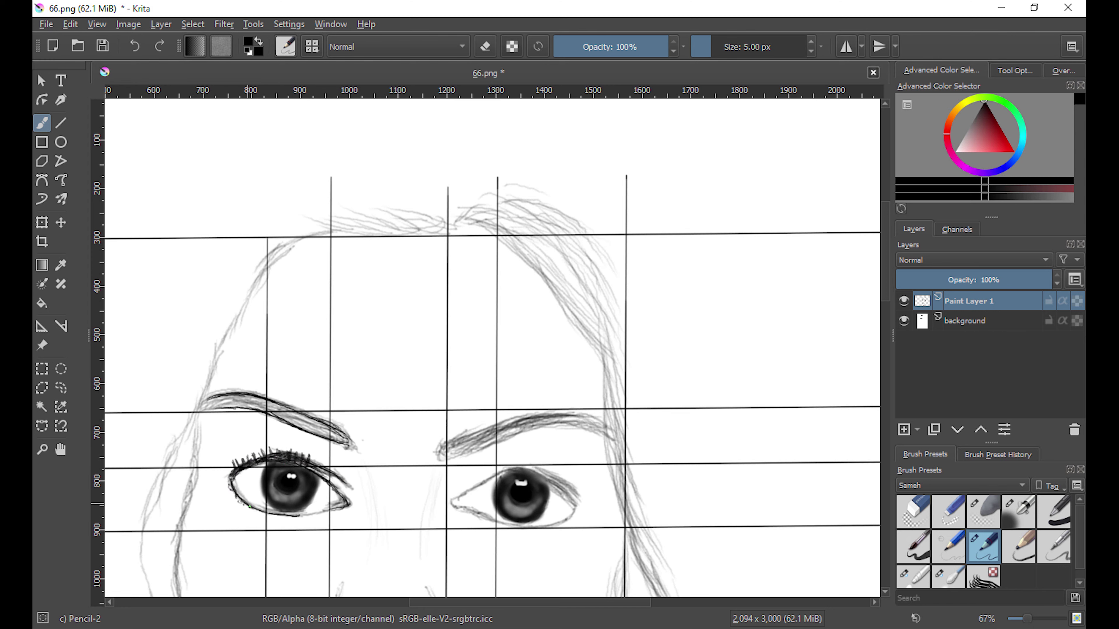
Fill in both eyebrows with dark strokes and darken the right upper lid
drag(262, 406, 352, 446)
drag(207, 396, 344, 440)
mouse_move(440, 456)
mouse_down()
mouse_move(603, 424)
mouse_move(511, 425)
mouse_move(442, 455)
mouse_move(529, 419)
mouse_up()
drag(479, 446, 439, 460)
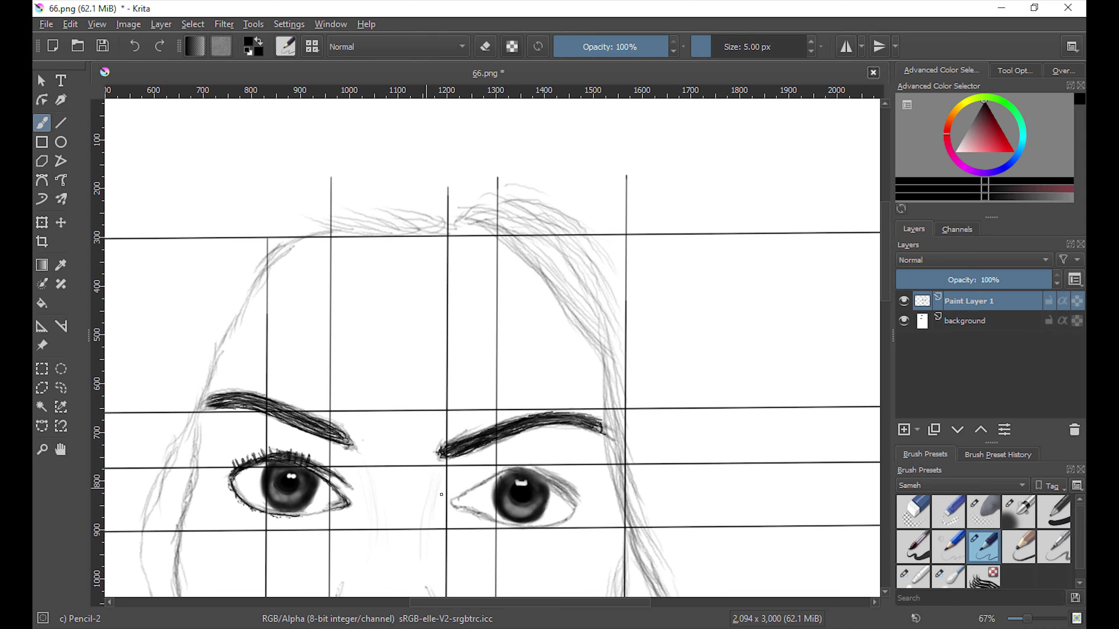
mouse_move(515, 467)
mouse_down()
mouse_move(573, 500)
mouse_move(544, 467)
mouse_move(466, 491)
mouse_move(577, 504)
mouse_up()
With a 10 px brush, darken both eyes' upper and lower lid and lash lines
key(bracketright)
drag(462, 488, 505, 522)
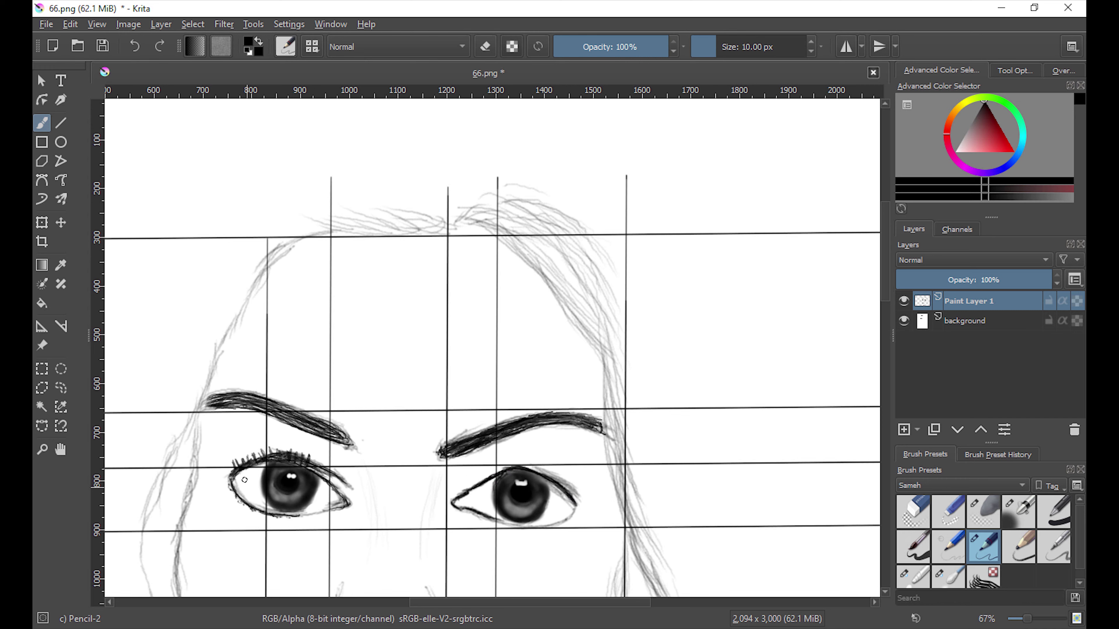
drag(244, 480, 277, 516)
mouse_move(245, 468)
mouse_down()
mouse_move(288, 454)
mouse_move(341, 479)
mouse_up()
drag(271, 454, 226, 460)
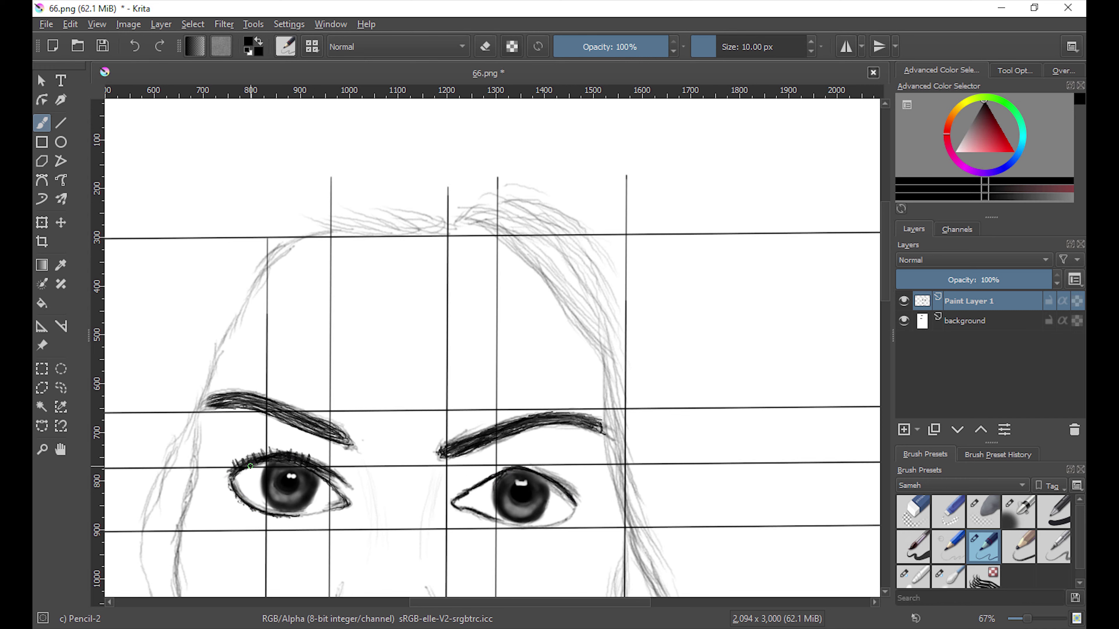
mouse_move(575, 502)
mouse_down()
mouse_move(517, 466)
mouse_move(531, 467)
mouse_move(477, 474)
mouse_up()
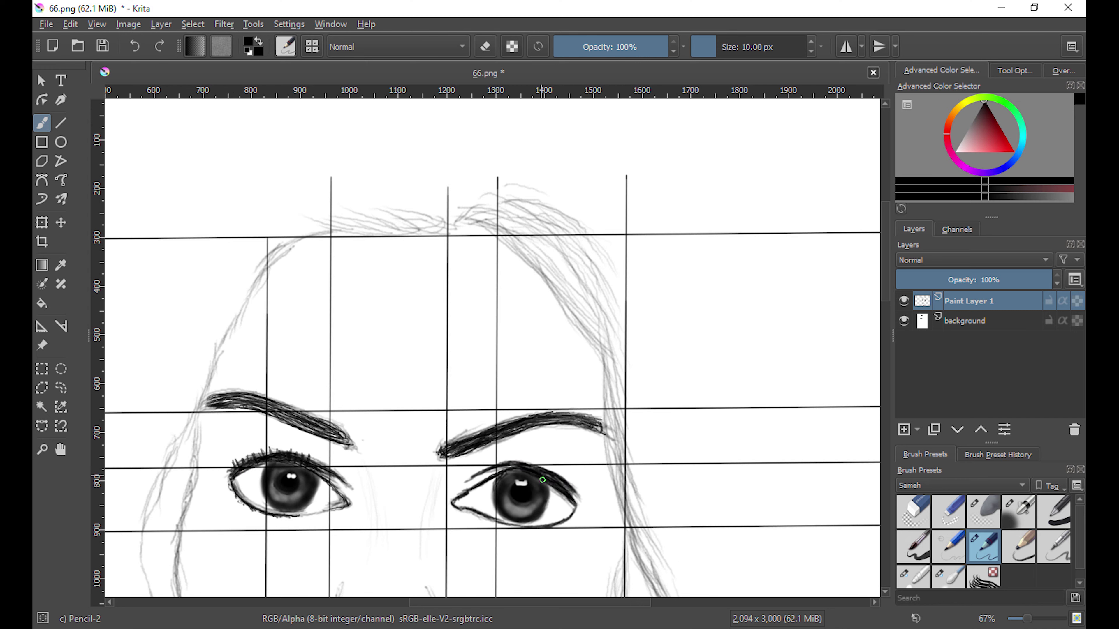
drag(559, 518, 493, 514)
At 5 px, add a fine right lower-lid line, extra eyebrow strokes and light hair strands
key(bracketleft)
key(bracketleft)
key(bracketleft)
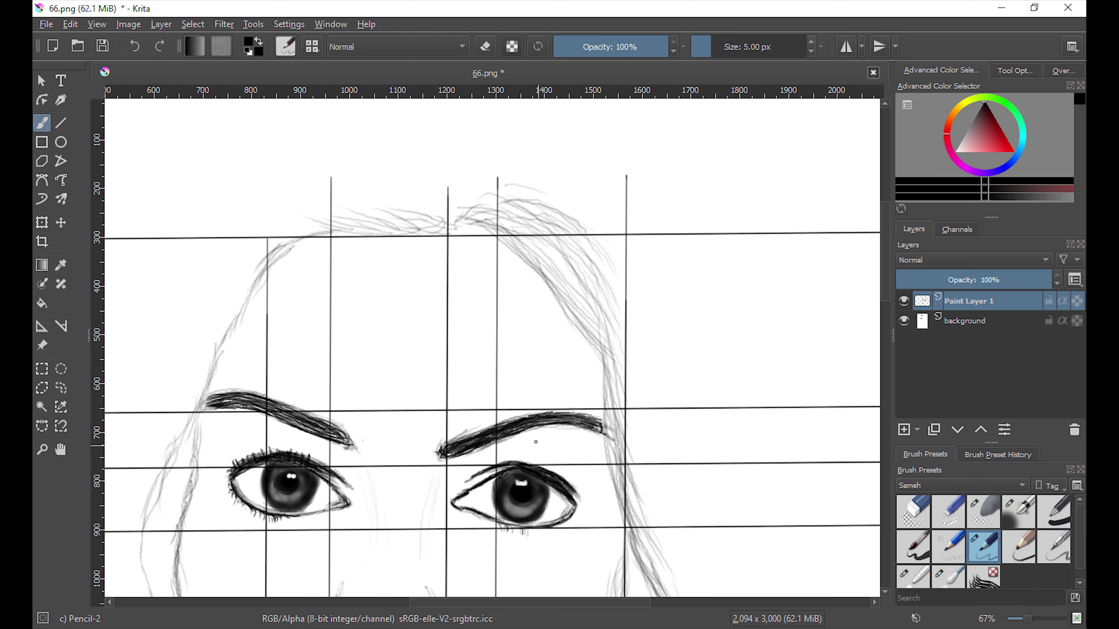
drag(575, 514, 471, 502)
drag(203, 399, 348, 441)
mouse_move(441, 449)
mouse_down()
mouse_move(564, 426)
mouse_move(538, 421)
mouse_up()
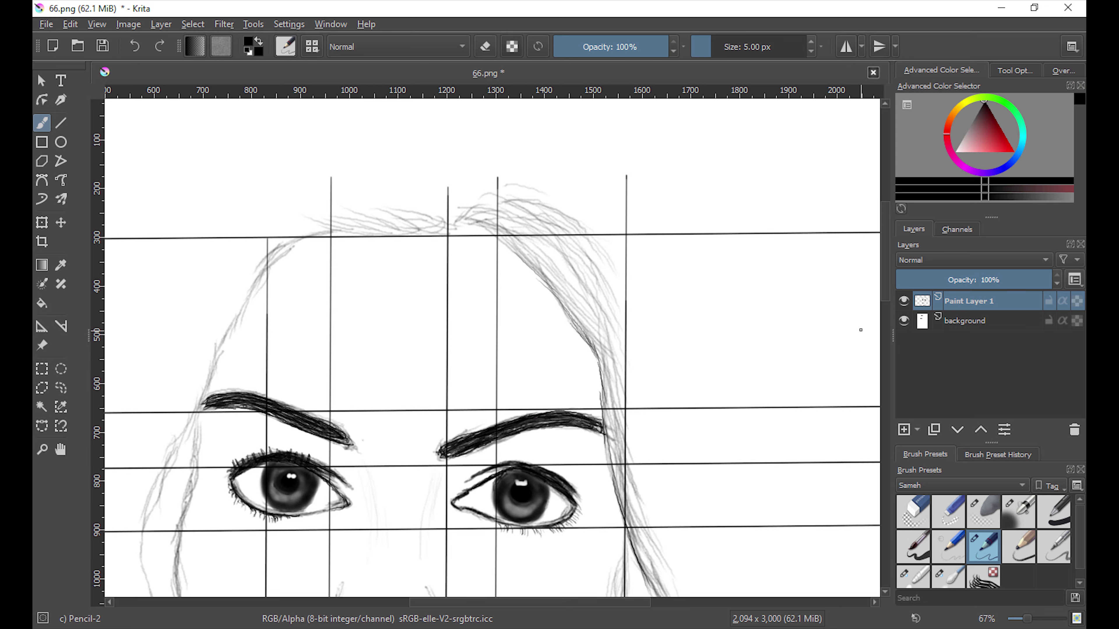
scroll(572, 305, down, 5)
drag(430, 334, 439, 385)
key(slash)
drag(645, 310, 674, 481)
Sketch light hair strands over the crown and long strands down the right side of the head
drag(630, 423, 670, 529)
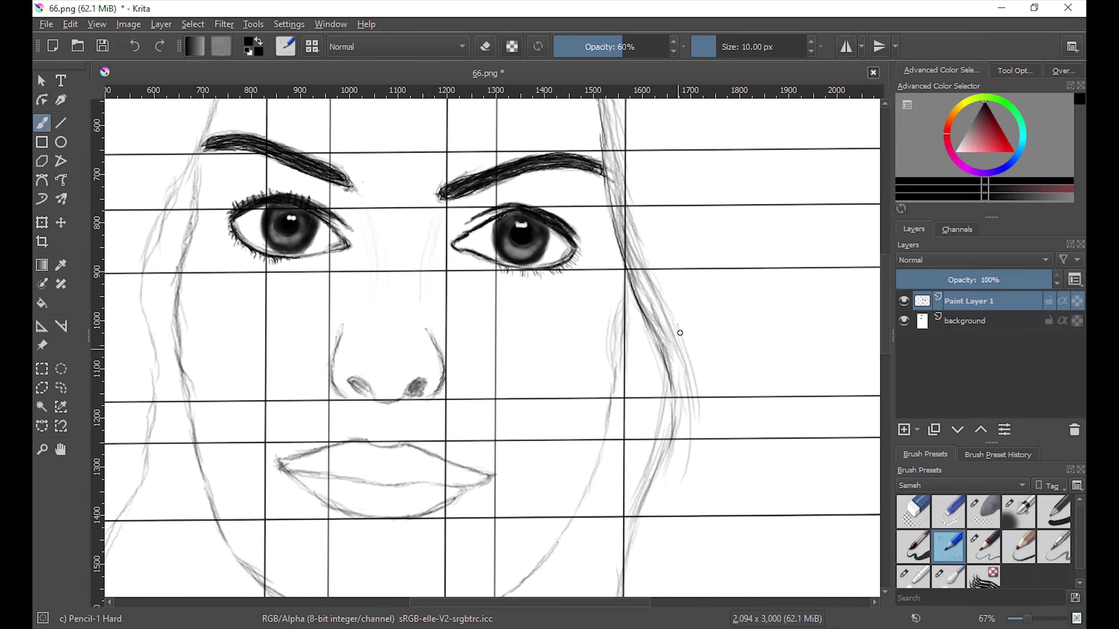
key(minus)
drag(414, 212, 482, 232)
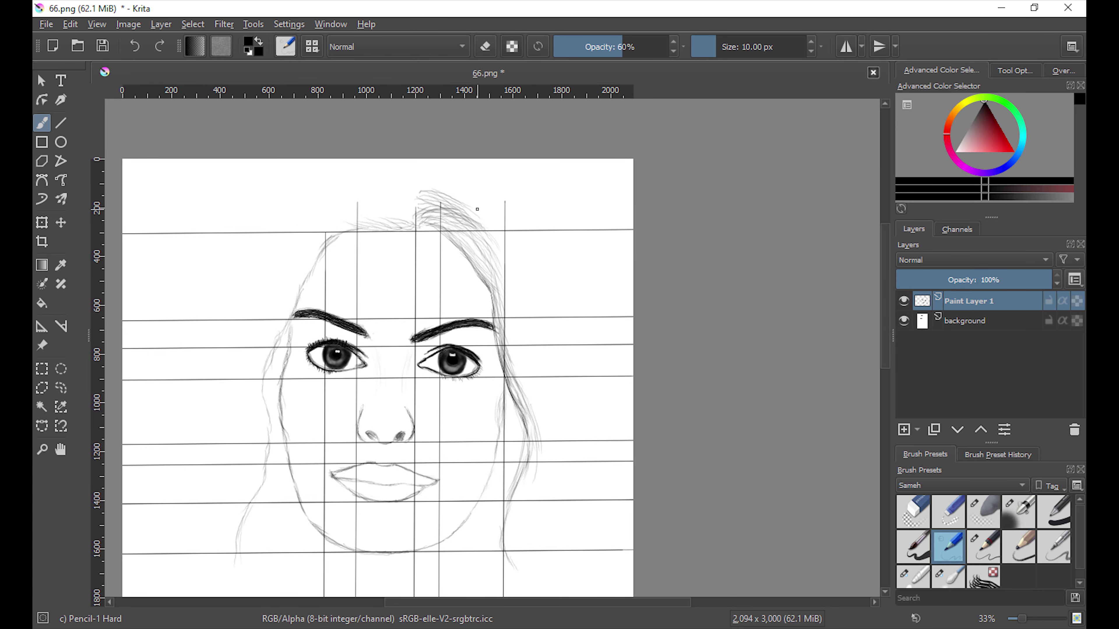
mouse_move(434, 192)
mouse_down()
mouse_move(493, 238)
mouse_move(472, 204)
mouse_move(418, 185)
mouse_move(326, 207)
mouse_move(321, 223)
mouse_up()
drag(388, 209, 298, 270)
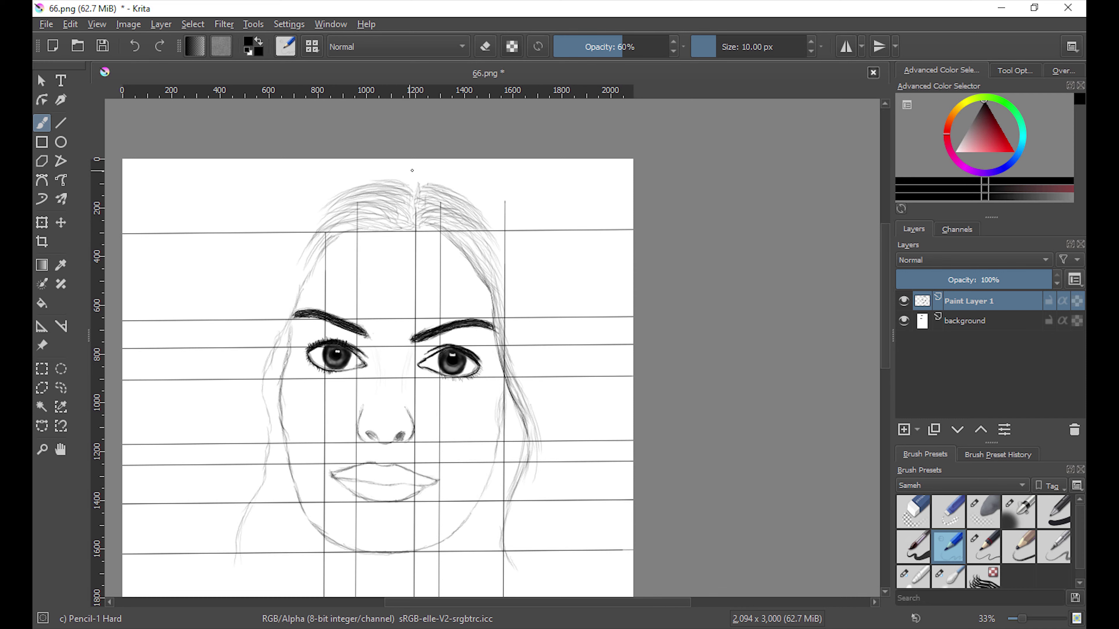
mouse_move(454, 167)
mouse_down()
mouse_move(557, 244)
mouse_move(568, 305)
mouse_up()
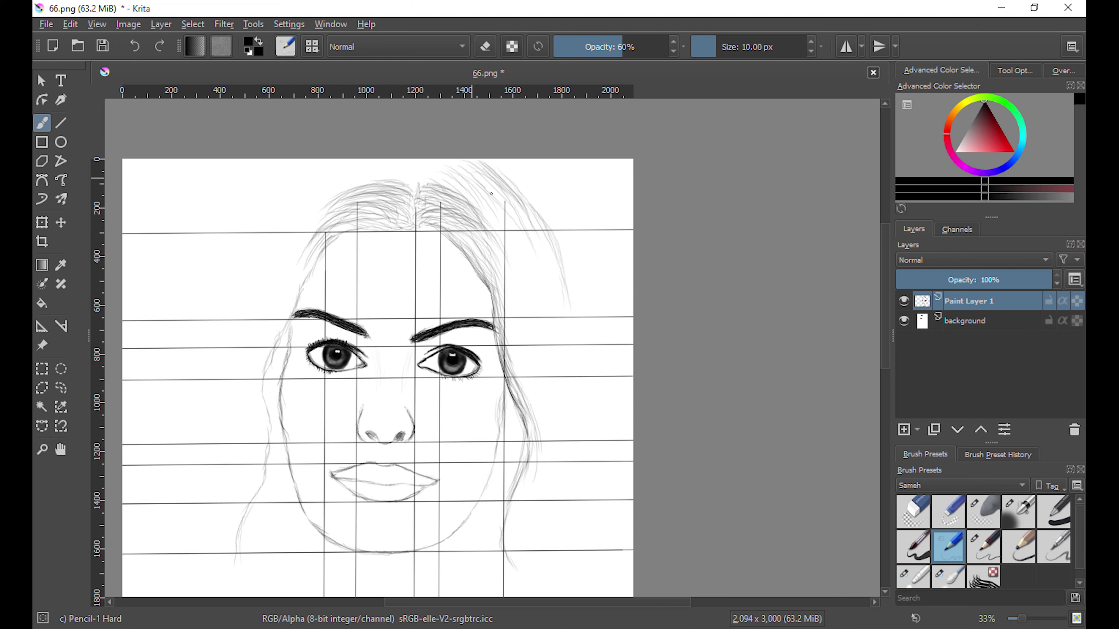
mouse_move(489, 167)
mouse_down()
mouse_move(565, 318)
mouse_move(577, 424)
mouse_up()
mouse_move(480, 199)
mouse_down()
mouse_move(555, 305)
mouse_move(573, 383)
mouse_move(520, 277)
mouse_up()
mouse_move(423, 161)
mouse_down()
mouse_move(464, 200)
mouse_move(353, 182)
mouse_up()
mouse_move(484, 159)
mouse_down()
mouse_move(538, 207)
mouse_move(504, 179)
mouse_up()
drag(379, 160, 323, 190)
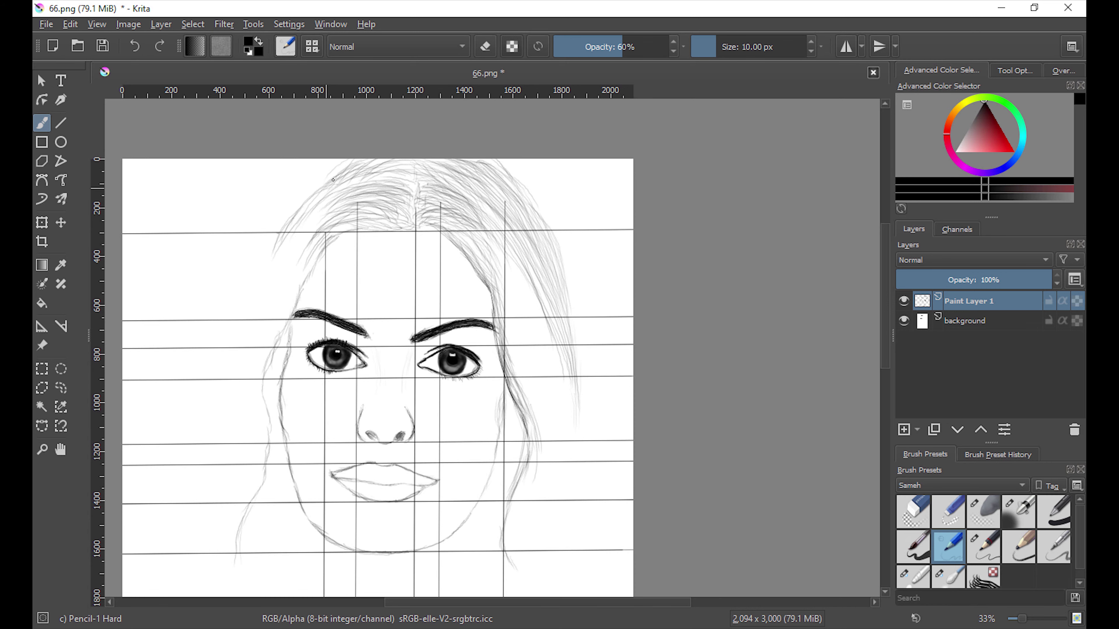
Draw strands down the left side of the face toward the jaw, undoing the stray mark below the chin
key(minus)
mouse_move(333, 210)
mouse_down()
mouse_move(295, 259)
mouse_move(274, 315)
mouse_up()
mouse_move(328, 222)
mouse_down()
mouse_move(293, 290)
mouse_move(286, 373)
mouse_up()
drag(309, 251, 306, 414)
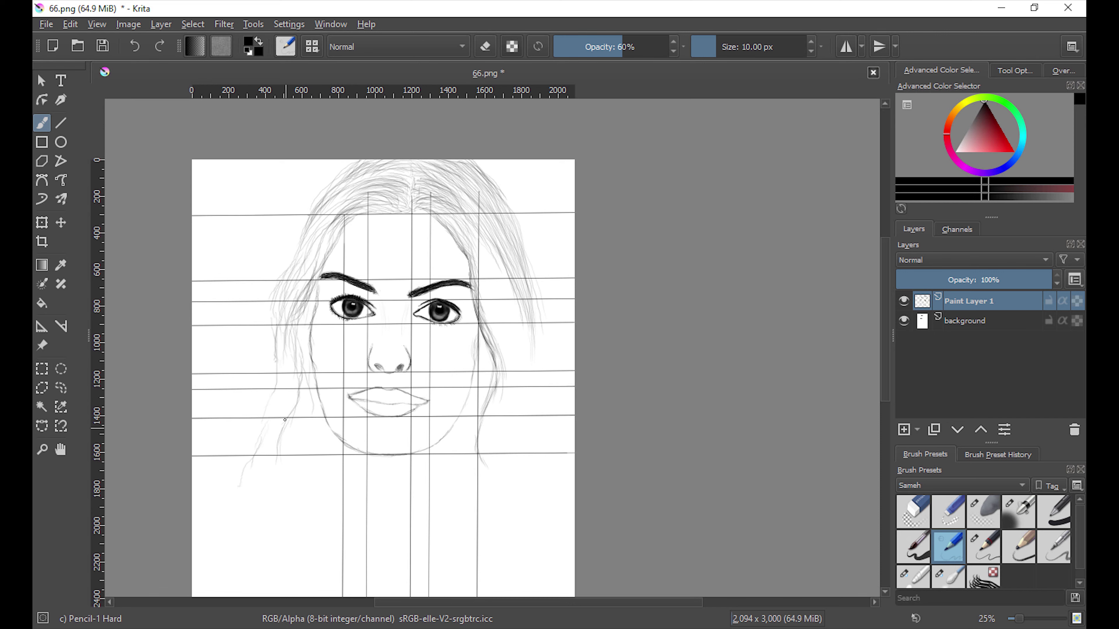
drag(308, 352, 282, 485)
drag(280, 287, 264, 427)
drag(285, 346, 278, 415)
mouse_move(306, 317)
mouse_down()
mouse_move(274, 451)
mouse_move(284, 380)
mouse_up()
drag(314, 357, 304, 416)
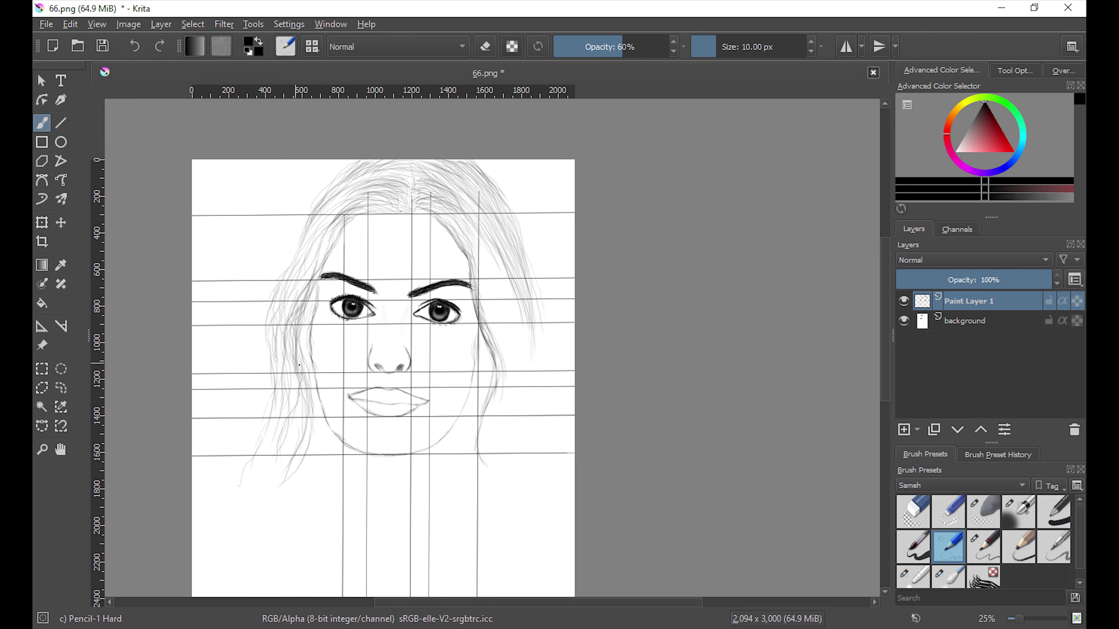
key(ctrl+z)
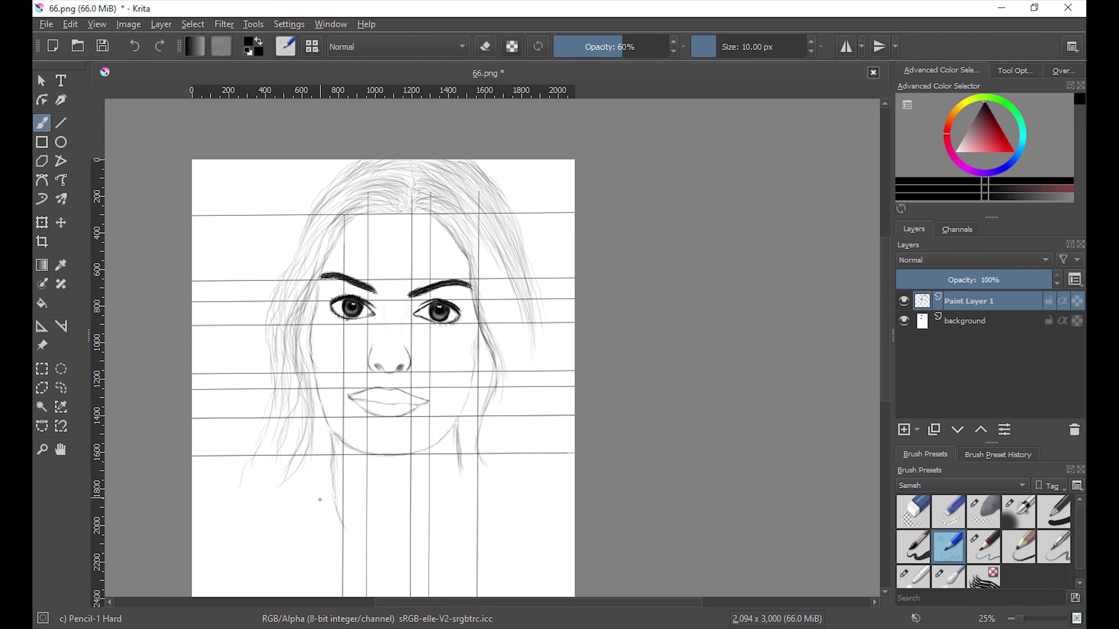
drag(306, 462, 282, 542)
drag(289, 475, 275, 546)
Add strands on the right side of the face and below the jaw, plus the lower-left hair
scroll(383, 352, down, 3)
drag(461, 326, 458, 405)
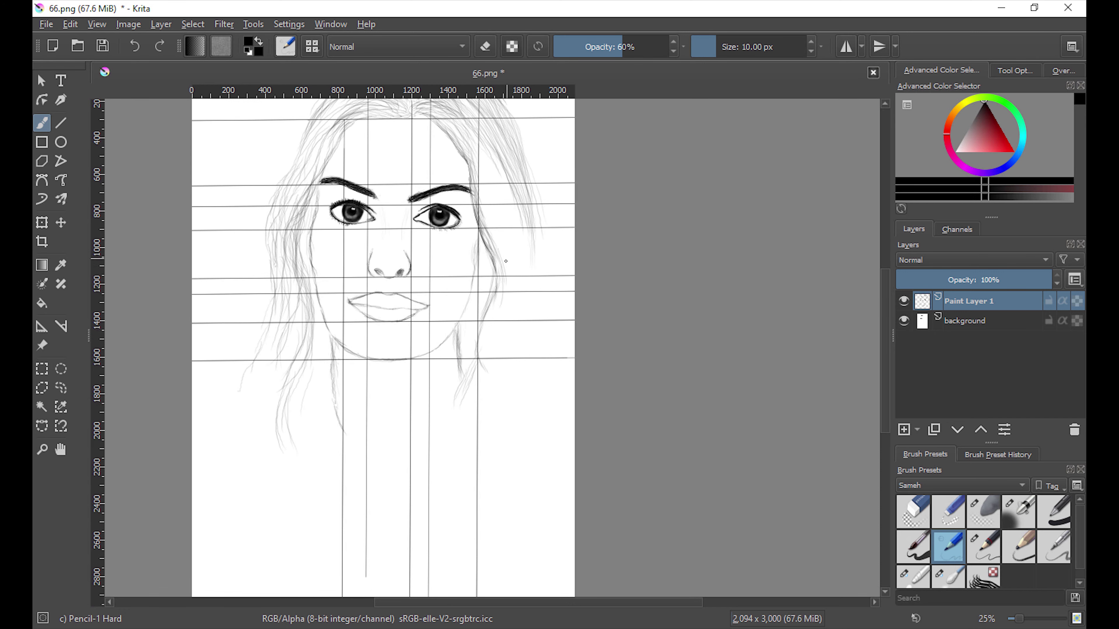
mouse_move(483, 296)
mouse_down()
mouse_move(456, 406)
mouse_move(436, 421)
mouse_move(417, 491)
mouse_up()
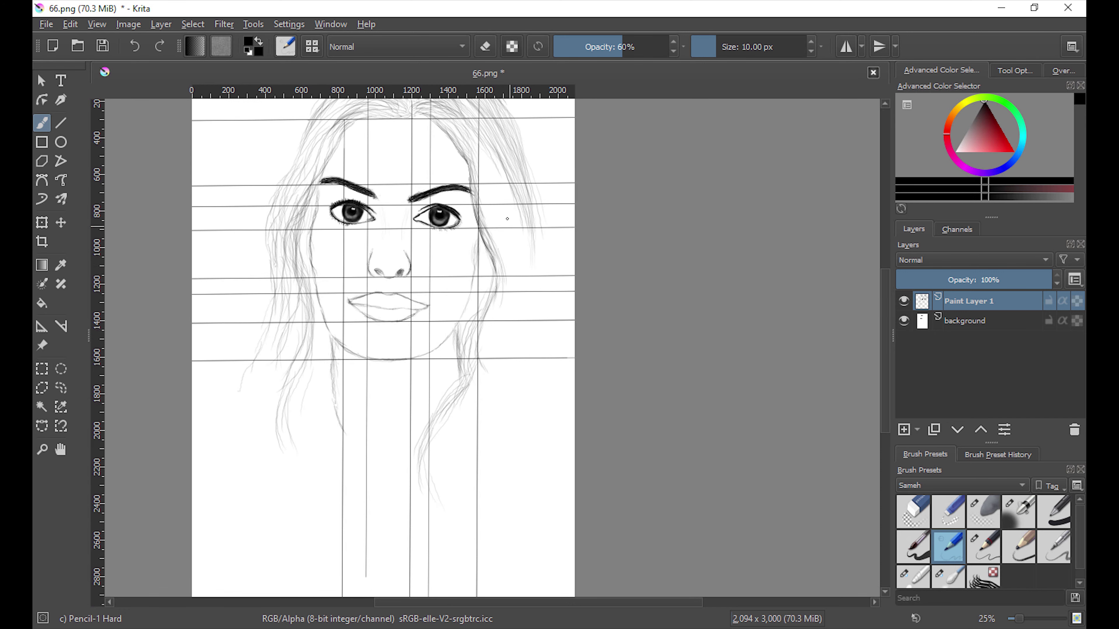
drag(495, 165, 517, 265)
drag(507, 218, 489, 340)
drag(482, 249, 469, 315)
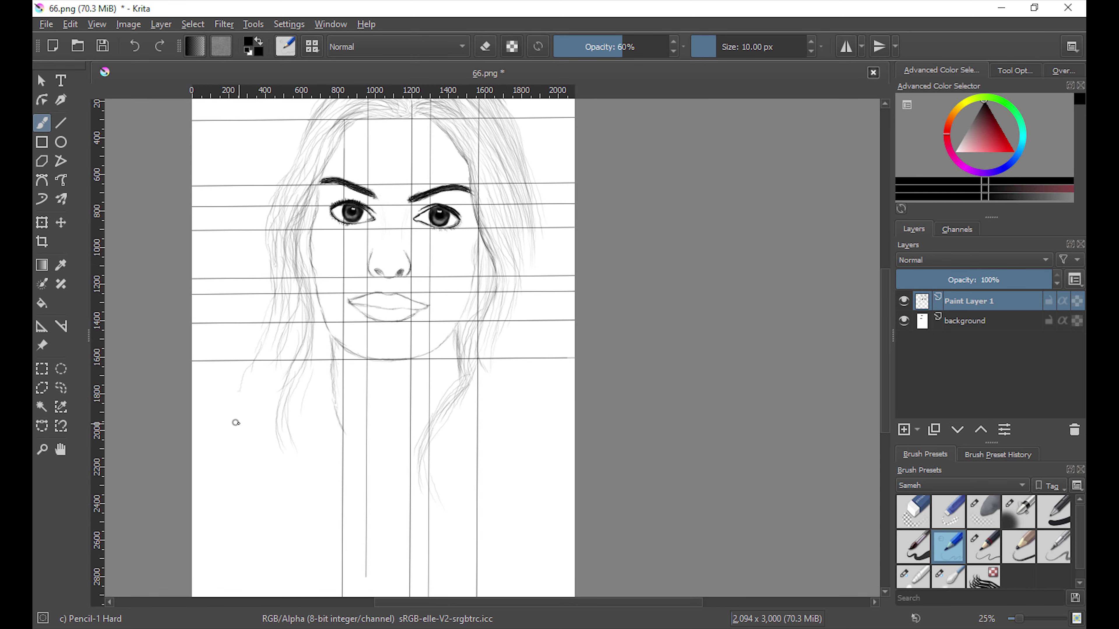
mouse_move(259, 362)
mouse_down()
mouse_move(237, 451)
mouse_move(235, 536)
mouse_up()
drag(281, 325, 242, 454)
drag(285, 354, 232, 540)
Fill out the right hair mass with long flowing strands
scroll(537, 265, up, 1)
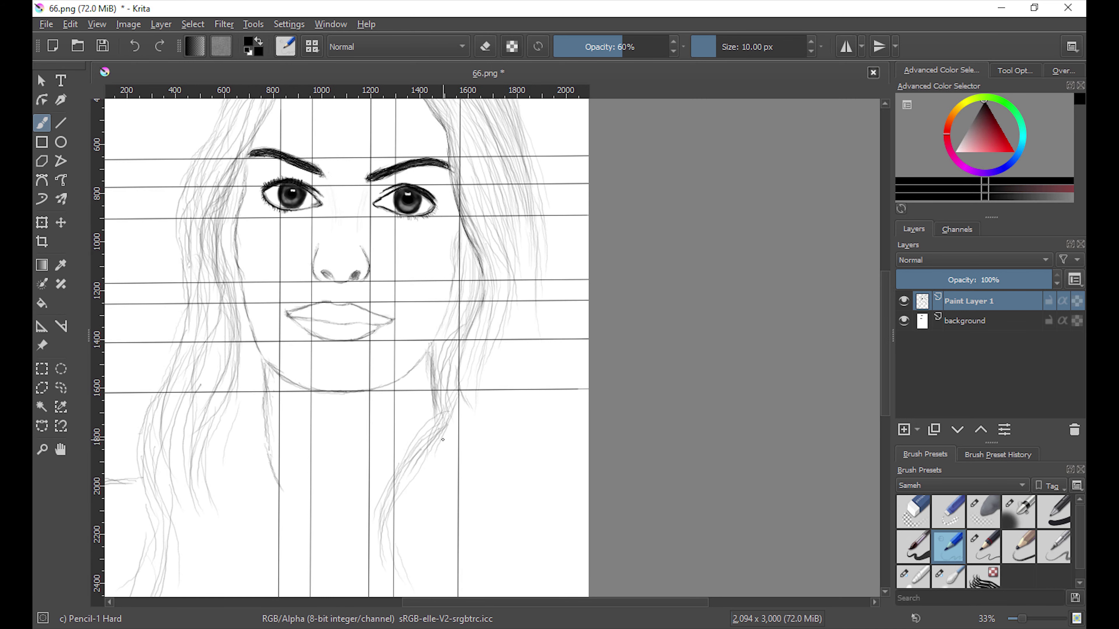
drag(536, 304, 502, 550)
drag(482, 352, 430, 490)
drag(524, 222, 515, 350)
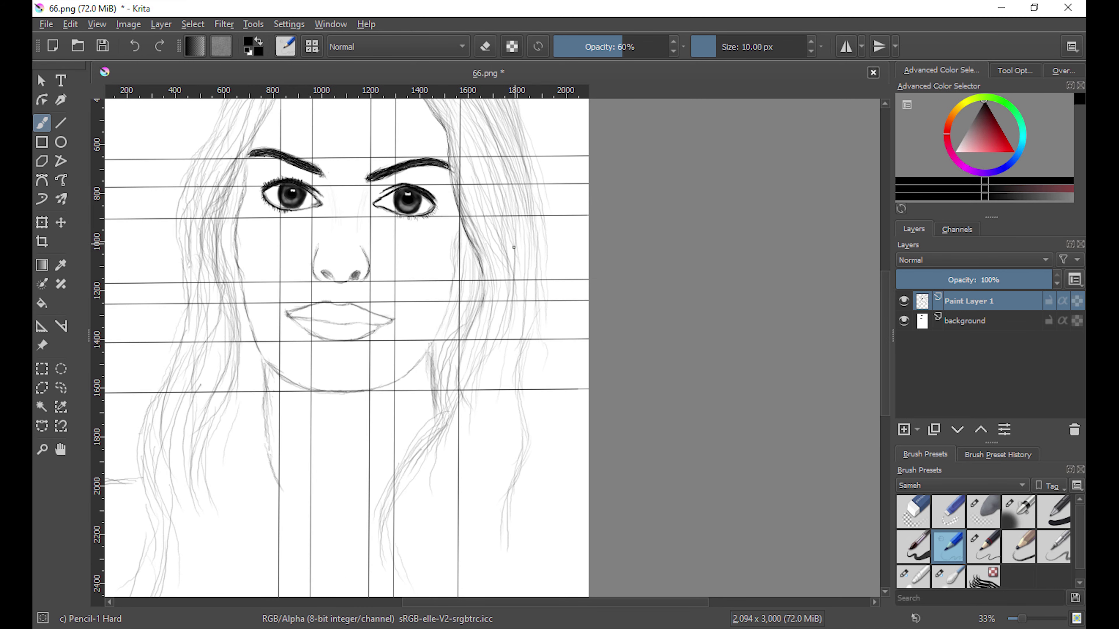
drag(533, 172, 535, 300)
drag(531, 344, 561, 418)
drag(522, 374, 495, 536)
drag(489, 308, 467, 421)
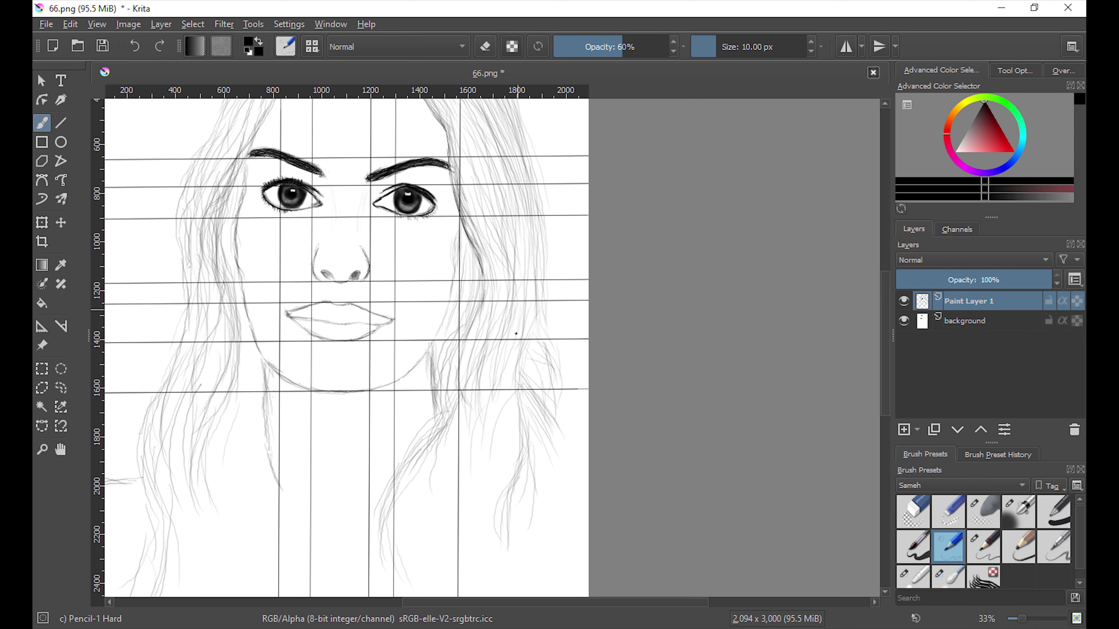
Add strands beside the right side of the neck and further out on the right
drag(445, 359, 447, 514)
mouse_move(477, 421)
mouse_down()
mouse_move(468, 502)
mouse_move(436, 545)
mouse_up()
drag(471, 480, 443, 530)
drag(487, 370, 493, 506)
drag(498, 396, 511, 586)
drag(496, 478, 500, 572)
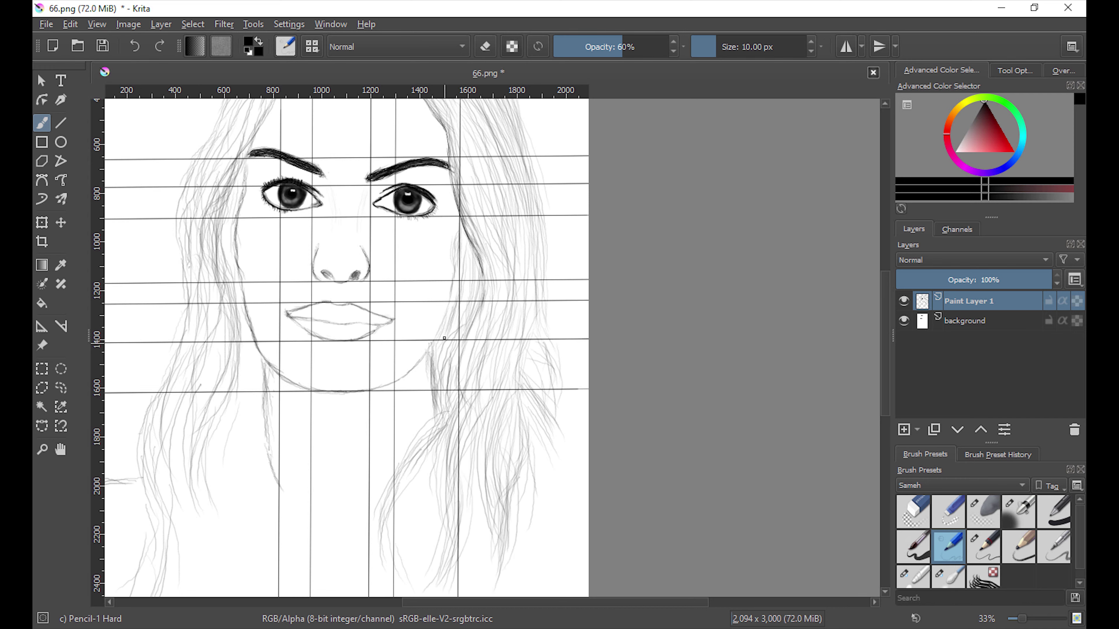
drag(531, 344, 551, 397)
drag(520, 418, 549, 551)
Add more pencil strands to the left side of the hair
scroll(397, 441, left, 3)
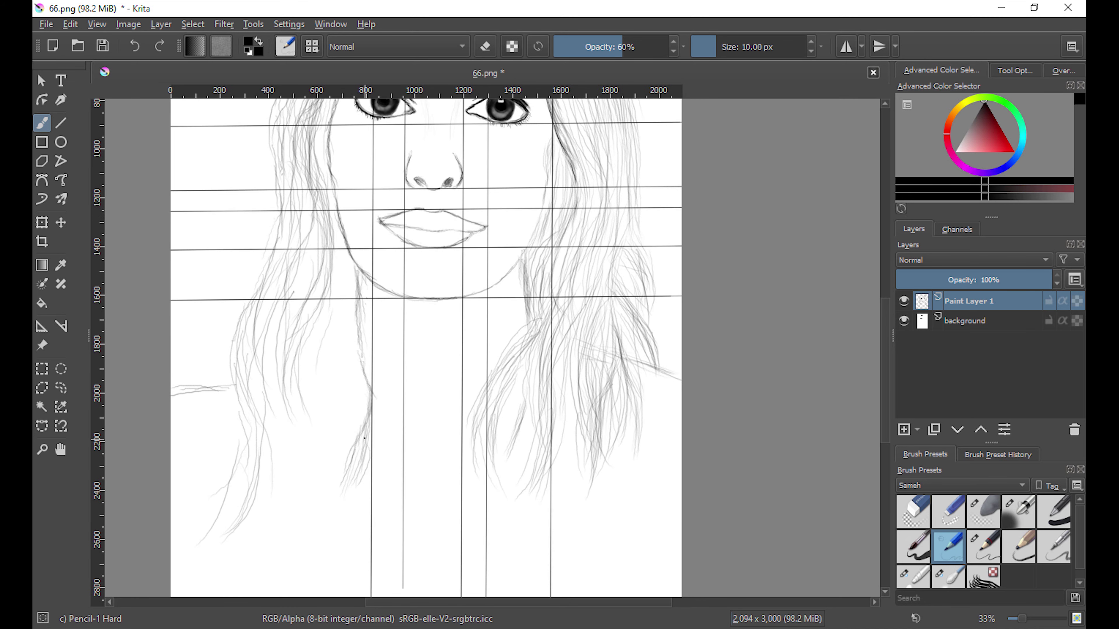
drag(308, 368, 292, 547)
drag(264, 348, 240, 582)
drag(348, 251, 326, 387)
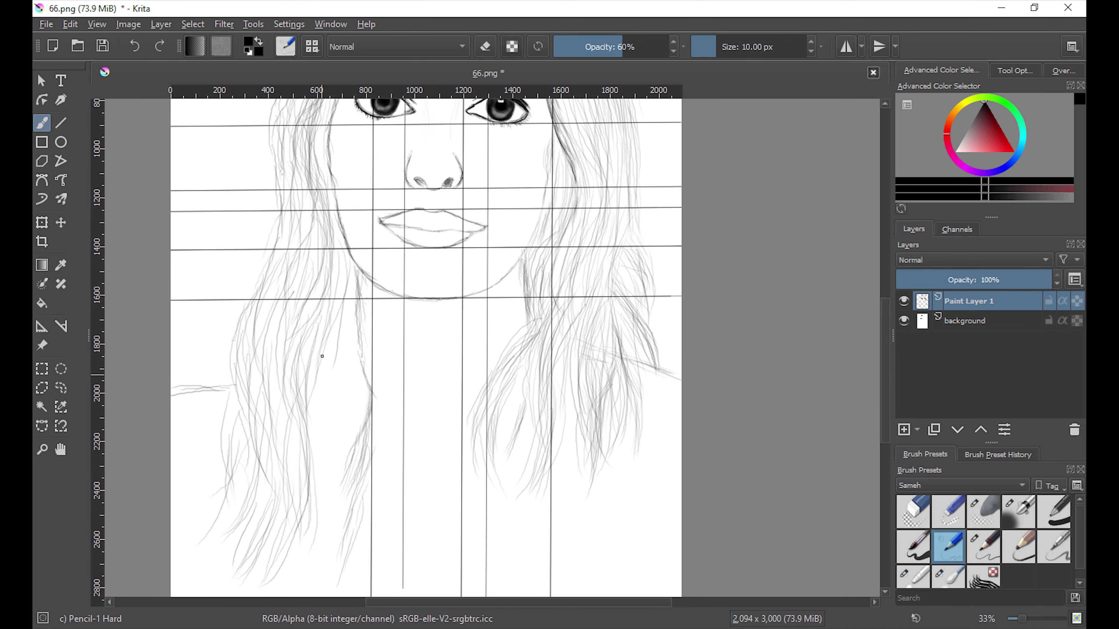
Draw the necklace chain below the chin with a small key pendant and a chest stroke
drag(412, 389, 373, 426)
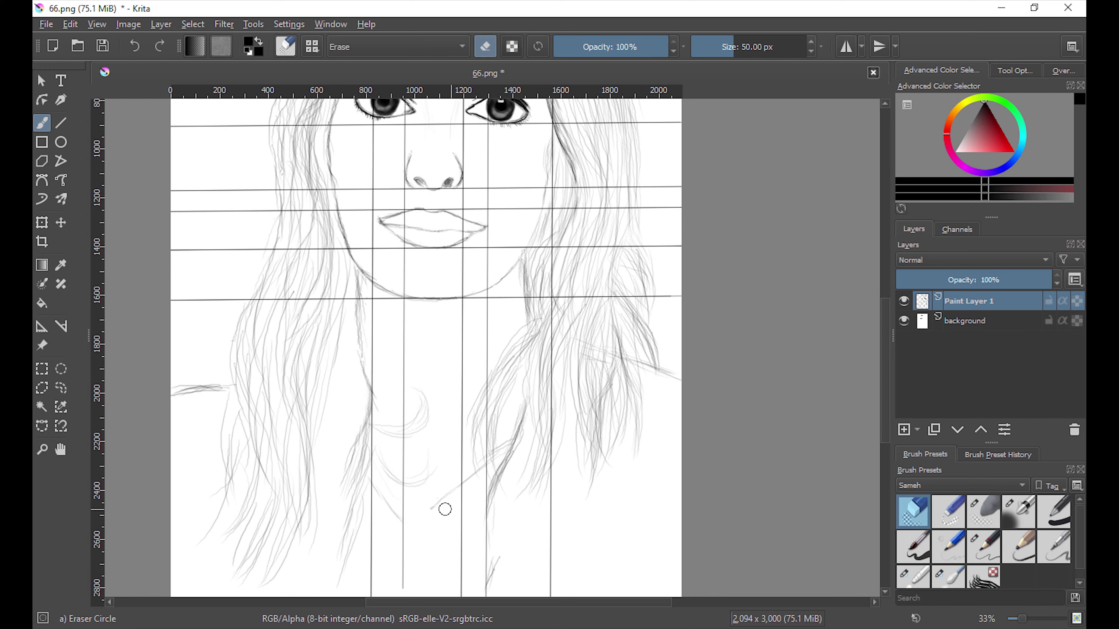
drag(493, 453, 514, 442)
mouse_move(401, 528)
mouse_down()
mouse_move(396, 551)
mouse_move(401, 526)
mouse_up()
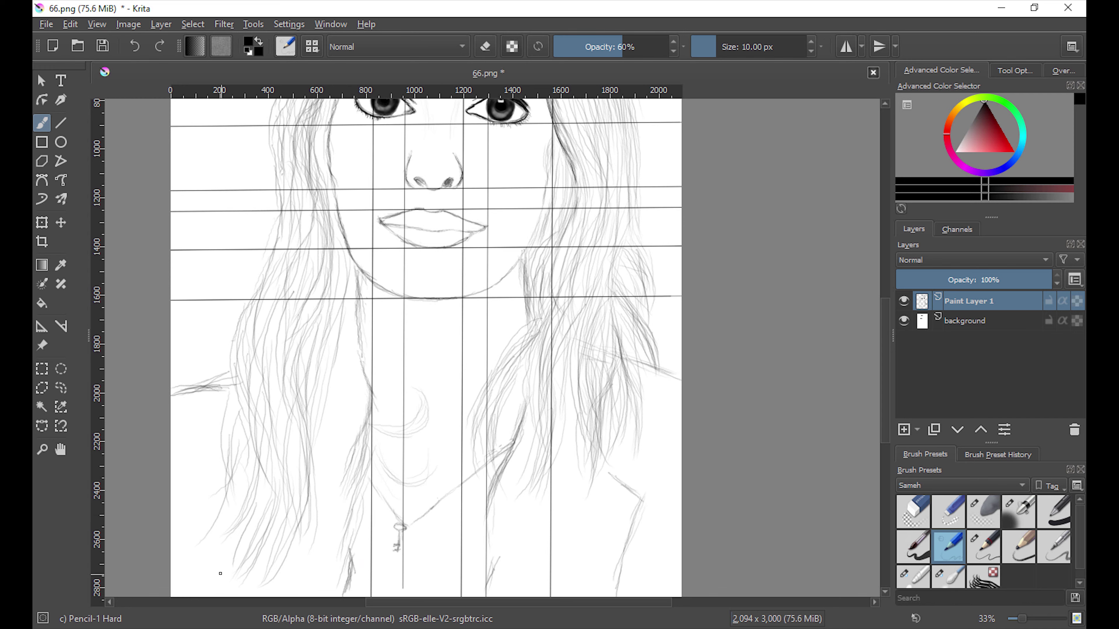
scroll(521, 500, down, 1)
ctrl+scroll(343, 276, down, 2)
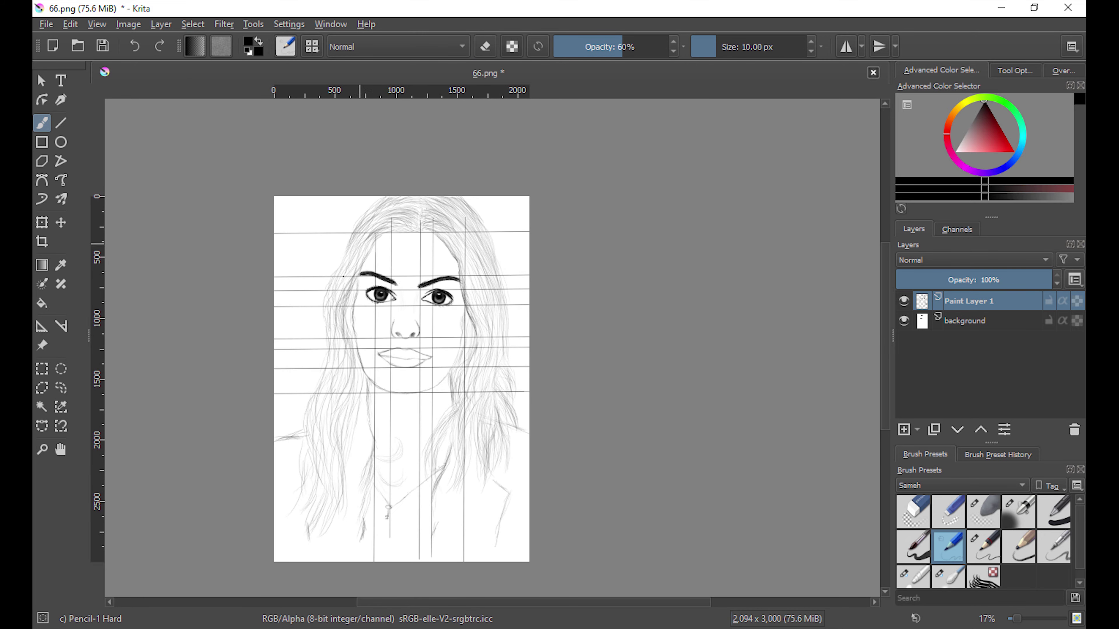
On a new Paint Layer 2, airbrush both lips red
ctrl+scroll(446, 335, up, 3)
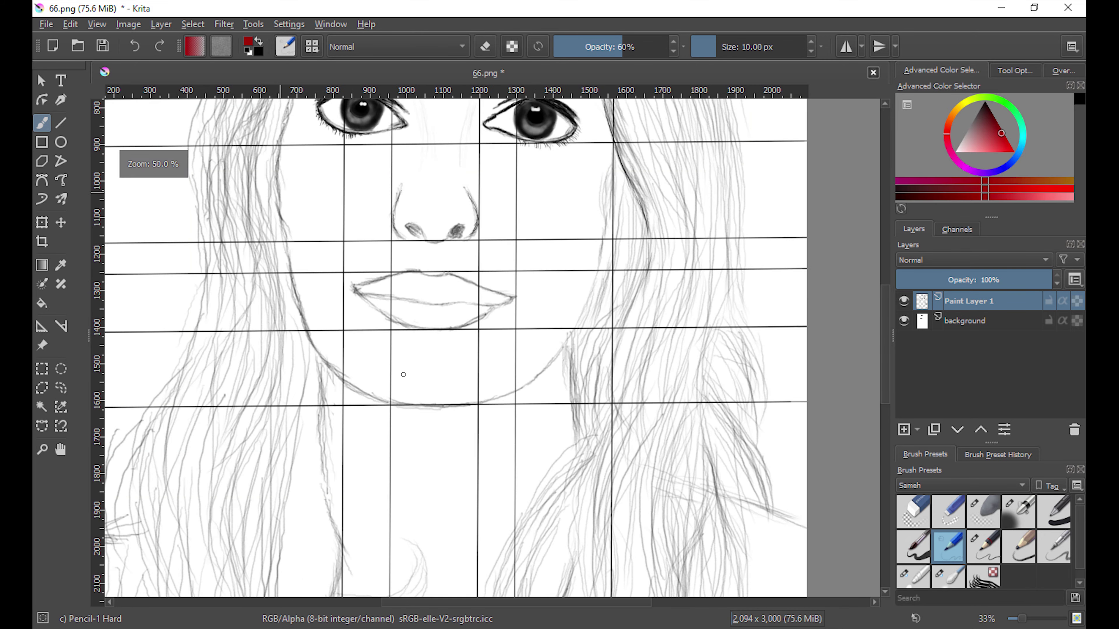
key(Insert)
click(1018, 512)
mouse_move(437, 278)
mouse_down()
mouse_move(502, 296)
mouse_move(397, 277)
mouse_move(442, 300)
mouse_up()
mouse_move(365, 287)
mouse_down()
mouse_move(467, 291)
mouse_move(378, 300)
mouse_move(484, 309)
mouse_move(365, 309)
mouse_move(498, 319)
mouse_move(486, 328)
mouse_move(396, 293)
mouse_up()
Darken the seam between the lips in black and tidy the edges with a soft eraser
key(x)
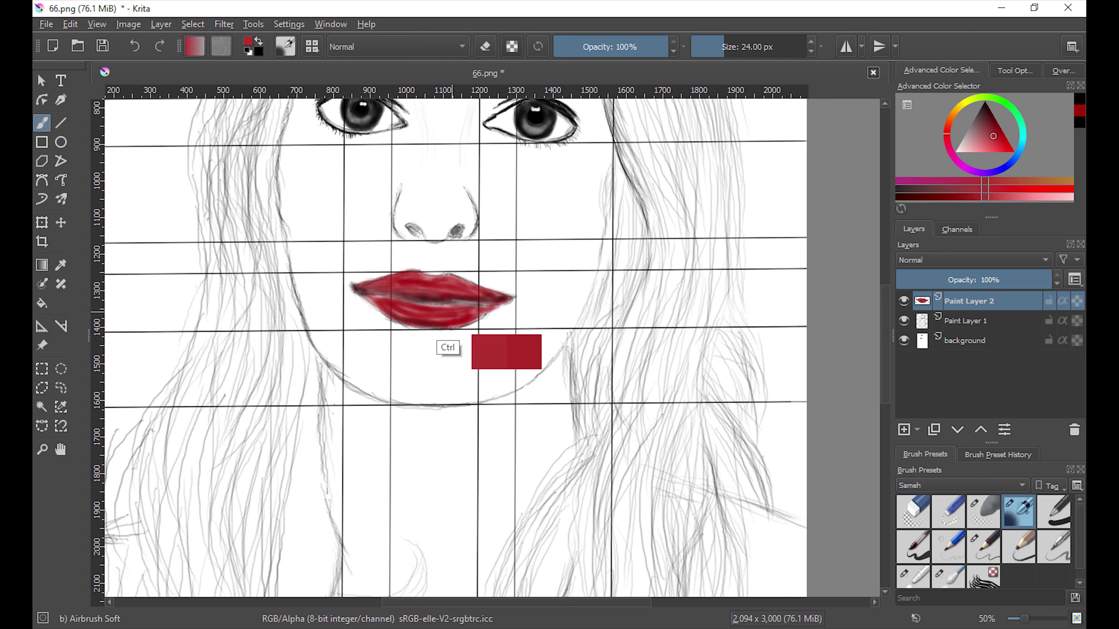
ctrl+click(458, 317)
drag(483, 303, 448, 296)
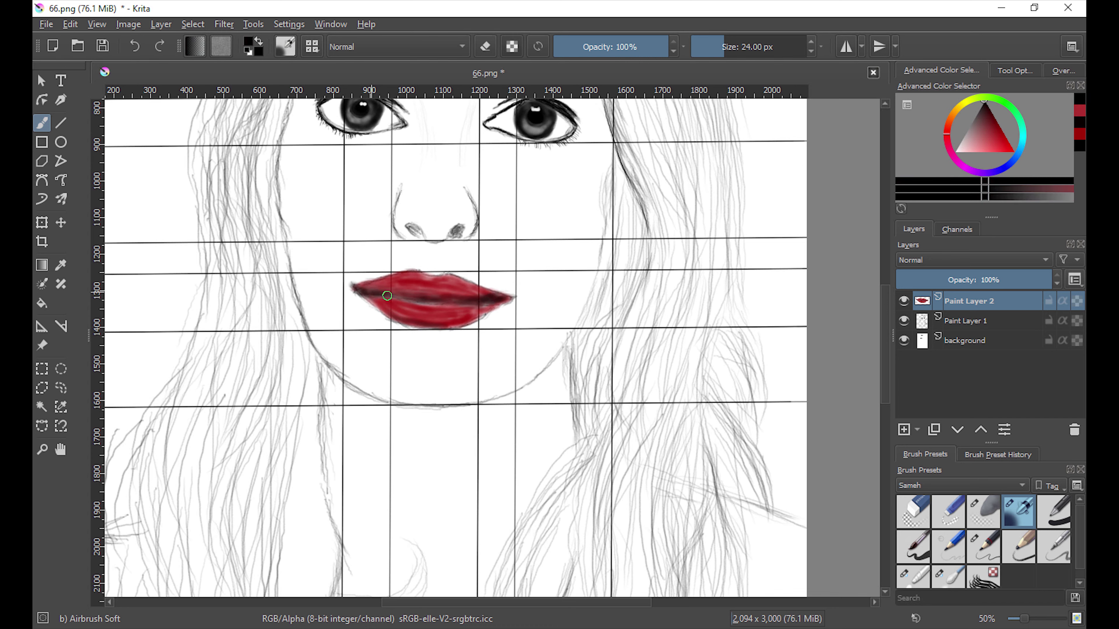
key(e)
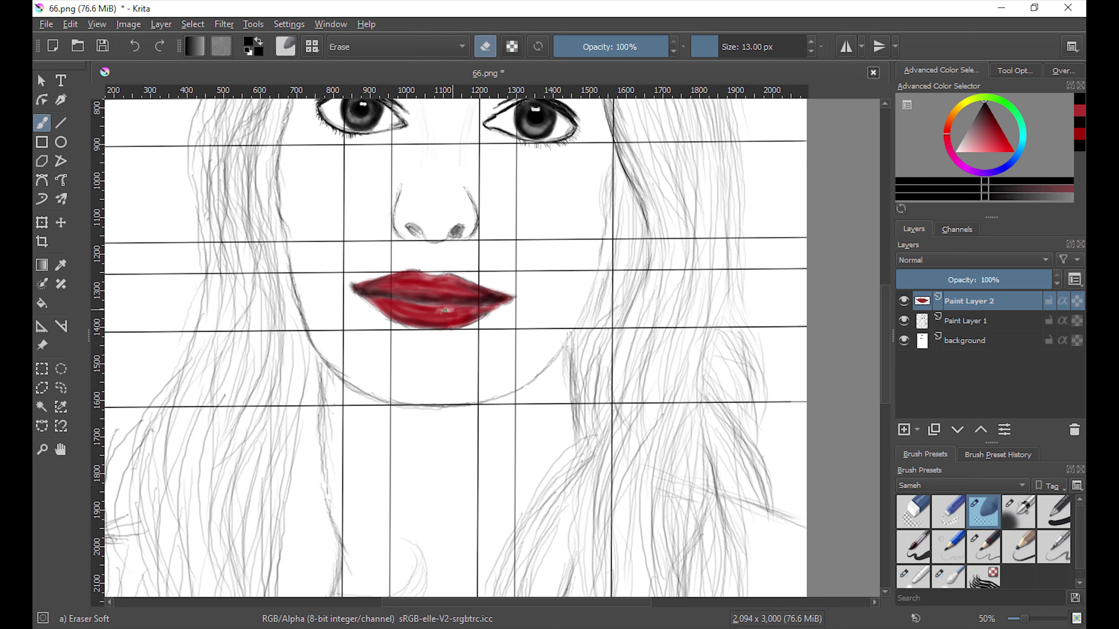
ctrl+click(489, 296)
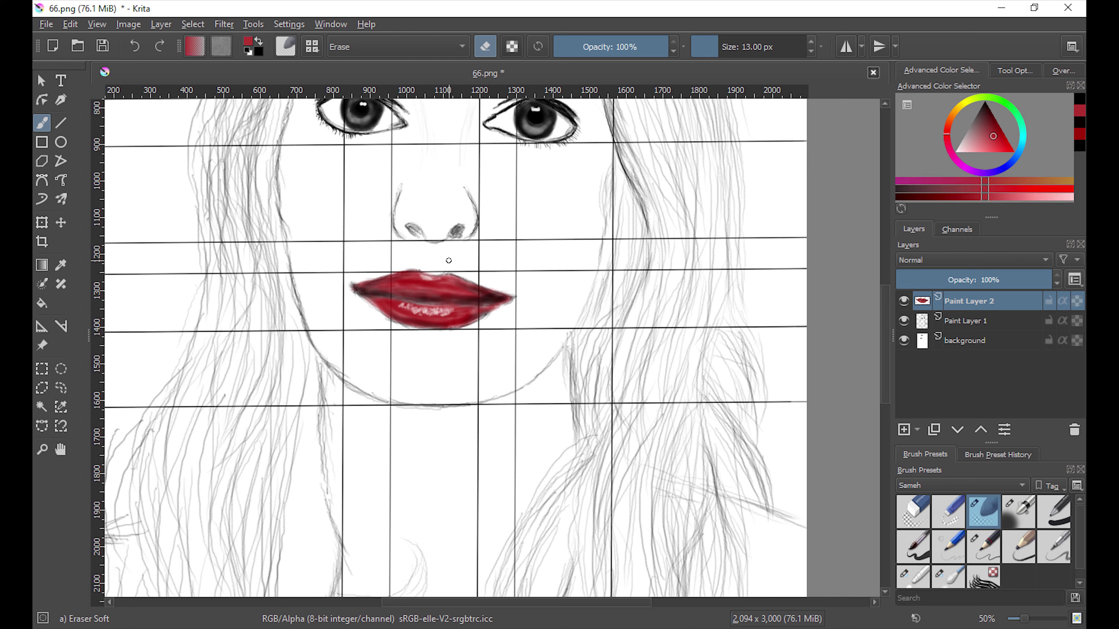
With a fine black Pencil-2 at 5 px, darken the jawline and hair strands on both sides
key(e)
key(slash)
key(d)
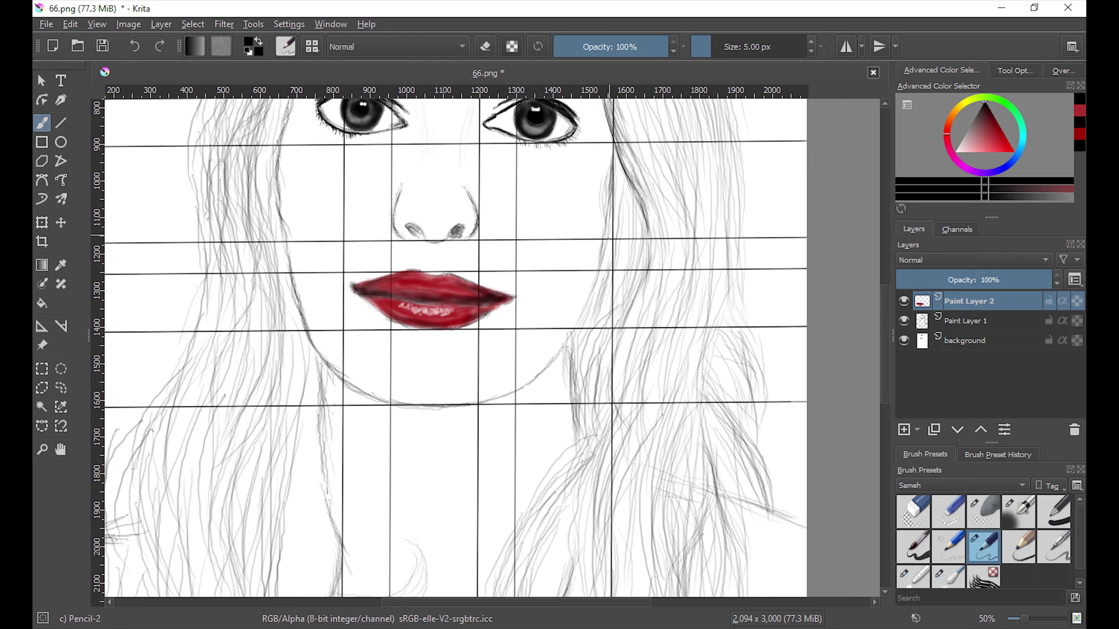
drag(635, 194, 624, 308)
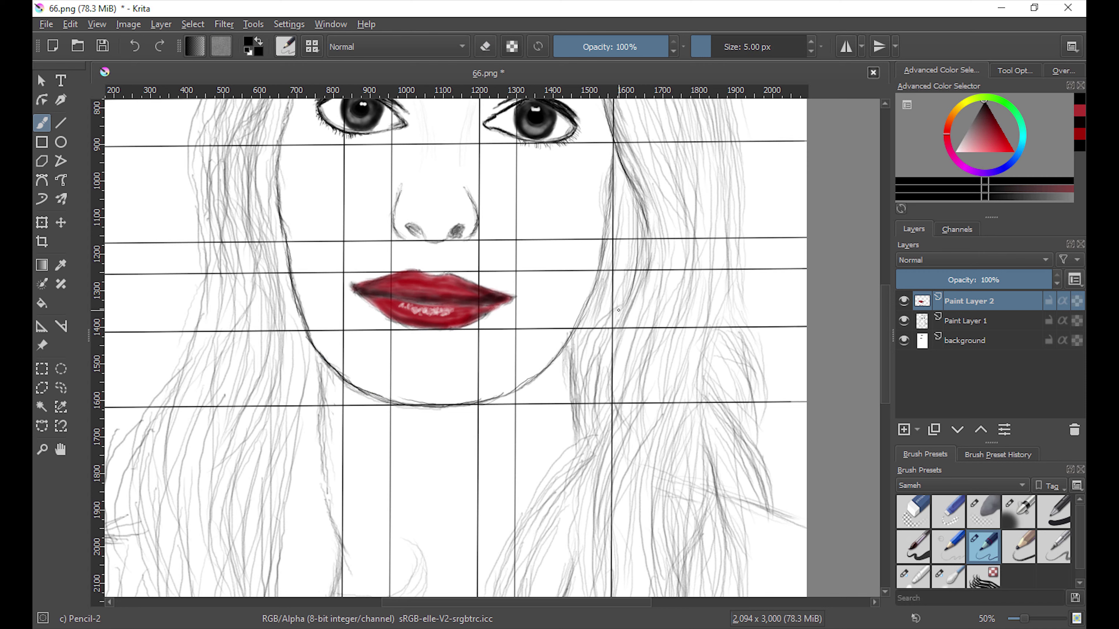
mouse_move(626, 163)
mouse_down()
mouse_move(586, 445)
mouse_move(678, 414)
mouse_up()
mouse_move(220, 280)
mouse_down()
mouse_move(204, 390)
mouse_move(120, 390)
mouse_up()
drag(215, 278, 146, 504)
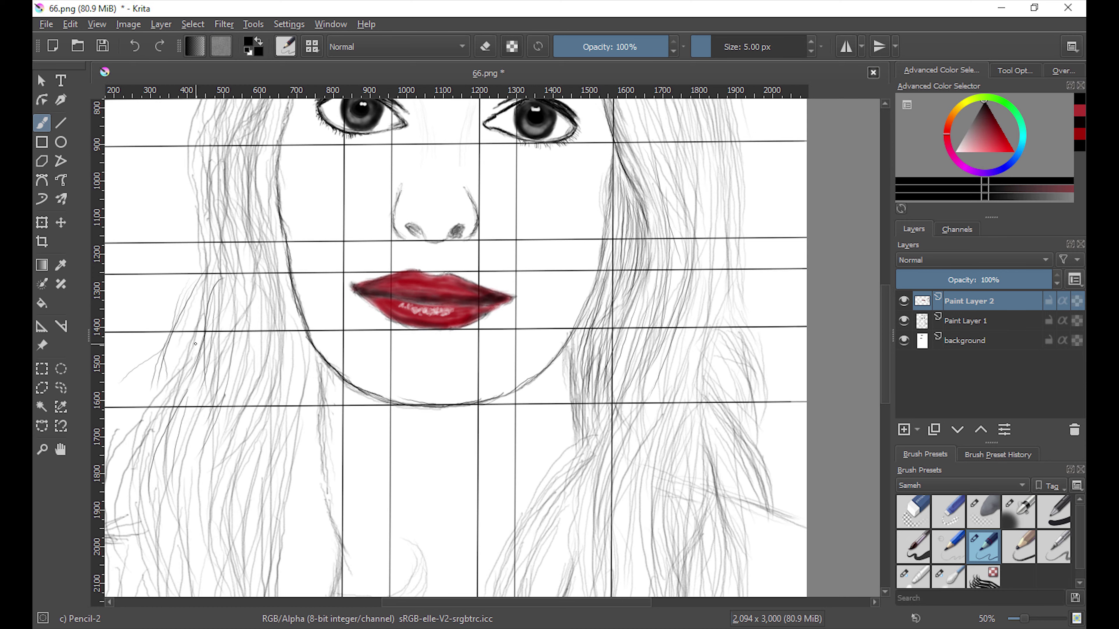
Shade the right side of the hair with a 135 px soft grey airbrush
scroll(198, 384, down, 2)
scroll(355, 245, up, 3)
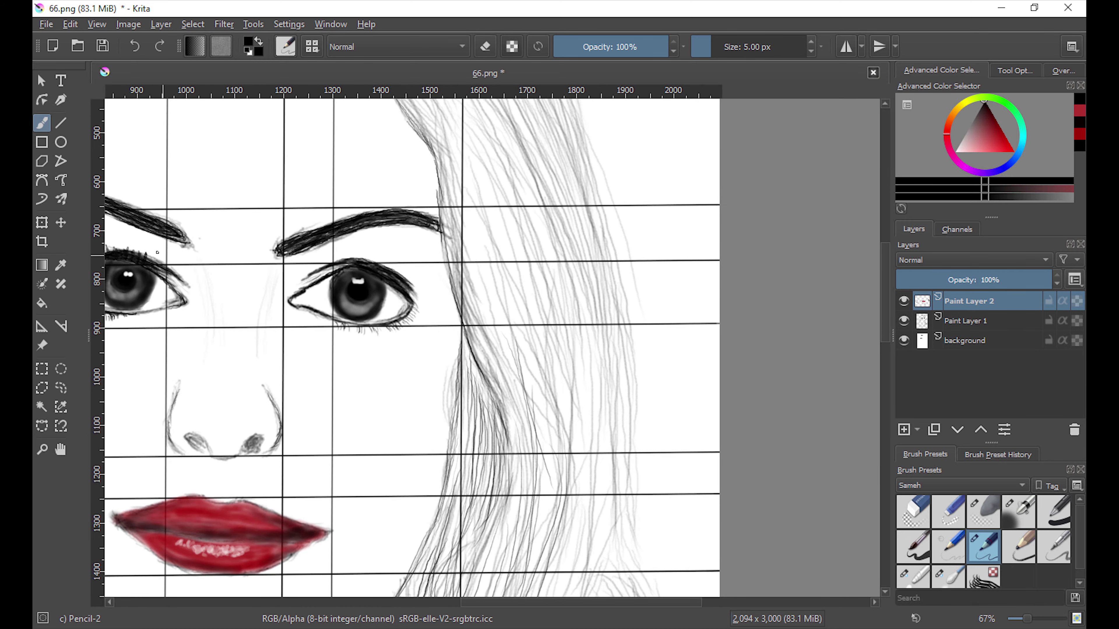
click(1018, 512)
scroll(409, 221, up, 5)
drag(309, 132, 507, 238)
mouse_move(352, 176)
mouse_down()
mouse_move(572, 485)
mouse_move(409, 182)
mouse_move(397, 264)
mouse_up()
scroll(339, 287, down, 1)
mouse_move(340, 287)
mouse_down()
mouse_move(380, 267)
mouse_move(449, 312)
mouse_move(532, 506)
mouse_move(482, 475)
mouse_move(507, 133)
mouse_up()
Airbrush grey shading along the right face edge and darken the hair crown
scroll(531, 507, down, 3)
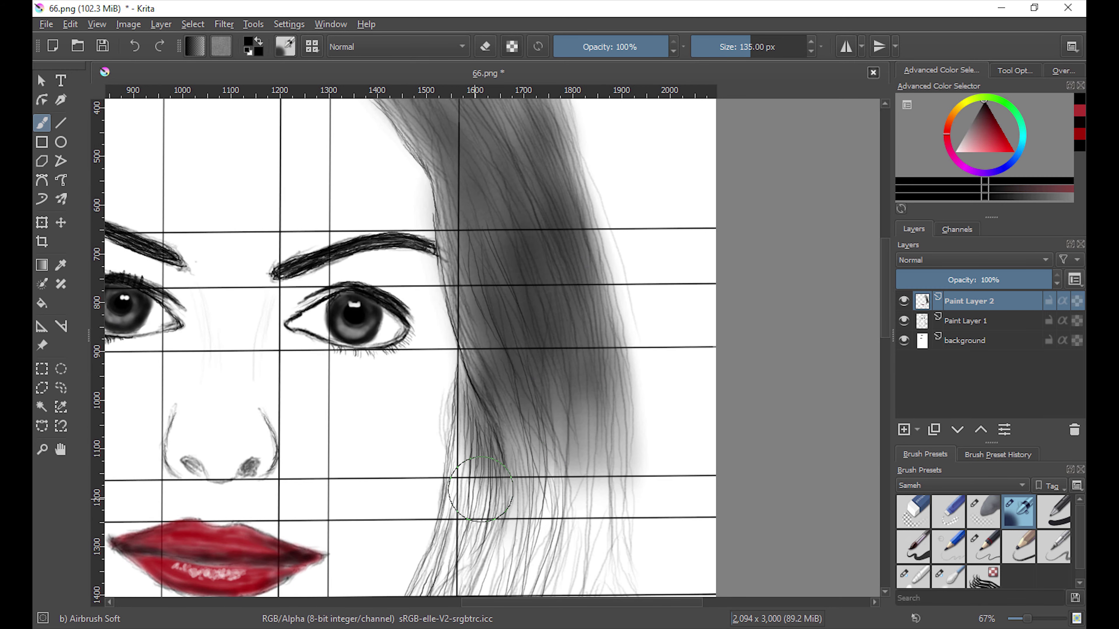
drag(529, 551, 477, 271)
scroll(477, 271, down, 1)
mouse_move(462, 450)
mouse_down()
mouse_move(452, 450)
mouse_move(402, 294)
mouse_up()
drag(472, 177, 551, 551)
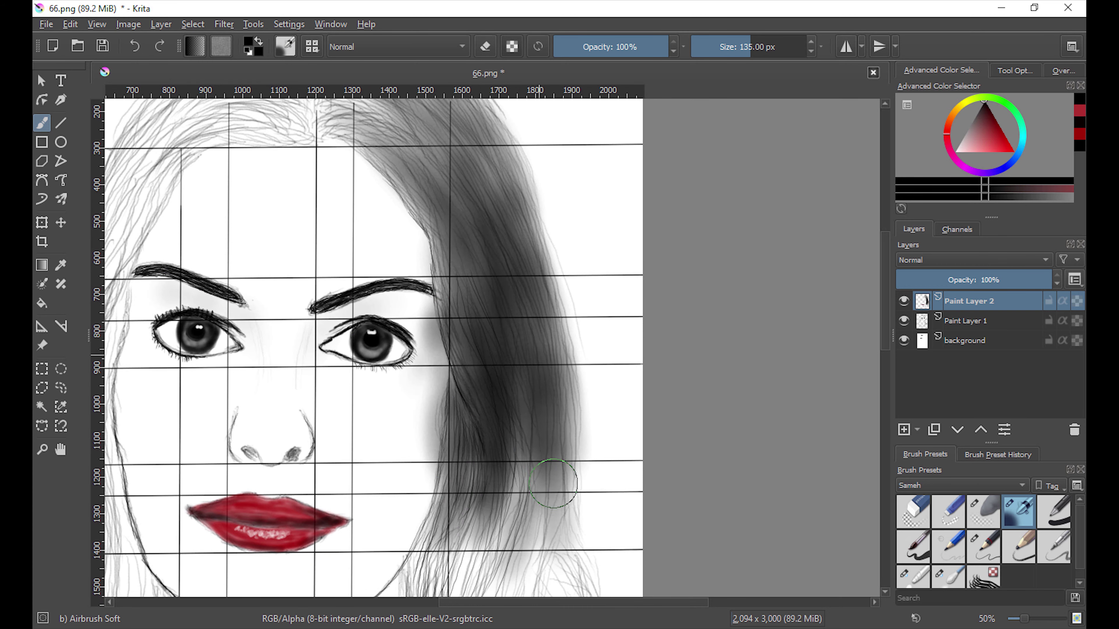
scroll(445, 199, up, 3)
mouse_move(445, 199)
mouse_down()
mouse_move(449, 250)
mouse_move(304, 195)
mouse_up()
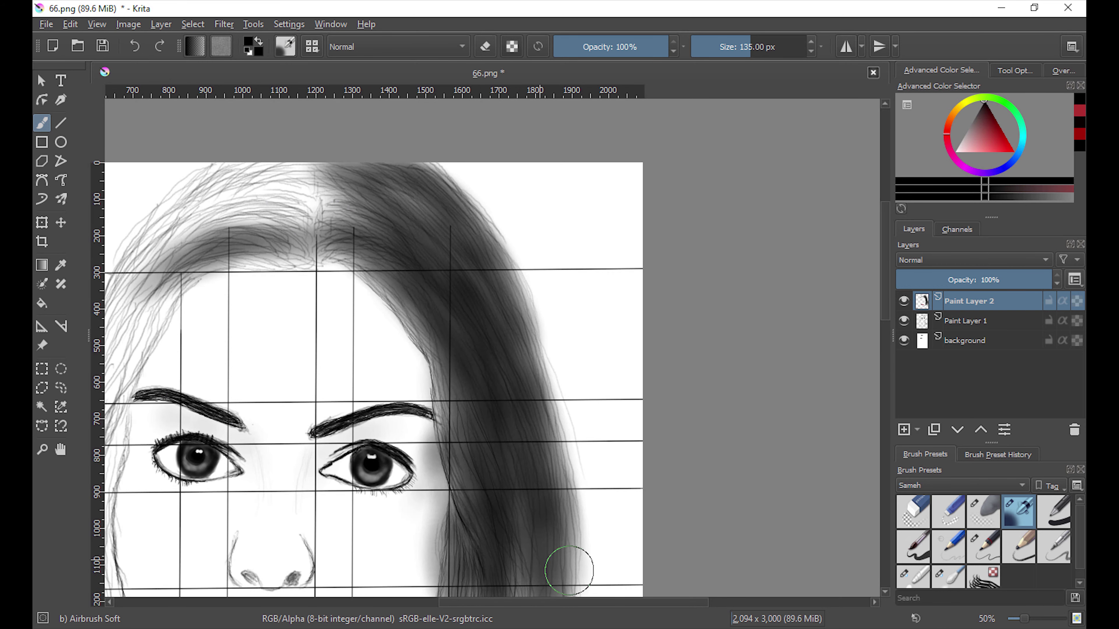
scroll(435, 159, left, 3)
scroll(436, 159, down, 1)
mouse_move(436, 159)
mouse_down()
mouse_move(487, 225)
mouse_move(572, 192)
mouse_move(267, 230)
mouse_move(277, 427)
mouse_move(380, 175)
mouse_up()
Paint soft shadows along the right jaw and under the chin
scroll(380, 175, down, 2)
mouse_move(487, 449)
mouse_down()
mouse_move(493, 551)
mouse_move(447, 536)
mouse_move(378, 591)
mouse_up()
mouse_move(313, 401)
mouse_down()
mouse_move(396, 256)
mouse_move(542, 573)
mouse_move(530, 467)
mouse_up()
scroll(530, 468, up, 3)
scroll(799, 449, up, 5)
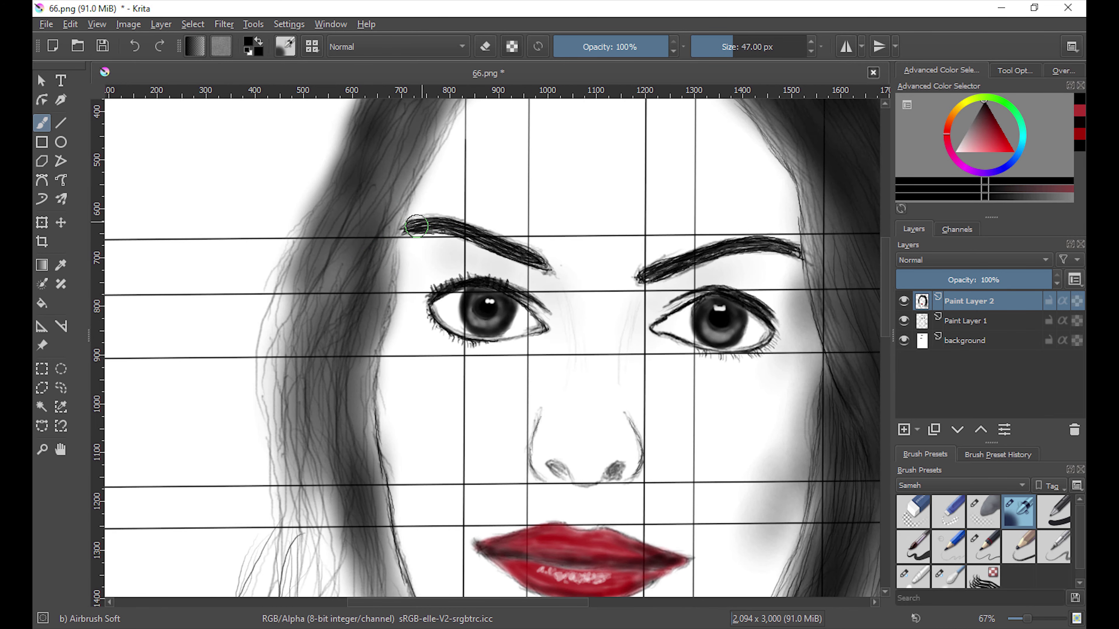
With a smaller 30 px airbrush, darken the hair edges beside the face and jaw
key(bracketleft)
key(bracketleft)
key(bracketleft)
drag(375, 351, 372, 469)
mouse_move(378, 515)
mouse_down()
mouse_move(380, 287)
mouse_move(379, 525)
mouse_move(368, 360)
mouse_move(378, 520)
mouse_up()
drag(823, 365, 819, 495)
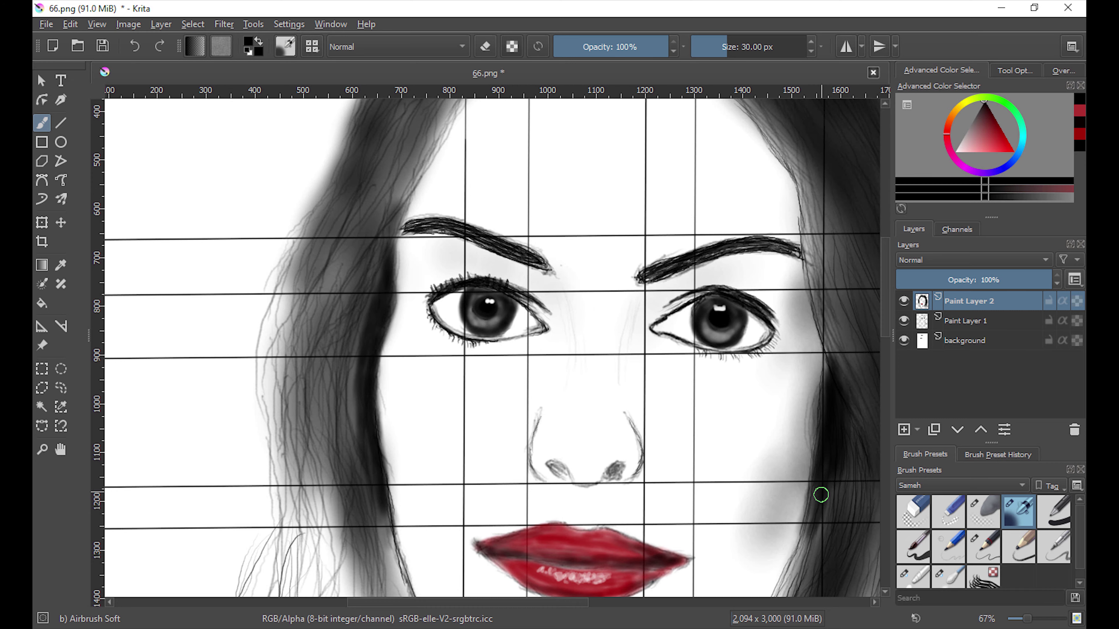
scroll(705, 419, down, 3)
drag(605, 438, 612, 493)
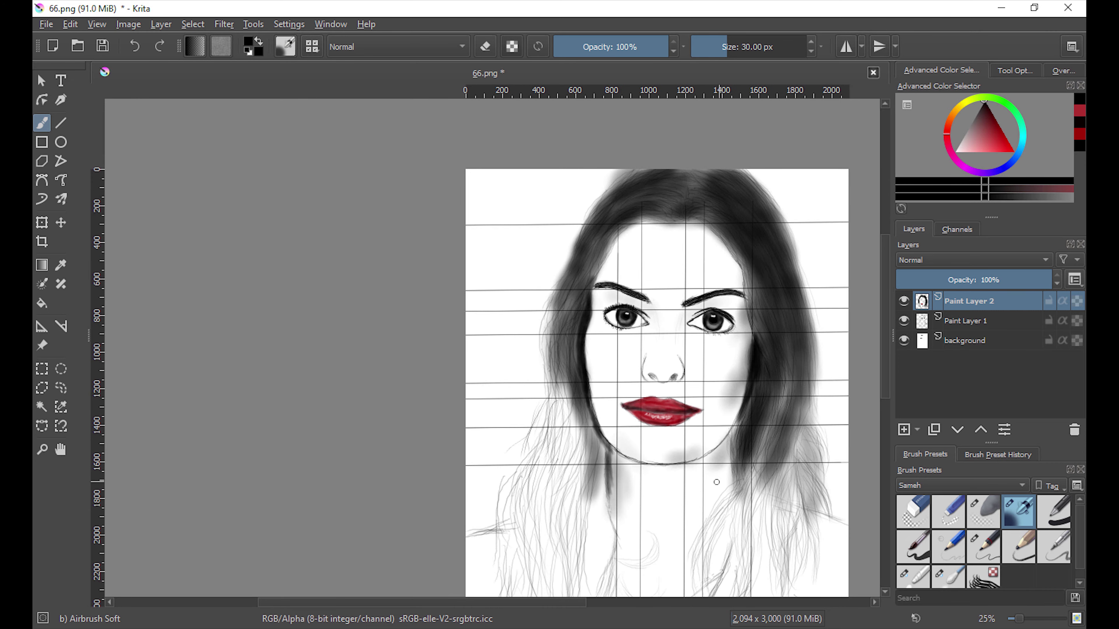
Darken the hair edges by the forehead, the lower-left, right and upper-left hair
drag(742, 265, 755, 296)
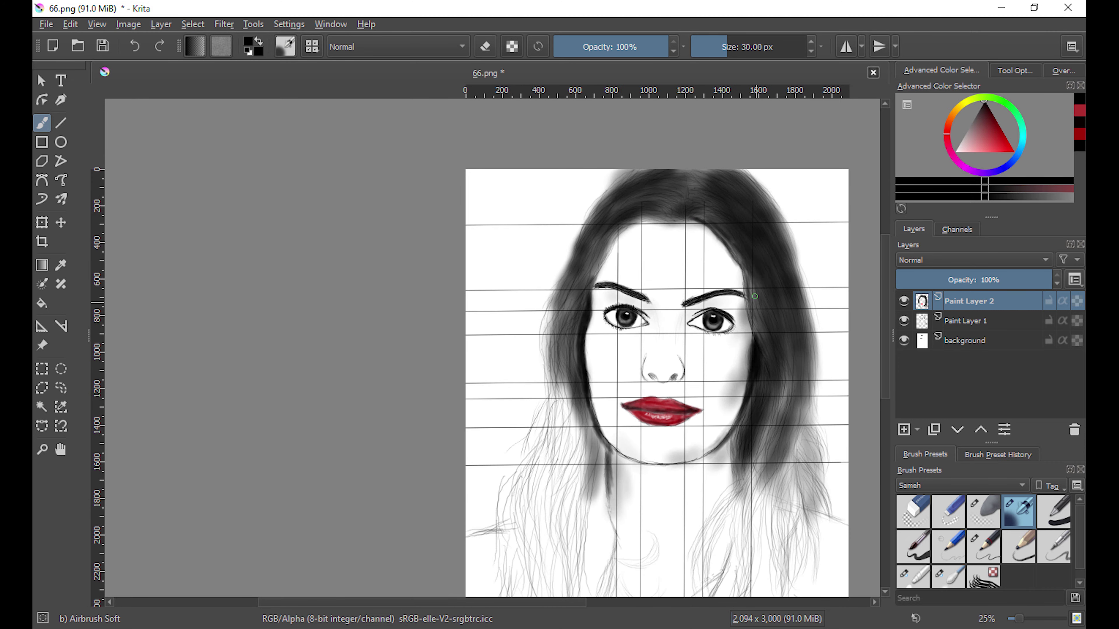
drag(595, 463, 568, 564)
drag(740, 174, 810, 423)
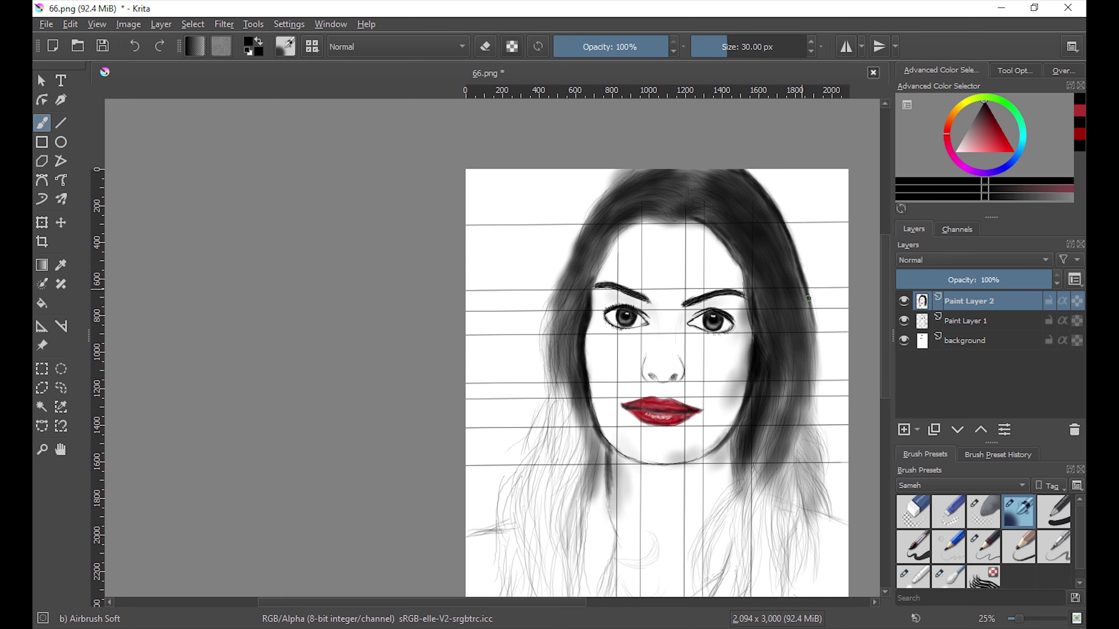
drag(635, 170, 577, 251)
scroll(651, 376, up, 2)
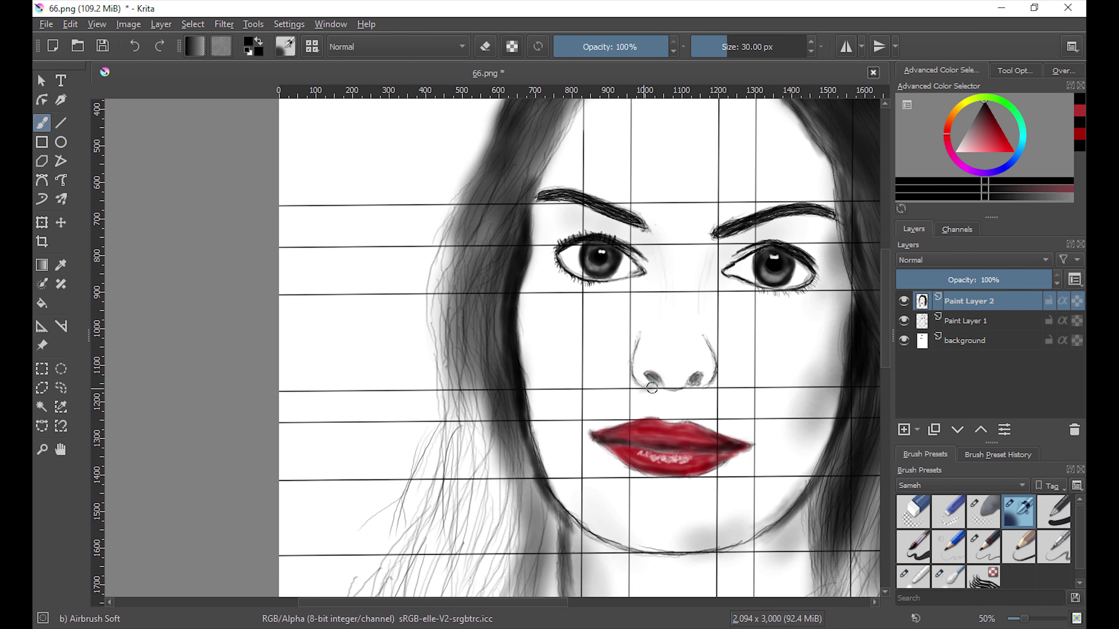
Shade and blend both sides of the nose bridge and under the right eye, alternating Airbrush Soft and Blender Blur
drag(704, 330, 720, 384)
drag(639, 339, 635, 377)
key(slash)
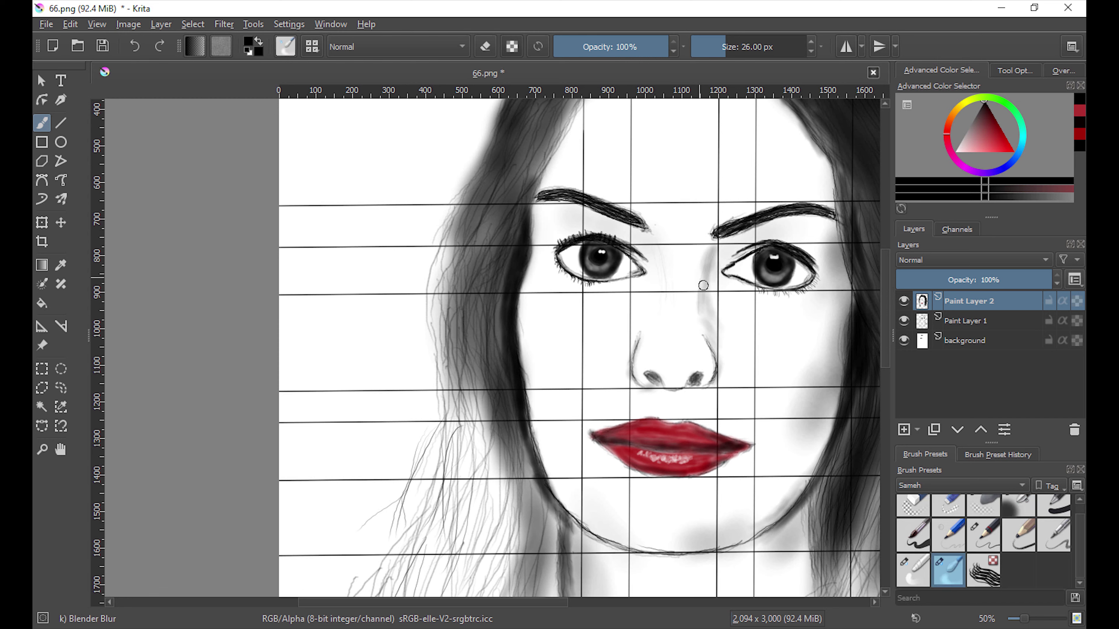
key(slash)
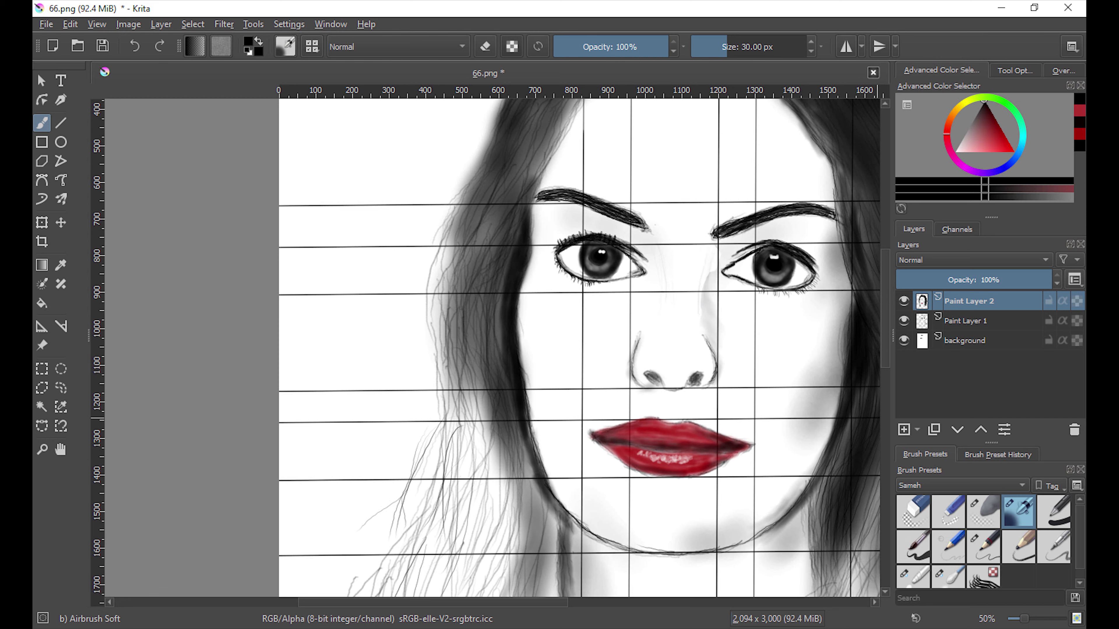
key(slash)
drag(709, 252, 704, 317)
key(slash)
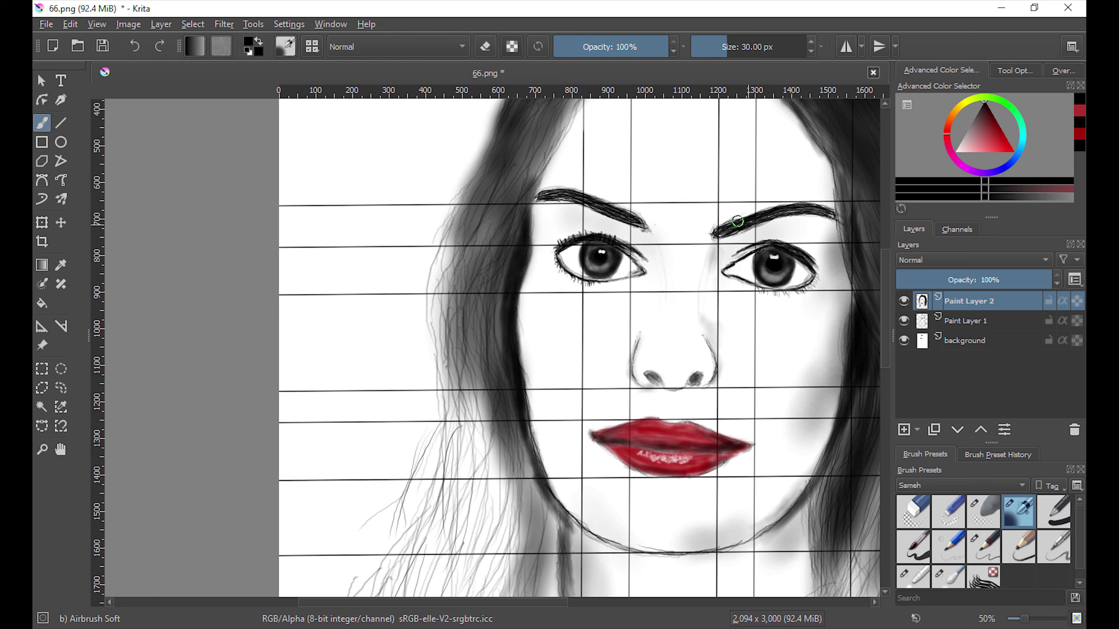
mouse_move(712, 250)
mouse_down()
mouse_move(709, 292)
mouse_move(694, 310)
mouse_move(711, 251)
mouse_up()
key(slash)
key(slash)
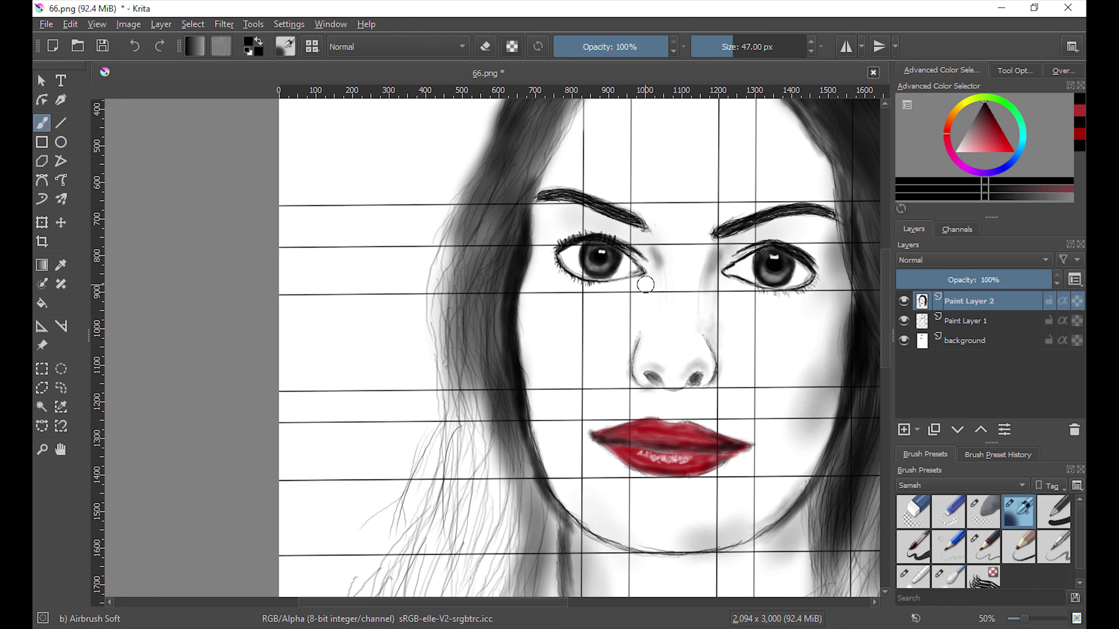
drag(709, 299, 705, 337)
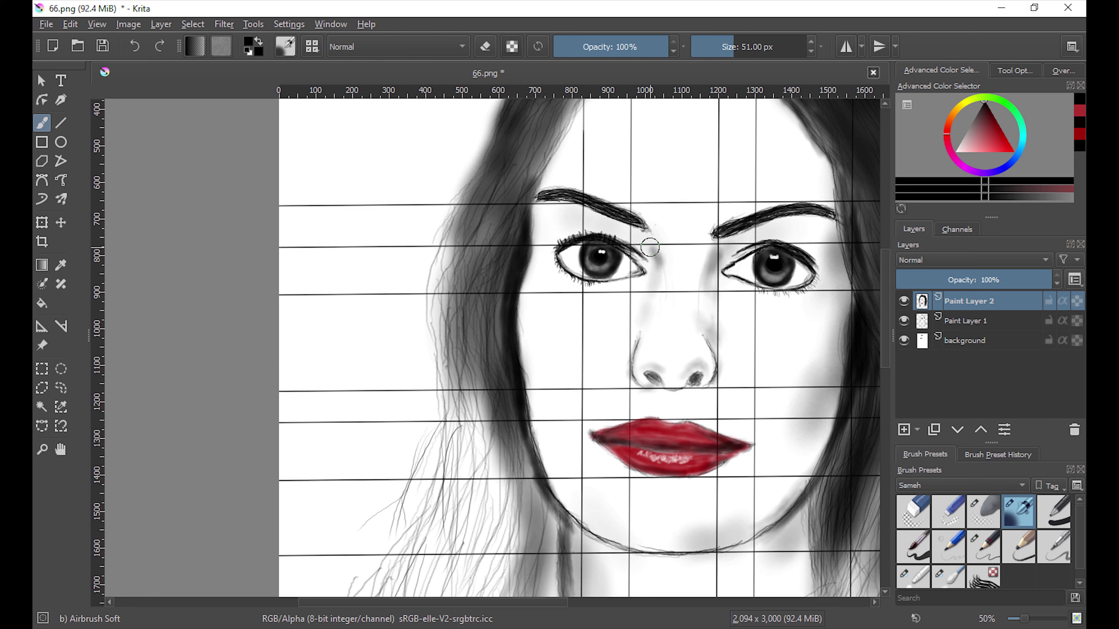
drag(656, 286, 643, 356)
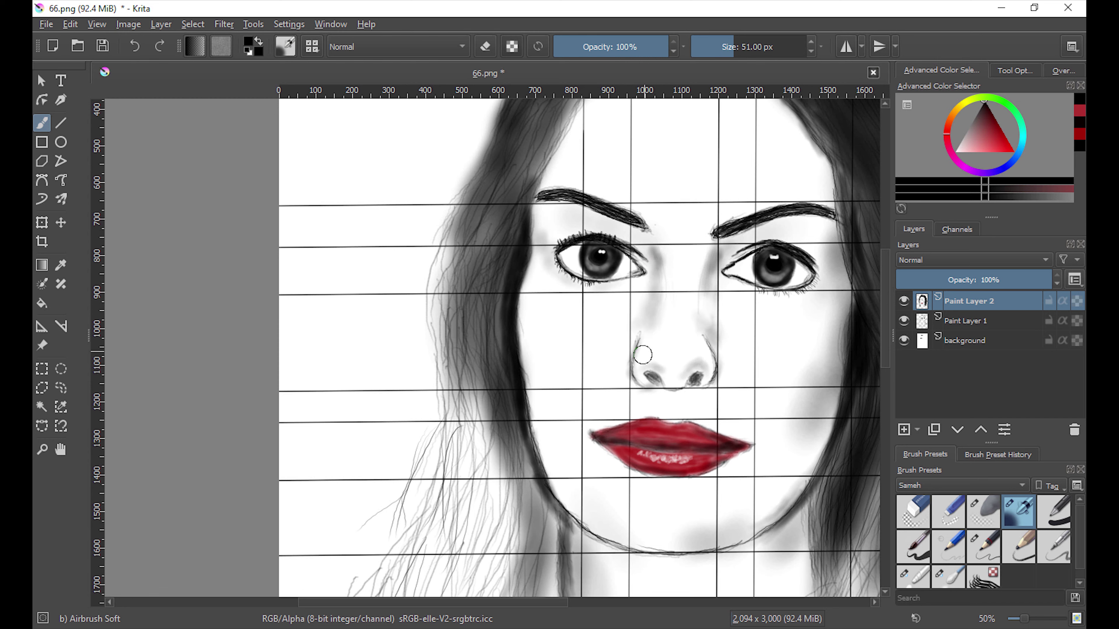
drag(790, 298, 814, 307)
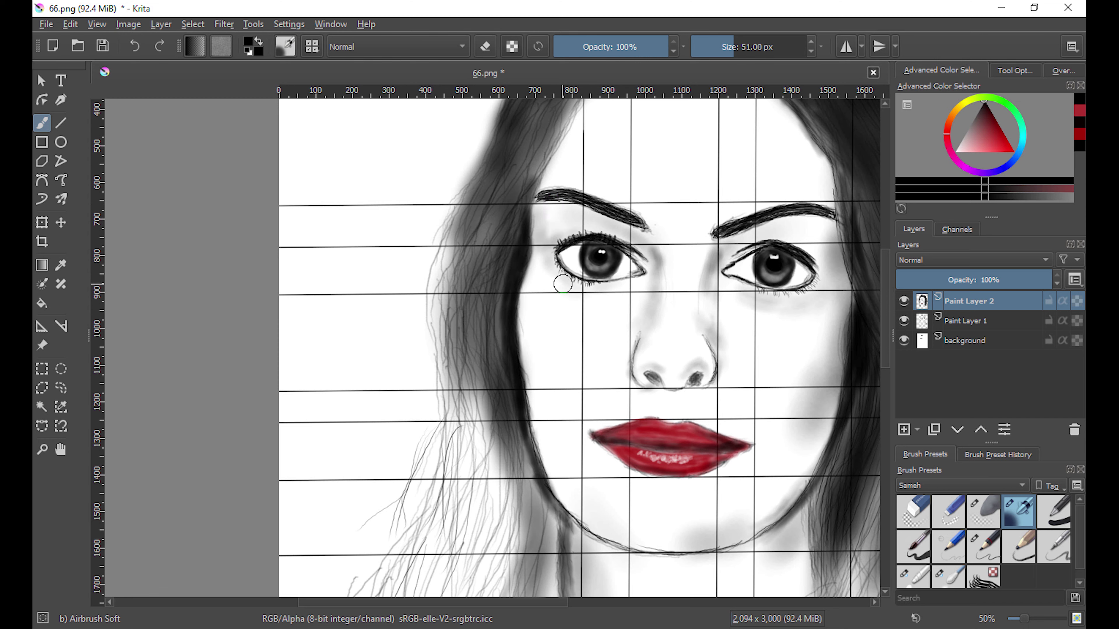
On Paint Layer 1, airbrush the right-side hair darker, then return to Paint Layer 2
key(slash)
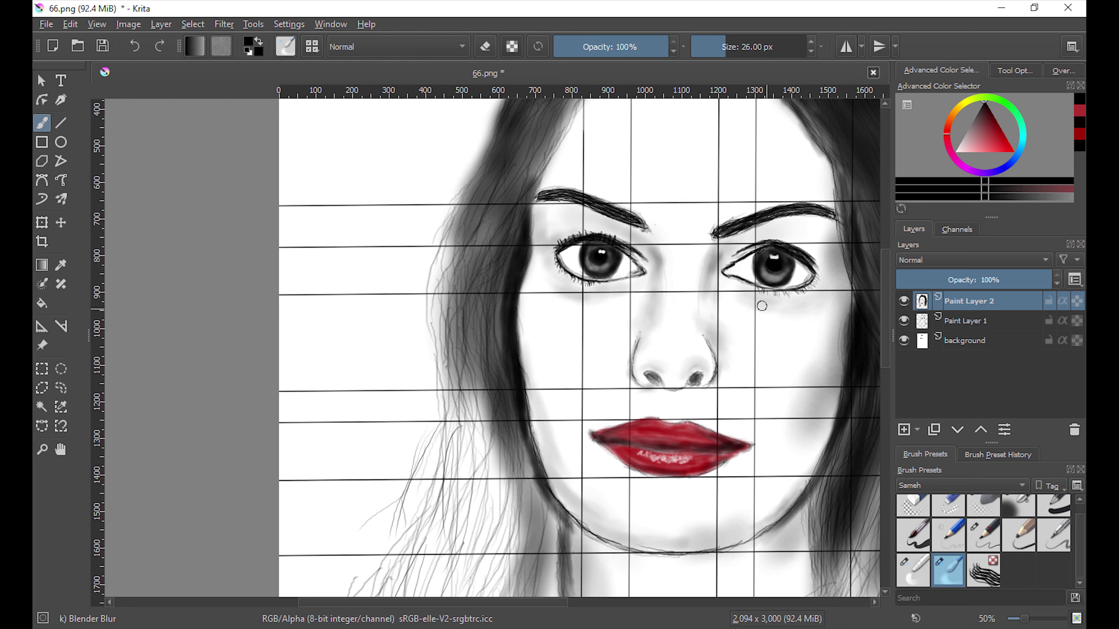
key(slash)
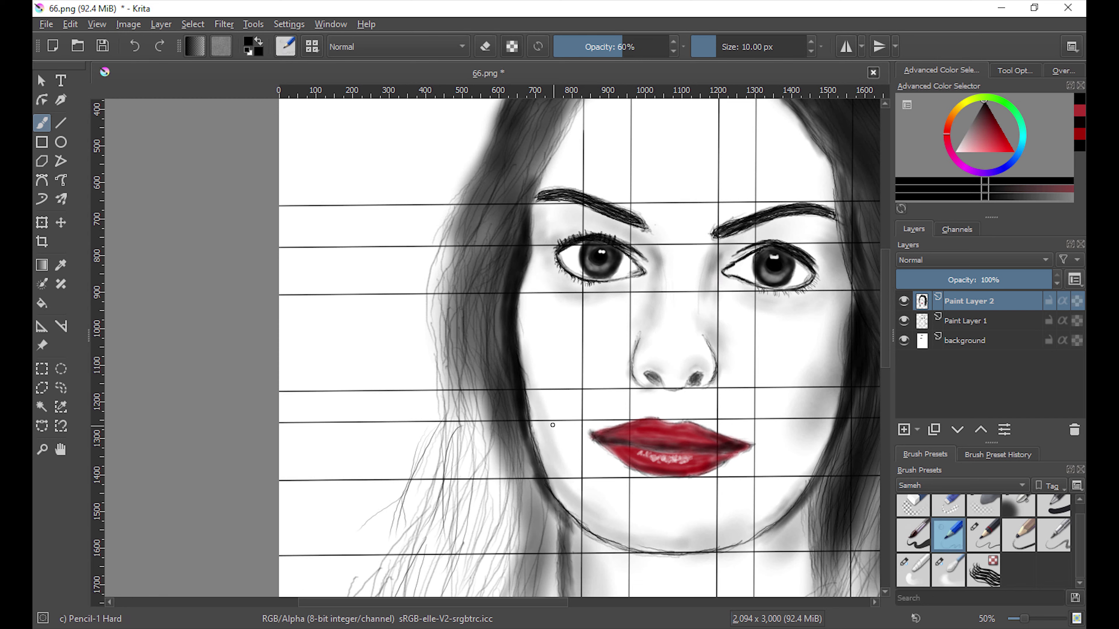
key(slash)
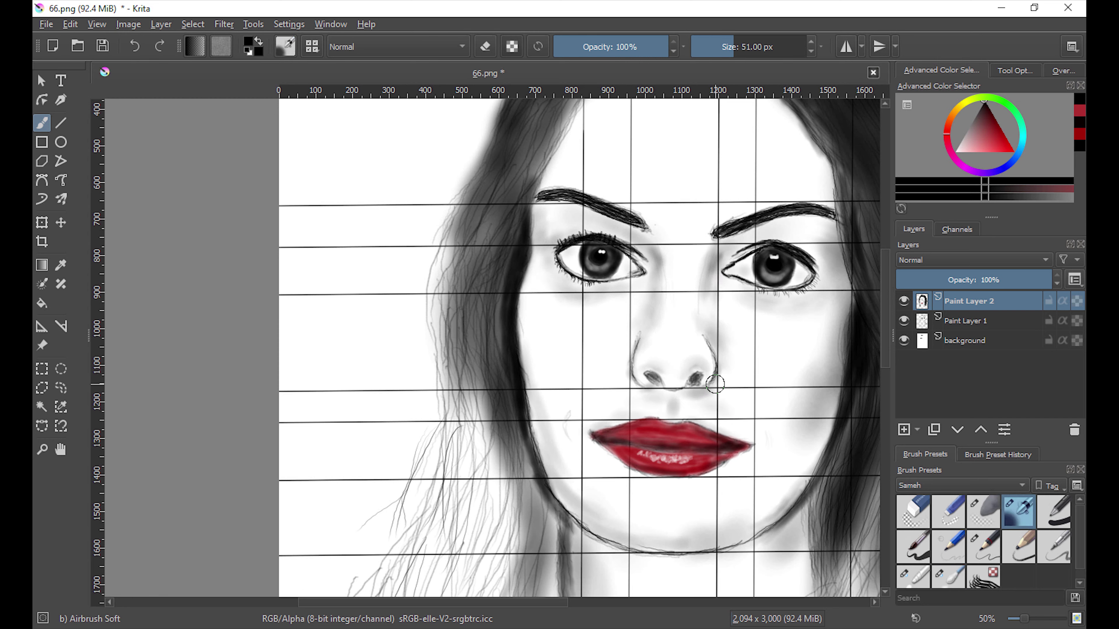
key(slash)
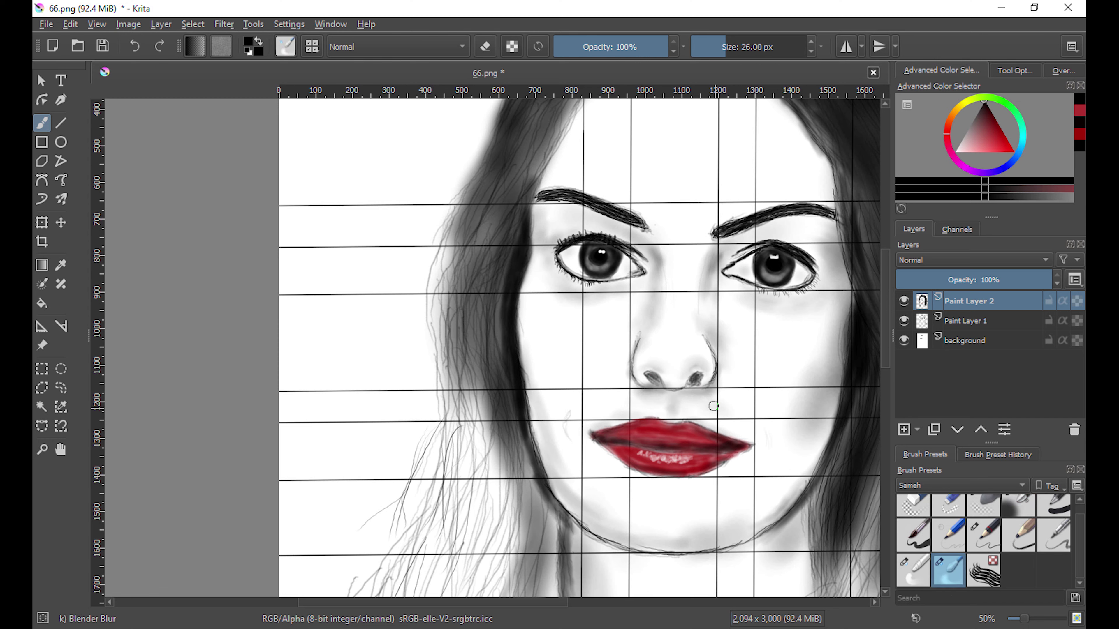
key(Page_Down)
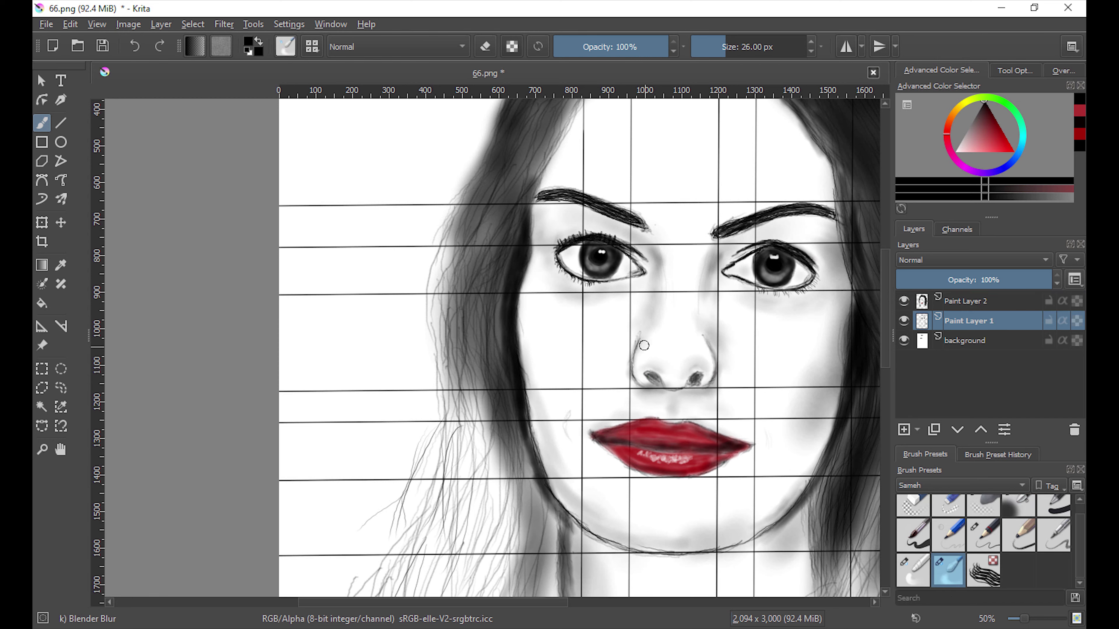
key(slash)
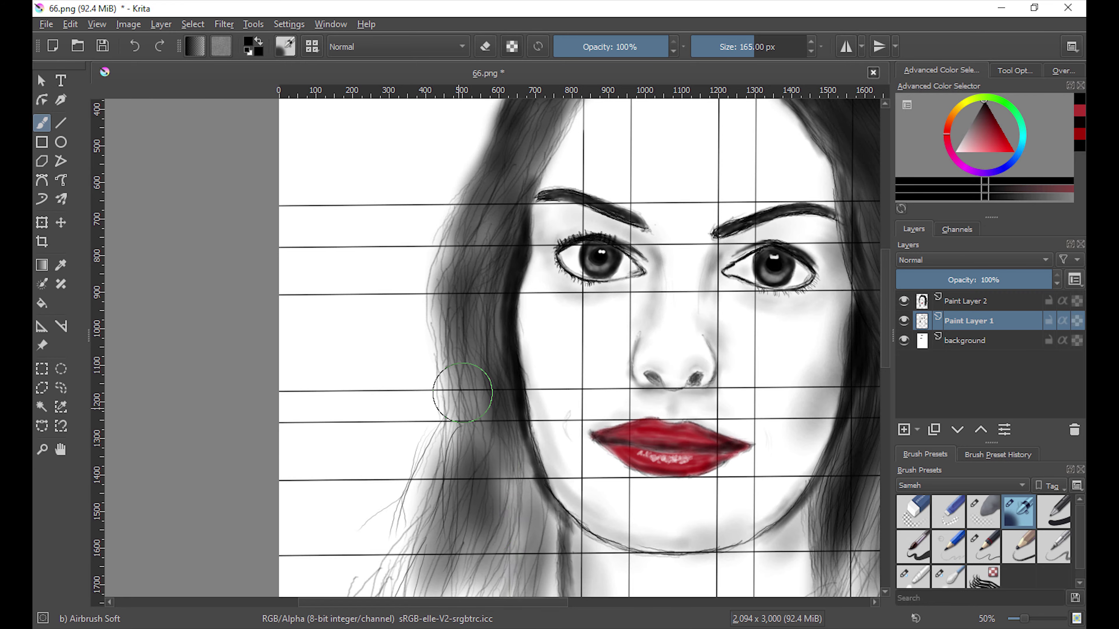
scroll(749, 286, right, 5)
mouse_move(788, 251)
mouse_down()
mouse_move(826, 529)
mouse_move(797, 551)
mouse_up()
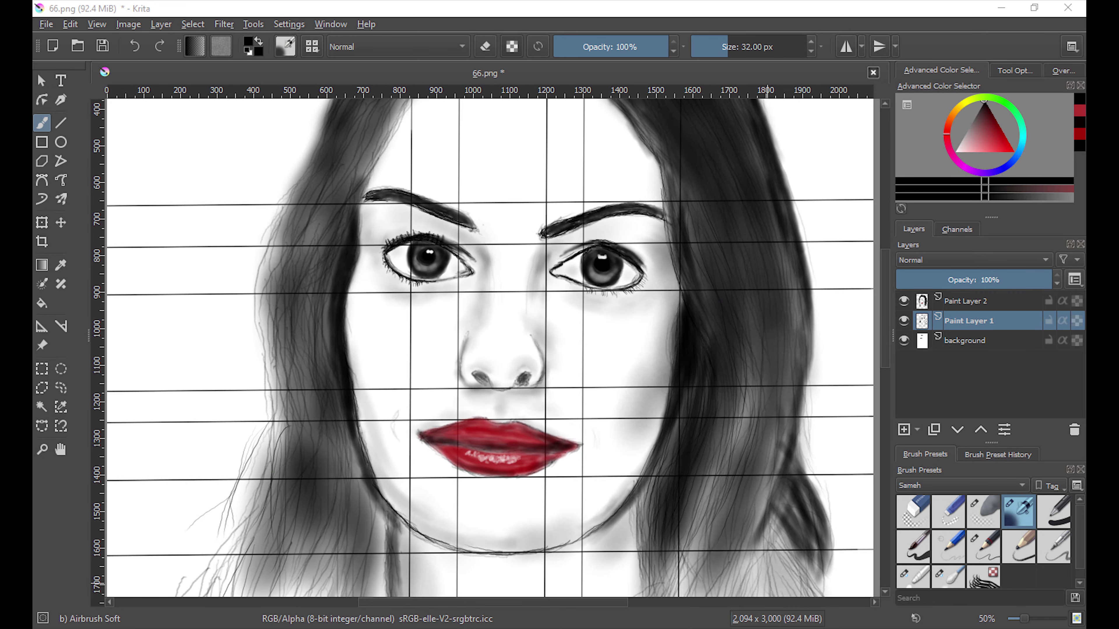
key(Page_Up)
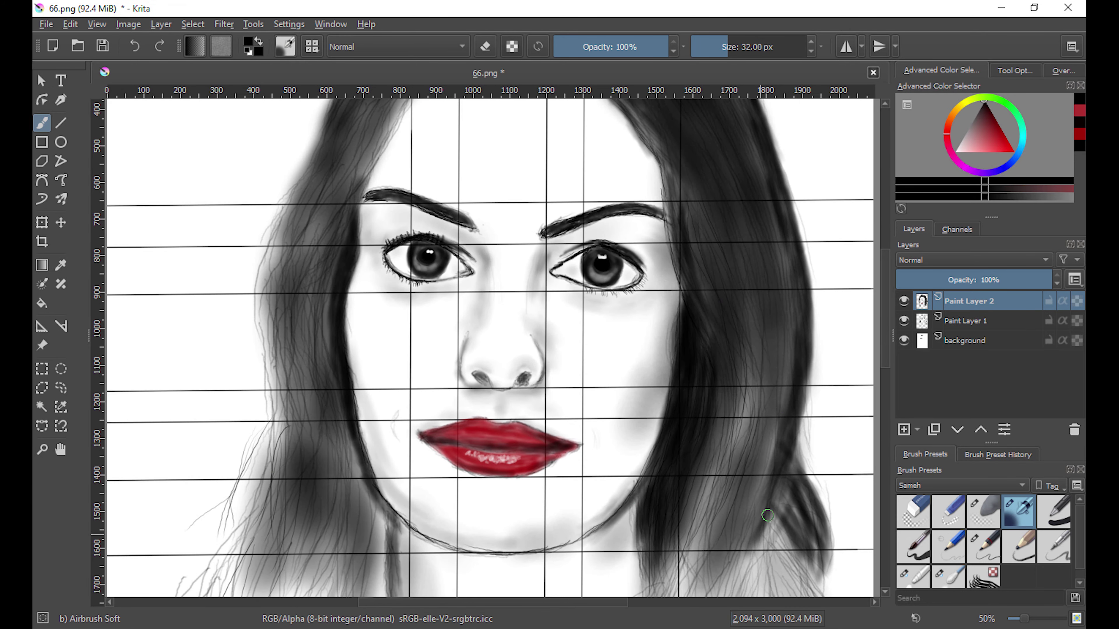
scroll(710, 326, down, 2)
Lighten a streak at the top of the hair, then darken the right-side hair with the soft airbrush
key(e)
drag(604, 192, 608, 170)
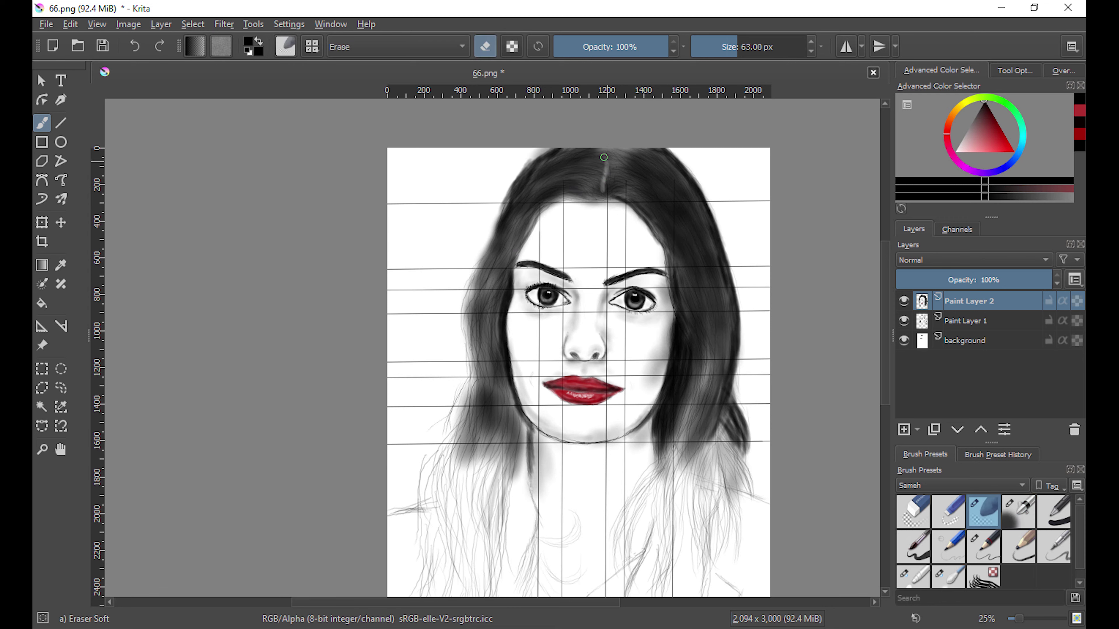
key(slash)
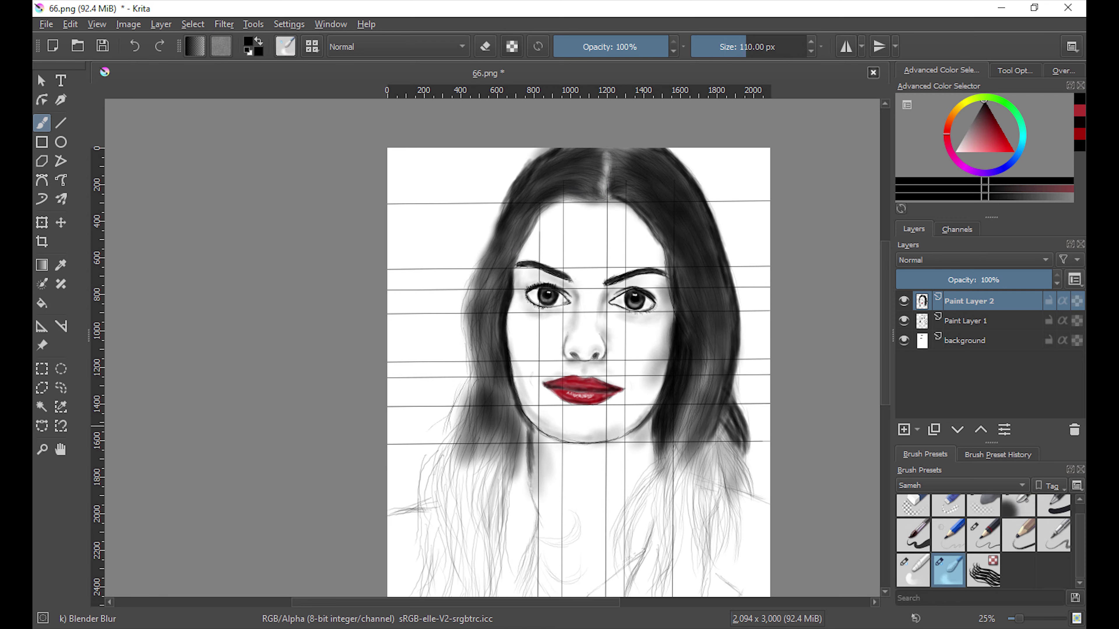
key(slash)
mouse_move(557, 194)
mouse_down()
mouse_move(723, 309)
mouse_move(726, 383)
mouse_up()
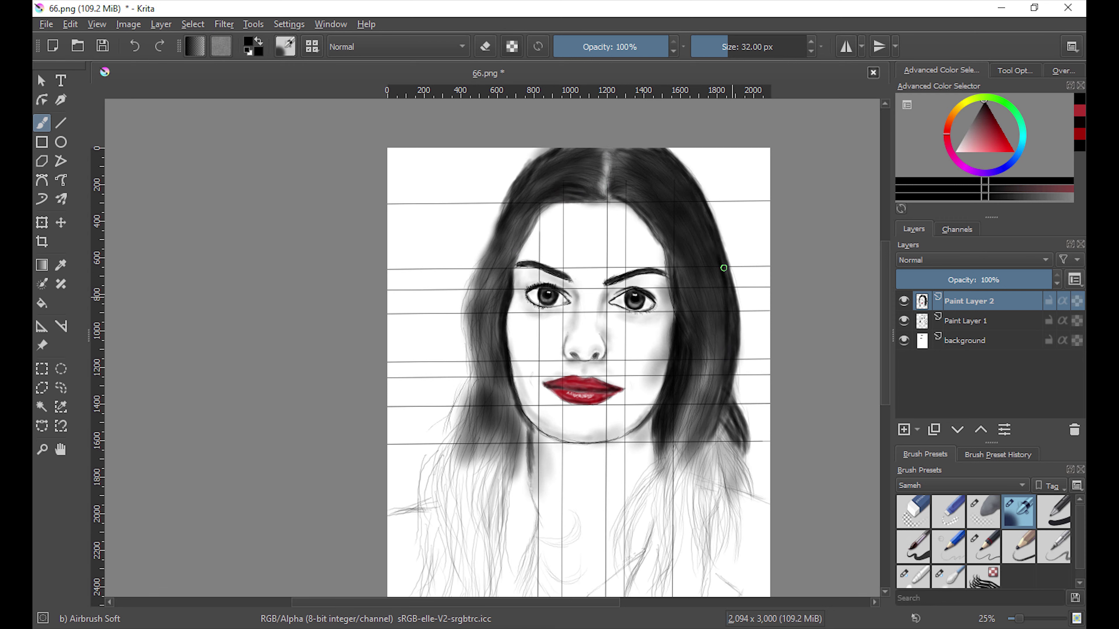
mouse_move(687, 423)
mouse_down()
mouse_move(711, 537)
mouse_move(742, 462)
mouse_move(722, 572)
mouse_up()
drag(726, 498, 729, 595)
drag(683, 441, 651, 511)
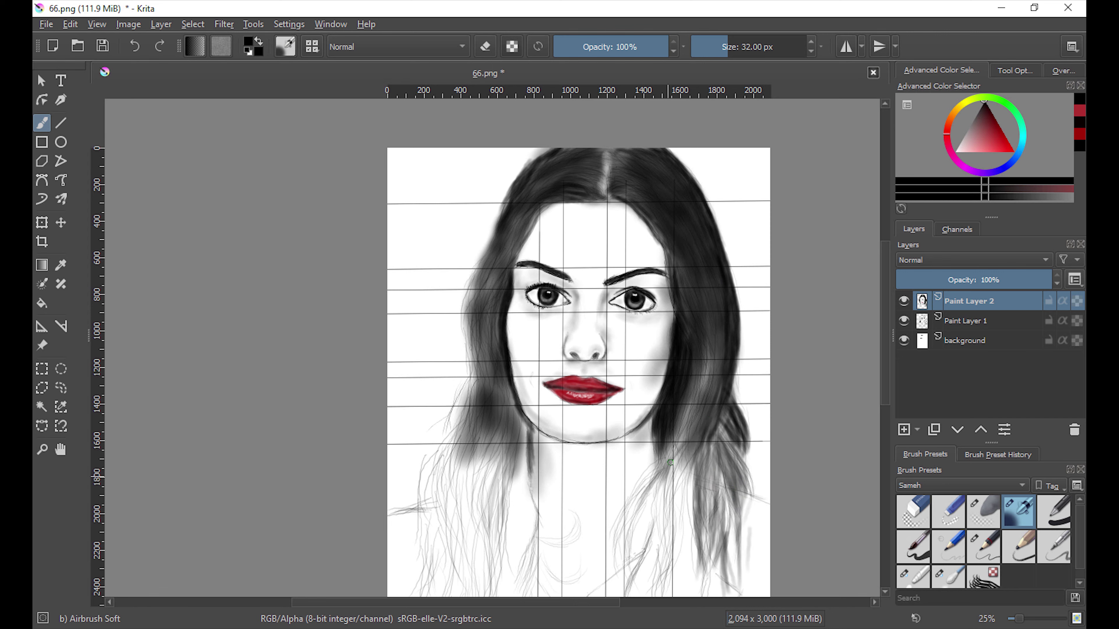
Darken the left hair edge down to the jaw and the lower-left hair
drag(705, 365, 687, 434)
mouse_move(506, 194)
mouse_down()
mouse_move(477, 267)
mouse_move(460, 397)
mouse_up()
mouse_move(467, 259)
mouse_down()
mouse_move(458, 441)
mouse_move(436, 573)
mouse_up()
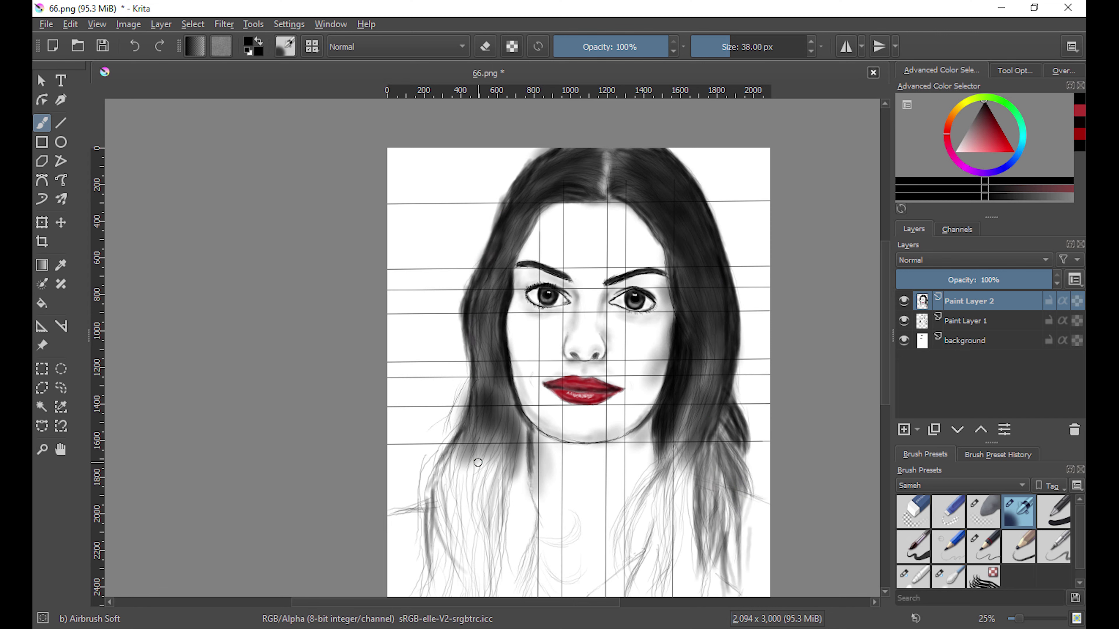
drag(476, 449, 488, 564)
drag(519, 432, 529, 556)
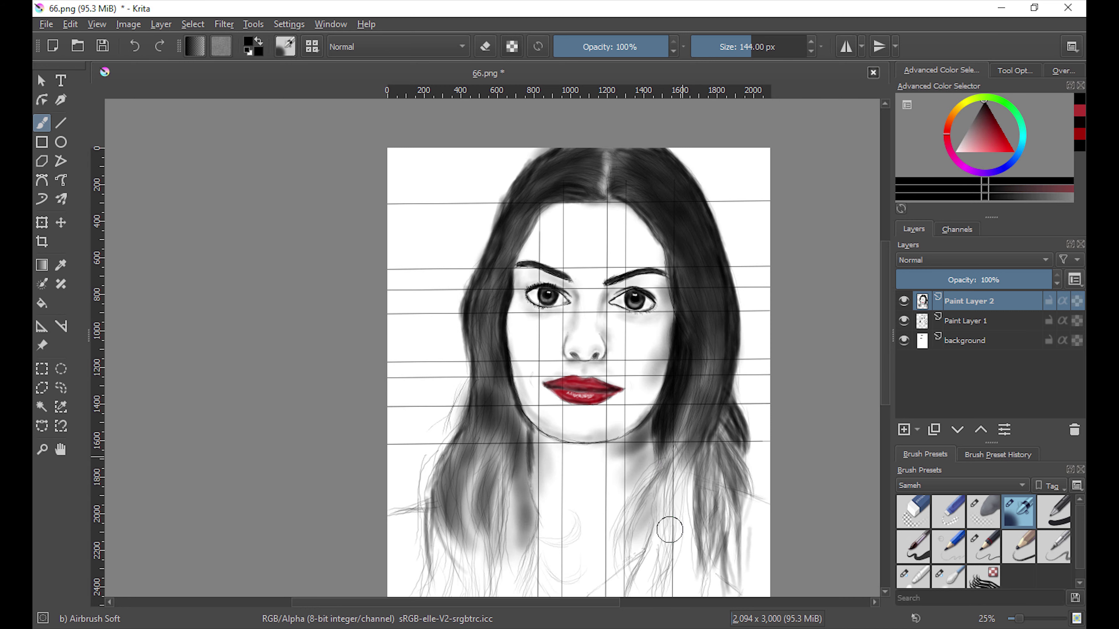
scroll(572, 478, down, 3)
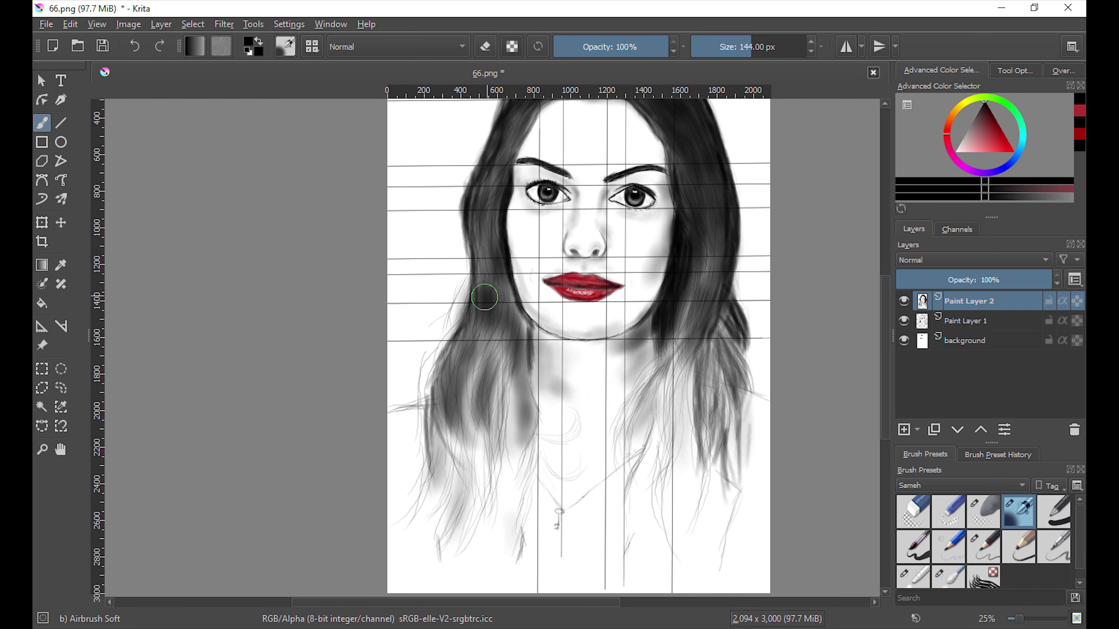
key(bracketleft)
key(bracketleft)
key(bracketleft)
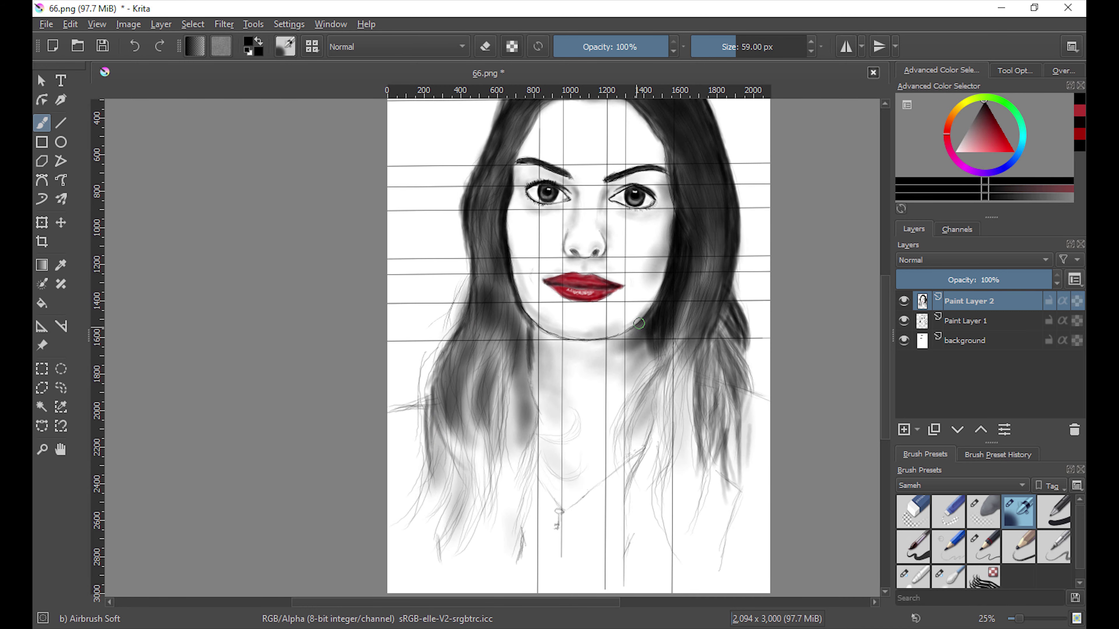
Save the portrait as 66.kra and ready a smaller soft airbrush on Paint Layer 1
key(ctrl+s)
key(Escape)
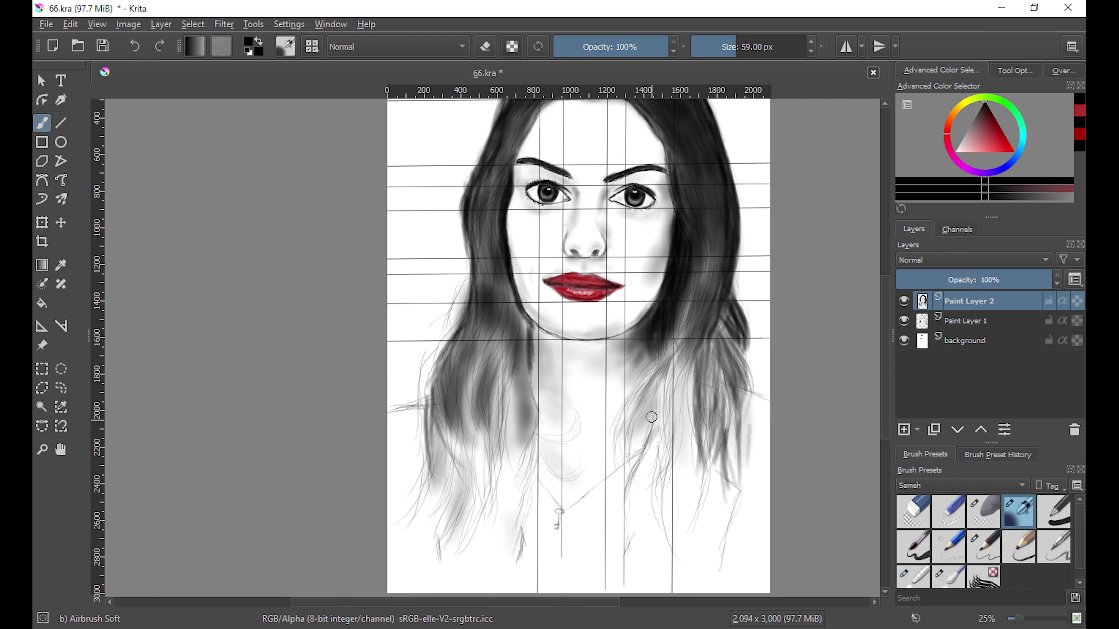
key(slash)
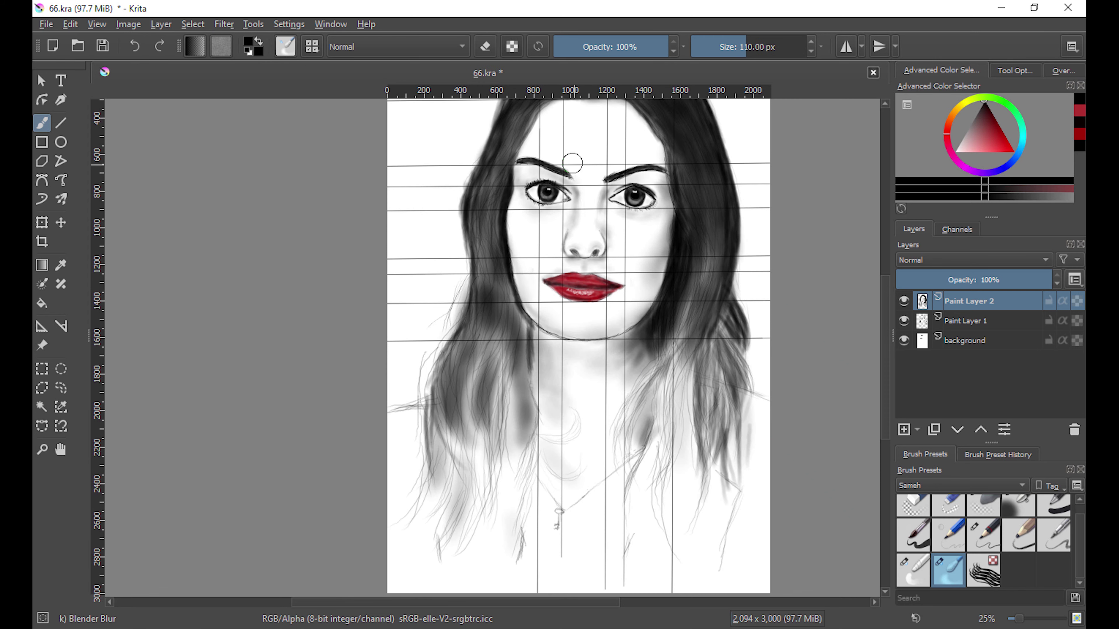
key(bracketleft)
key(bracketleft)
key(bracketleft)
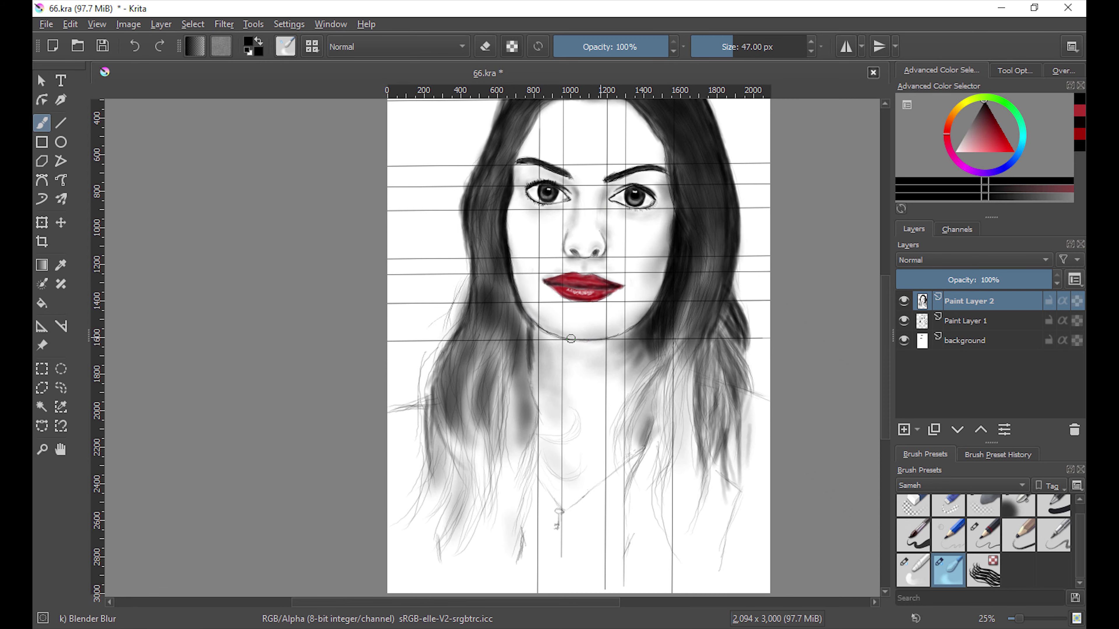
key(Page_Down)
key(slash)
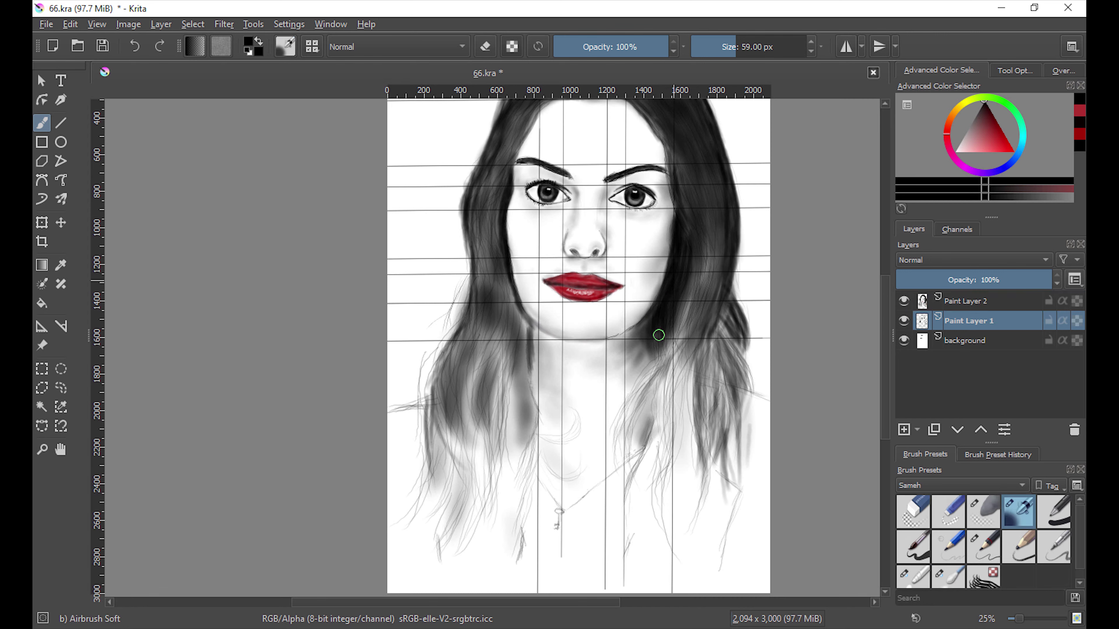
Darken the hair on both sides of the face along the cheeks and jaw
drag(749, 352, 674, 529)
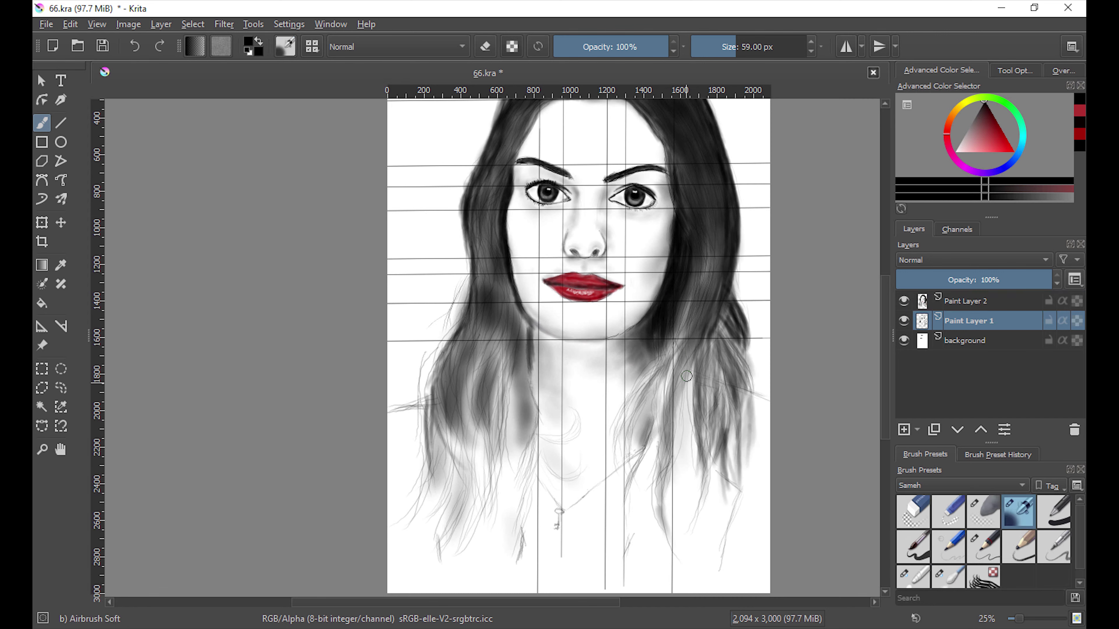
drag(683, 366, 678, 524)
drag(430, 330, 467, 516)
drag(467, 321, 506, 538)
drag(524, 458, 506, 266)
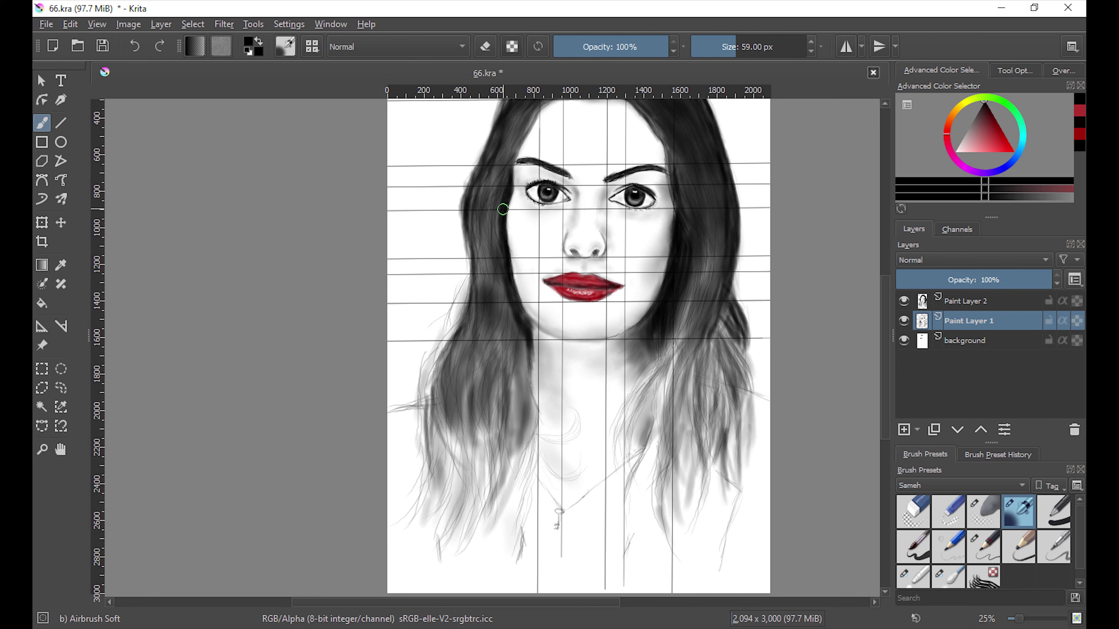
drag(531, 376, 520, 468)
drag(493, 326, 507, 407)
drag(643, 344, 652, 528)
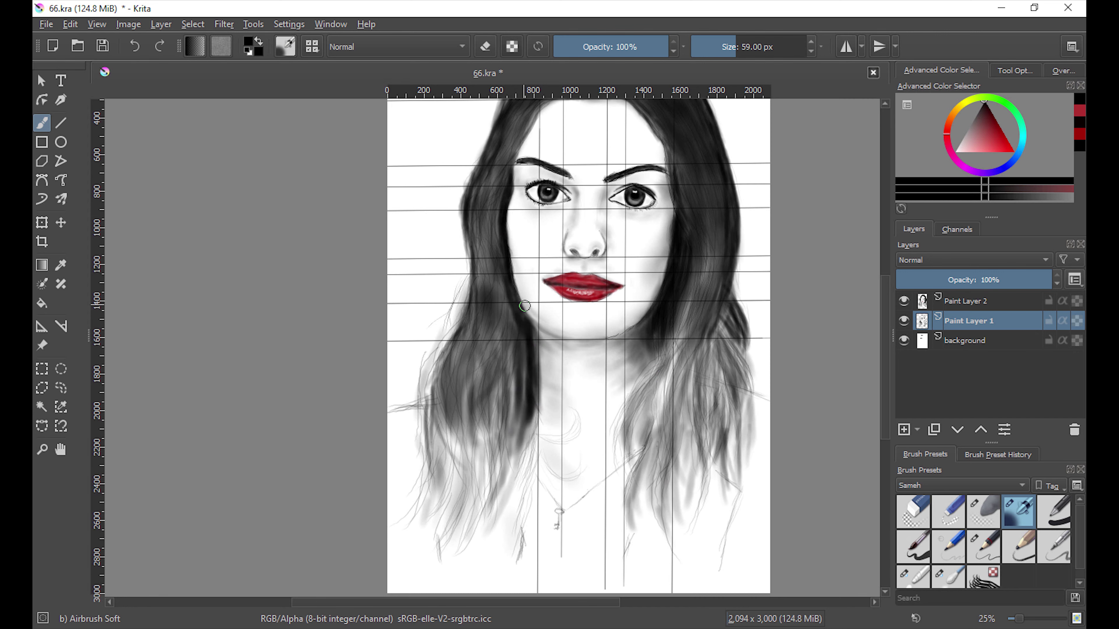
Zoom in on the lips and nose and ready the soft airbrush on Paint Layer 2
key(plus)
key(plus)
key(plus)
key(slash)
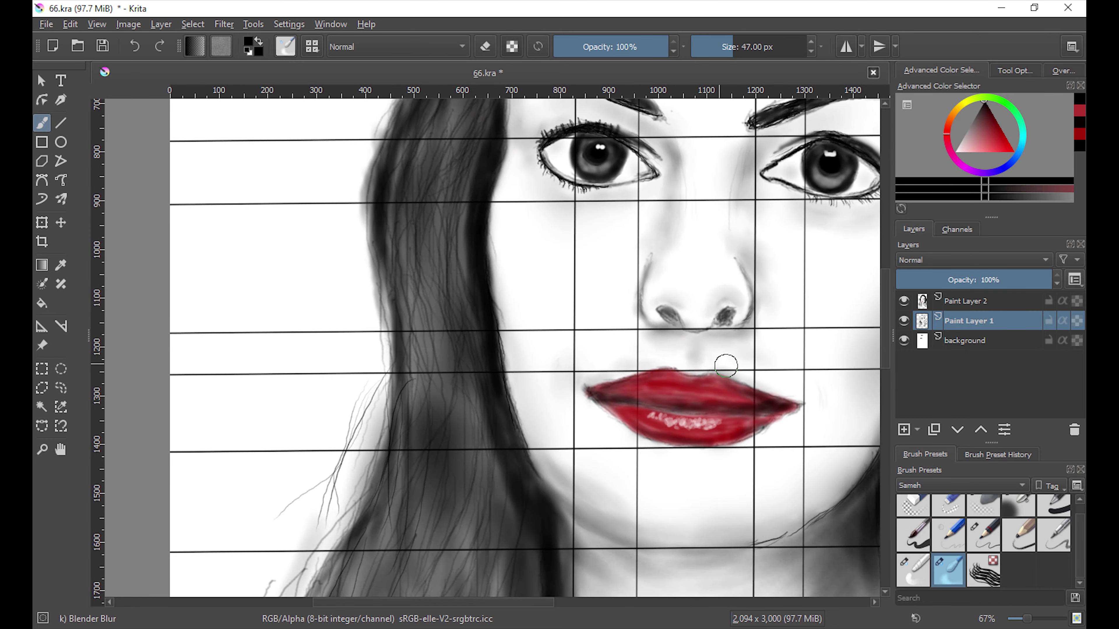
key(slash)
key(Page_Up)
key(minus)
key(minus)
key(minus)
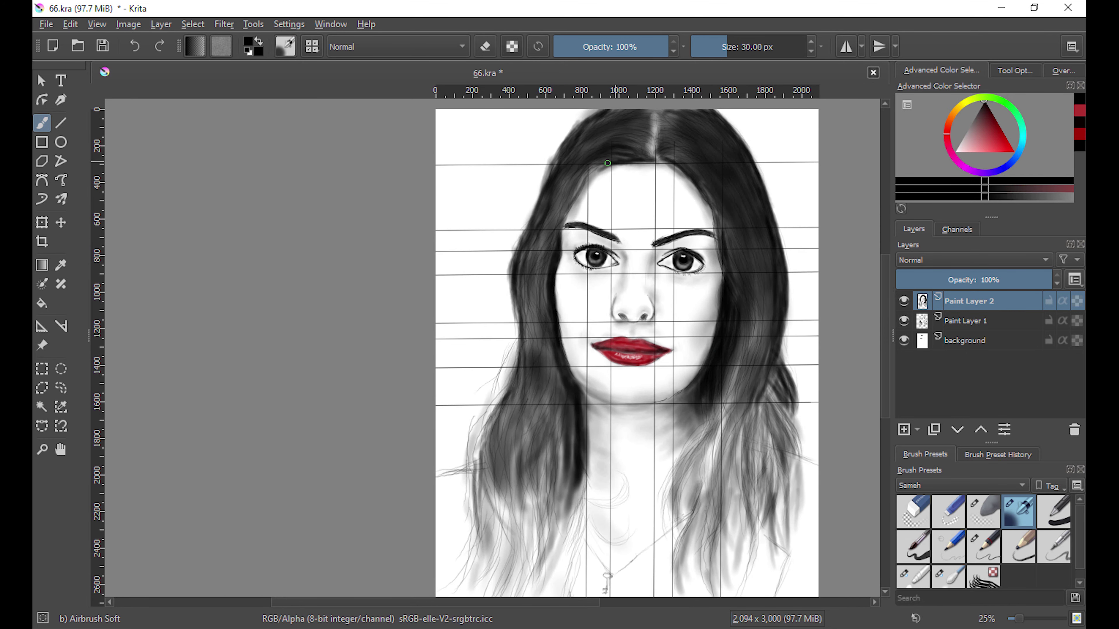
Zoom in around the left eye, using soft eraser and airbrush on Paint Layer 1
key(plus)
key(plus)
key(plus)
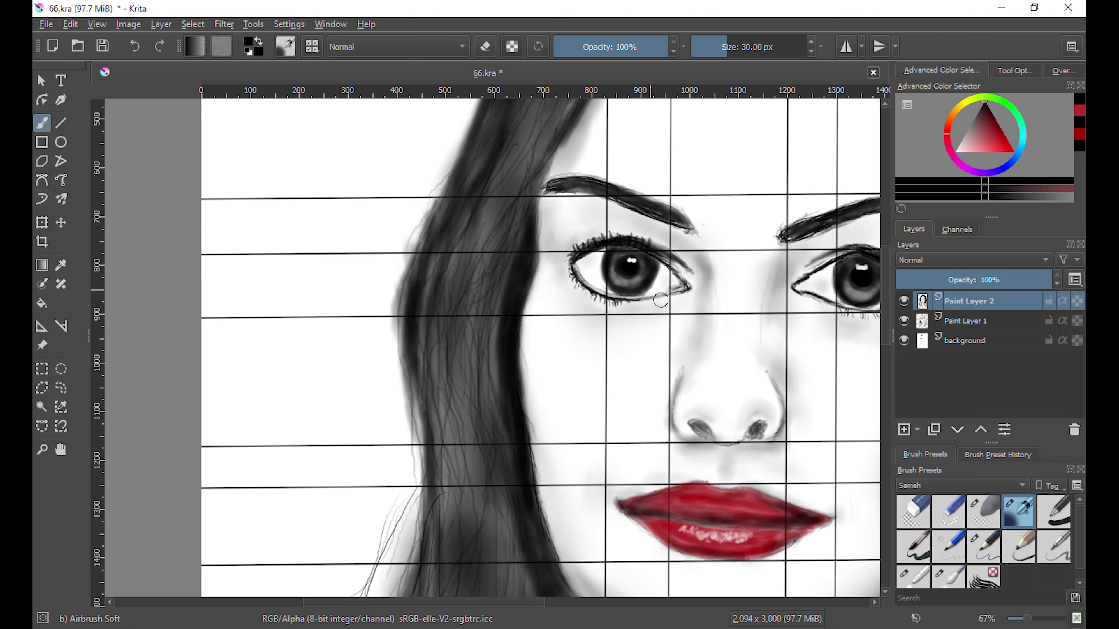
key(e)
key(Page_Down)
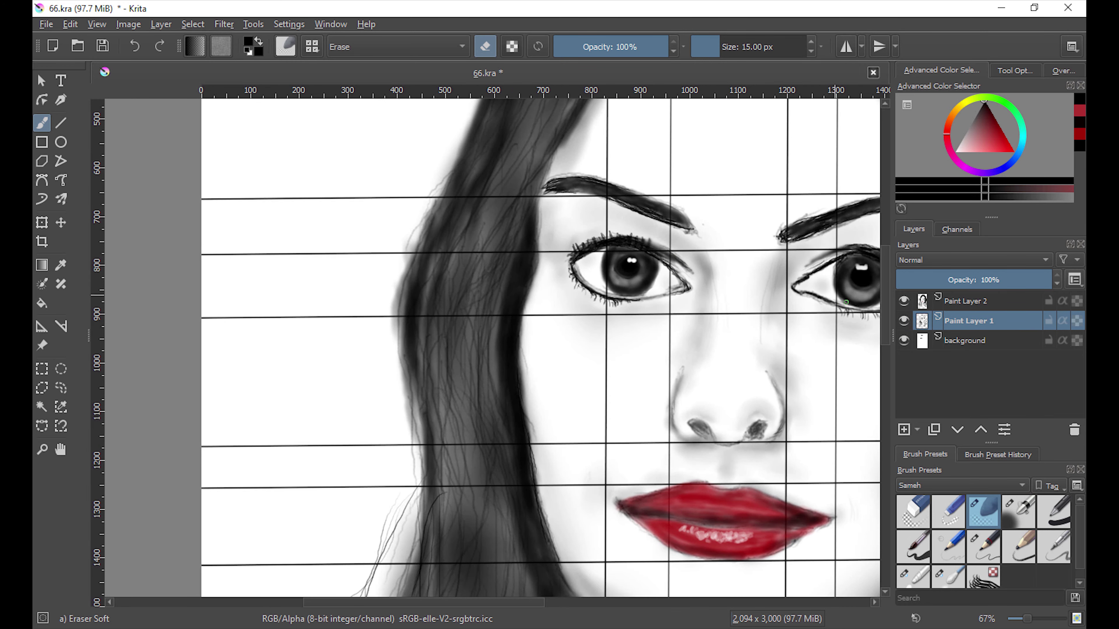
key(slash)
scroll(528, 505, right, 3)
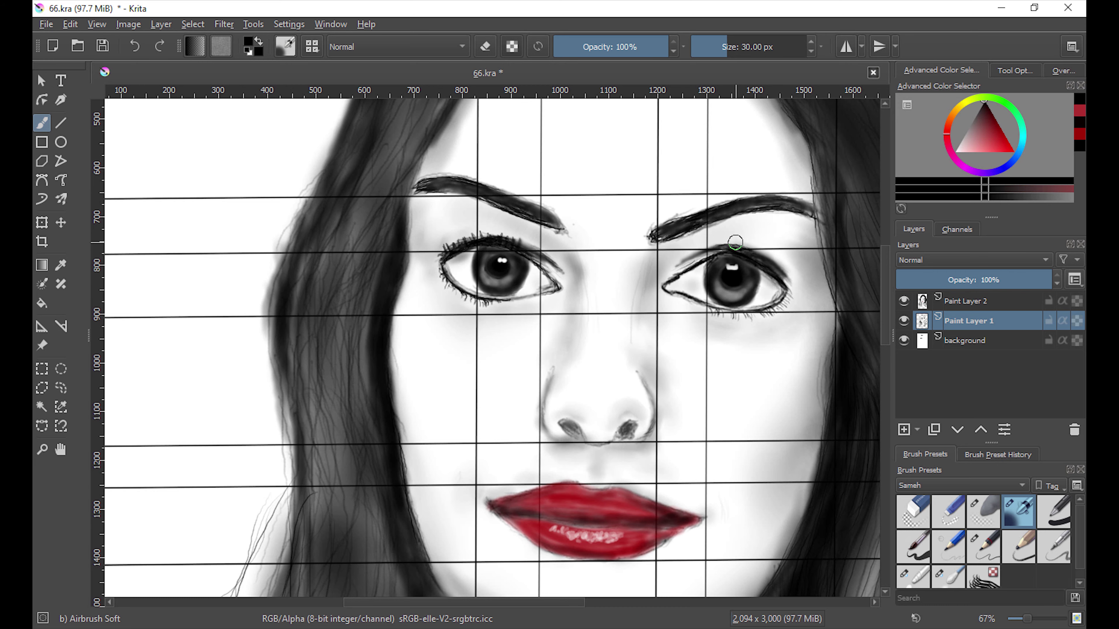
scroll(537, 239, up, 2)
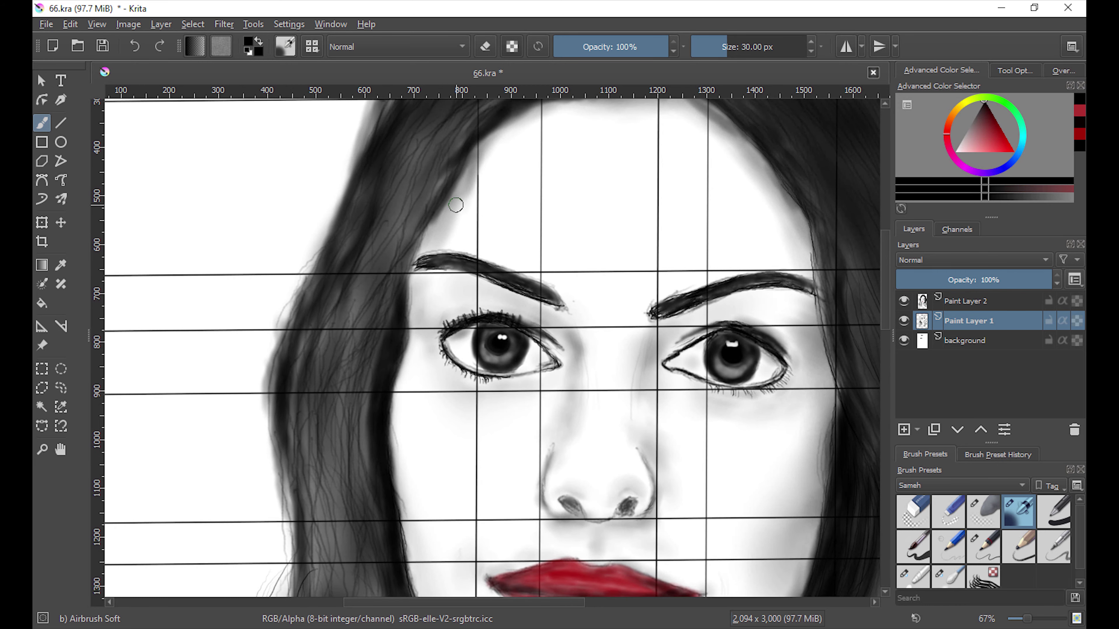
scroll(503, 115, up, 1)
Ready the blending brush on Paint Layer 2 and add a new background layer
key(period)
key(Page_Up)
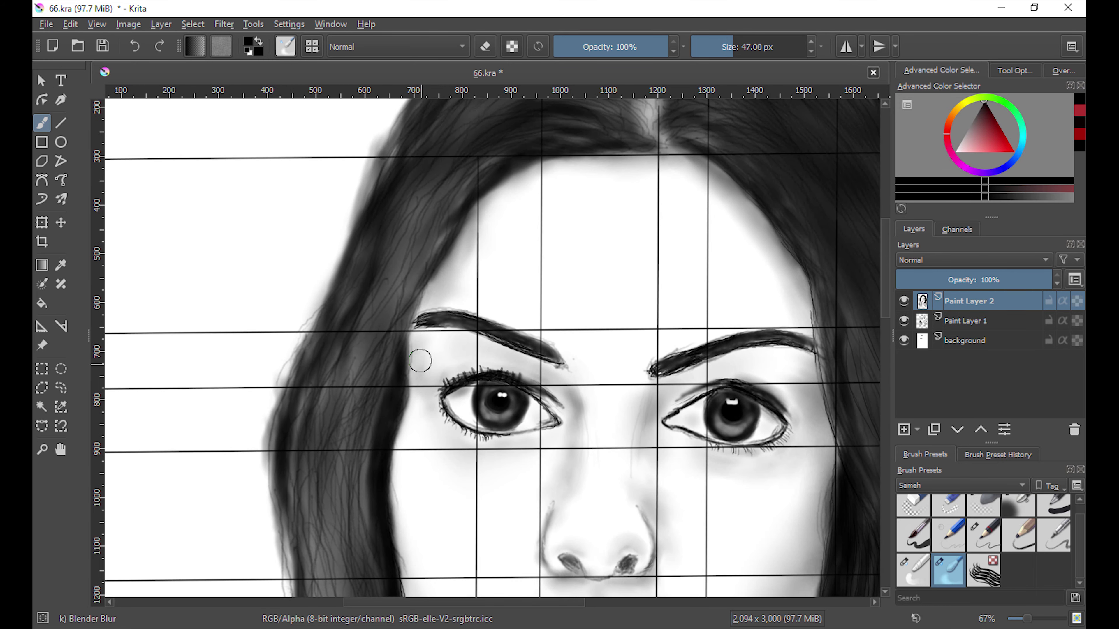
scroll(769, 317, down, 4)
scroll(412, 387, down, 3)
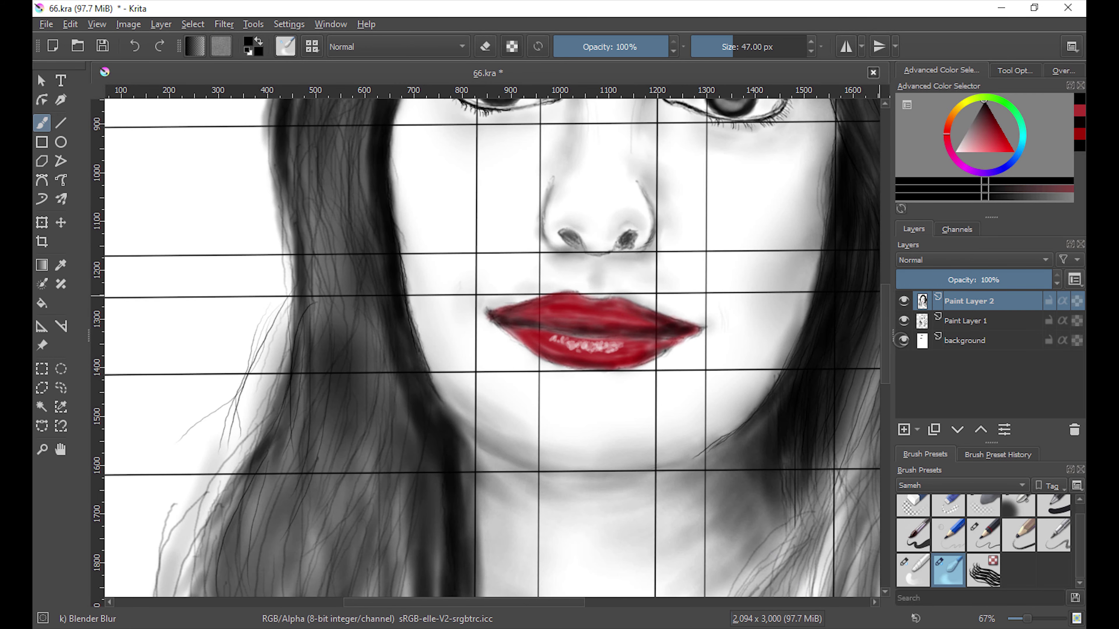
key(Insert)
Move the new layer beneath the portrait and fill it with pale pink
key(ctrl+Page_Down)
key(f)
key(shift+BackSpace)
key(2)
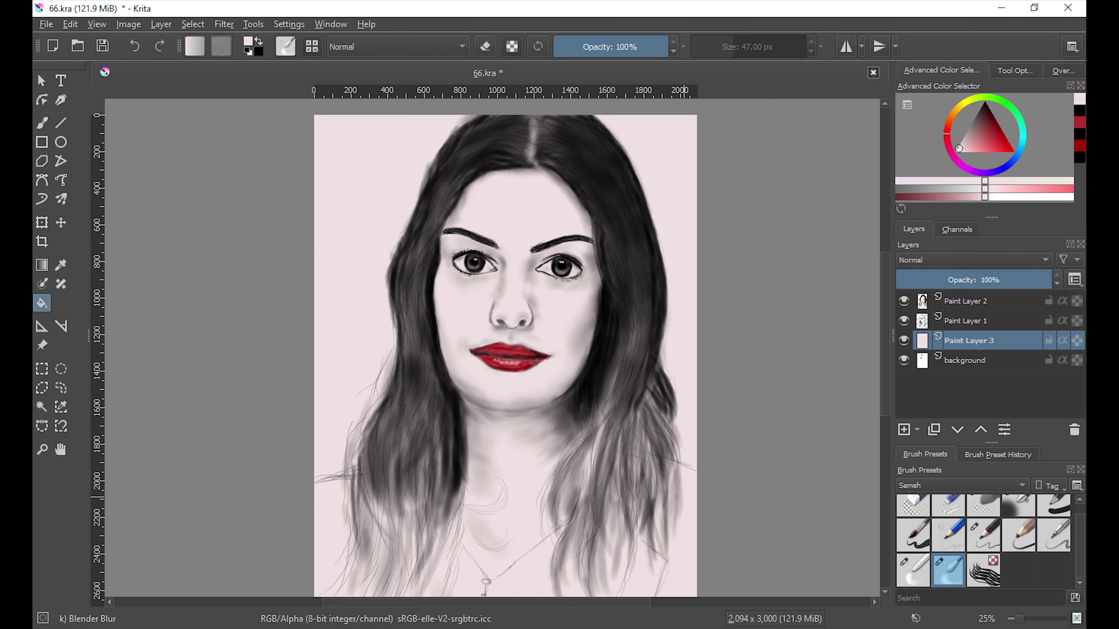
Return to freehand painting with a large soft airbrush on Paint Layer 1
key(b)
key(Page_Up)
key(Page_Up)
key(d)
key(comma)
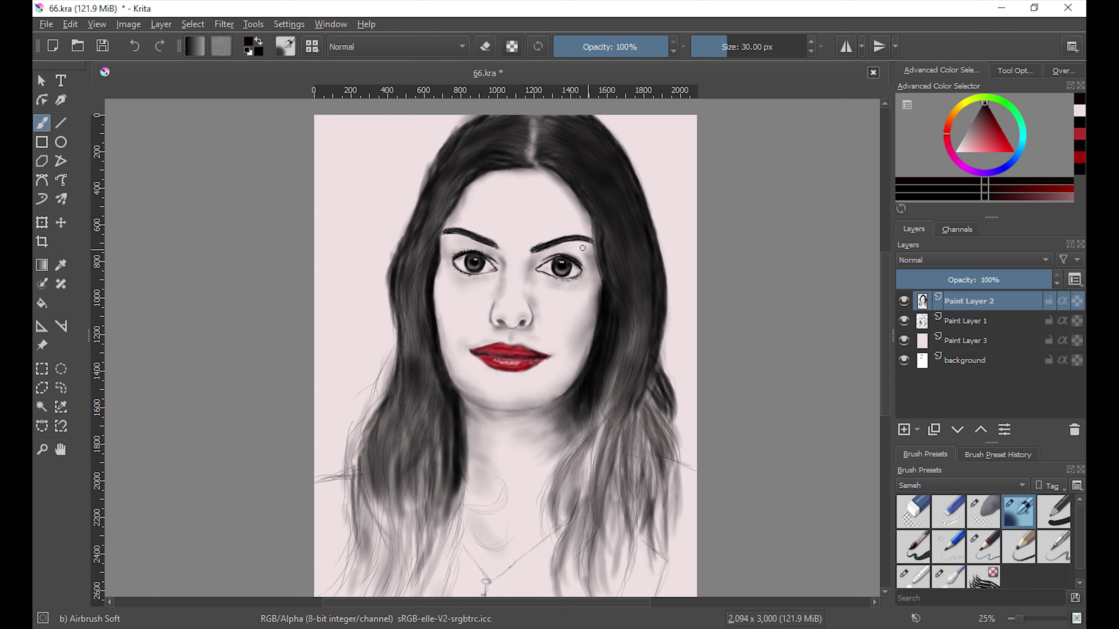
key(slash)
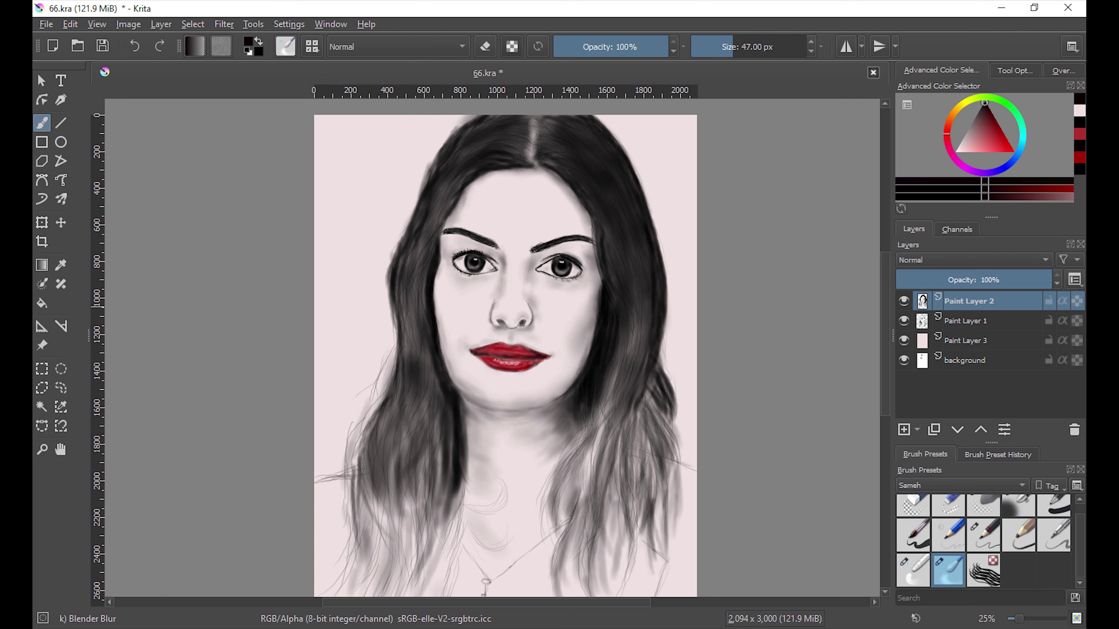
key(Page_Down)
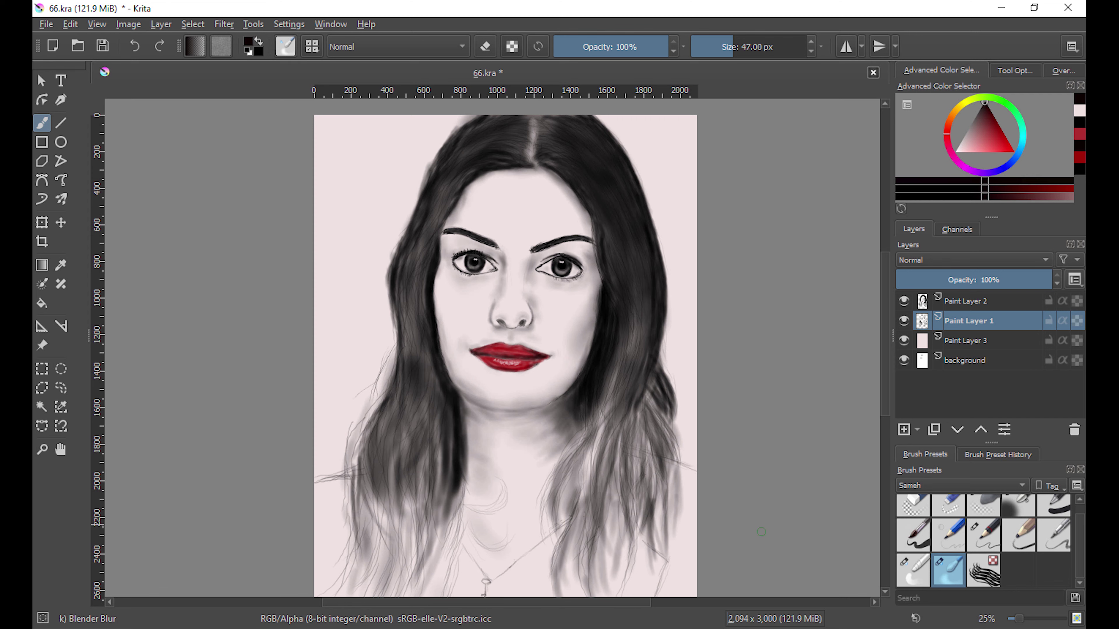
key(slash)
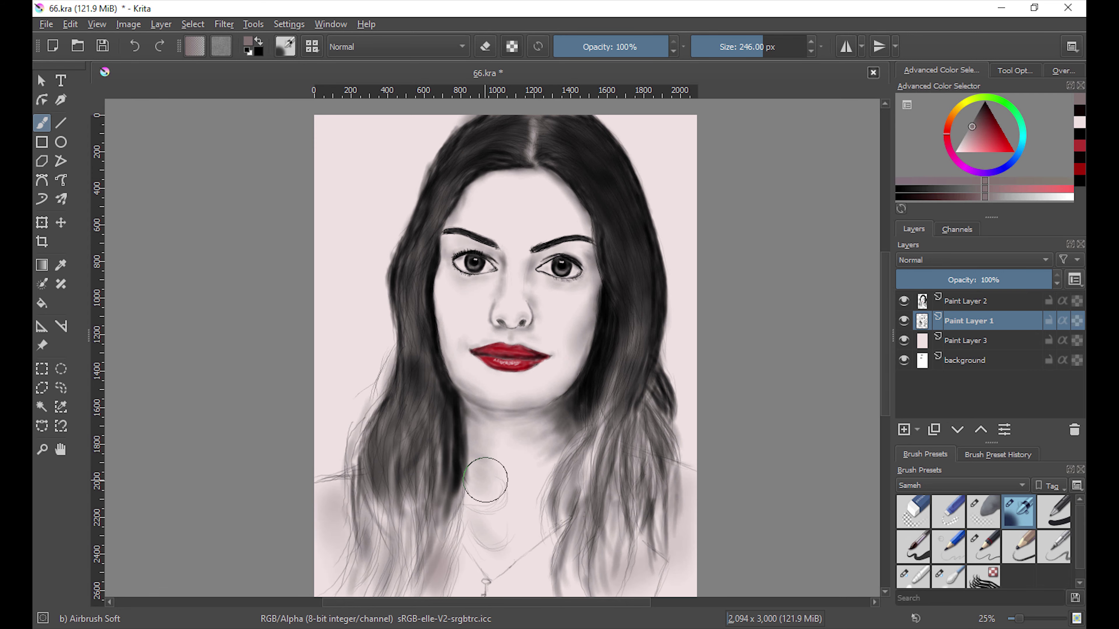
Shade the lower hair on both sides with a smaller soft airbrush
key(bracketleft)
key(bracketleft)
key(bracketleft)
drag(660, 432, 648, 551)
drag(438, 440, 441, 573)
drag(335, 485, 334, 590)
drag(638, 542, 670, 591)
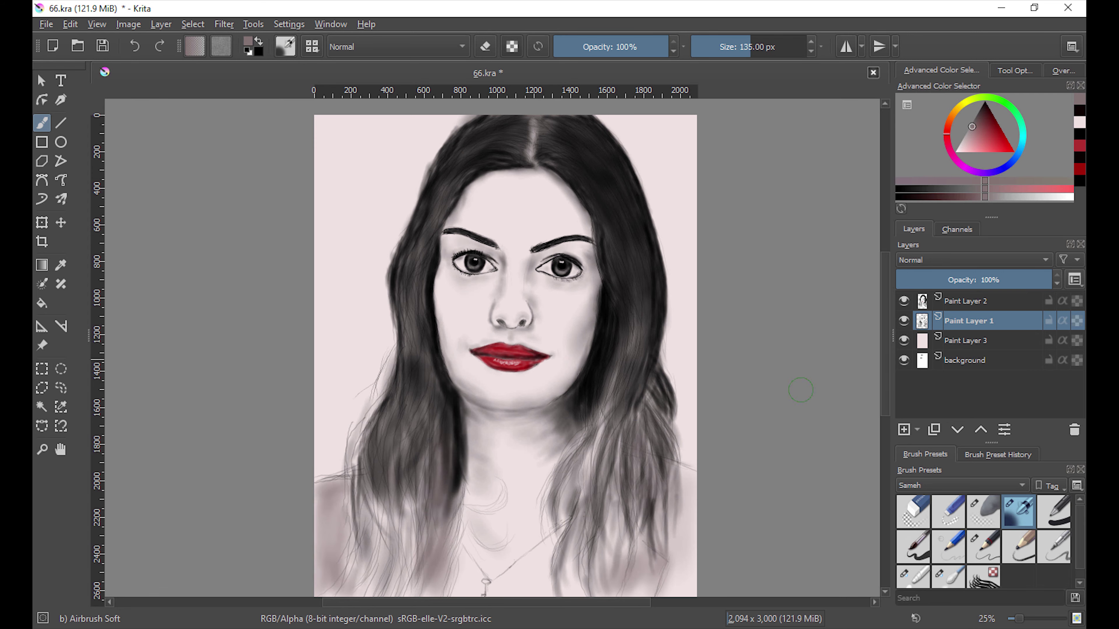
drag(670, 529, 687, 591)
Switch to black and darken the lower hair on the left and right sides
key(x)
mouse_move(673, 480)
mouse_down()
mouse_move(690, 527)
mouse_move(573, 591)
mouse_move(639, 445)
mouse_up()
drag(573, 432, 555, 529)
mouse_move(445, 498)
mouse_down()
mouse_move(400, 538)
mouse_move(439, 591)
mouse_up()
mouse_move(625, 590)
mouse_down()
mouse_move(661, 397)
mouse_move(651, 459)
mouse_up()
drag(374, 415, 370, 591)
mouse_move(334, 476)
mouse_down()
mouse_move(318, 572)
mouse_move(405, 569)
mouse_move(326, 586)
mouse_up()
drag(669, 458, 687, 591)
Deepen the lower hair shading further across both sides
scroll(678, 529, down, 3)
mouse_move(669, 432)
mouse_down()
mouse_move(678, 528)
mouse_move(607, 423)
mouse_move(639, 388)
mouse_up()
drag(547, 520, 687, 525)
drag(572, 431, 661, 383)
drag(422, 467, 422, 529)
drag(397, 485, 454, 529)
Darken the lower-left hair and bottom-left corner with the large soft airbrush
click(983, 547)
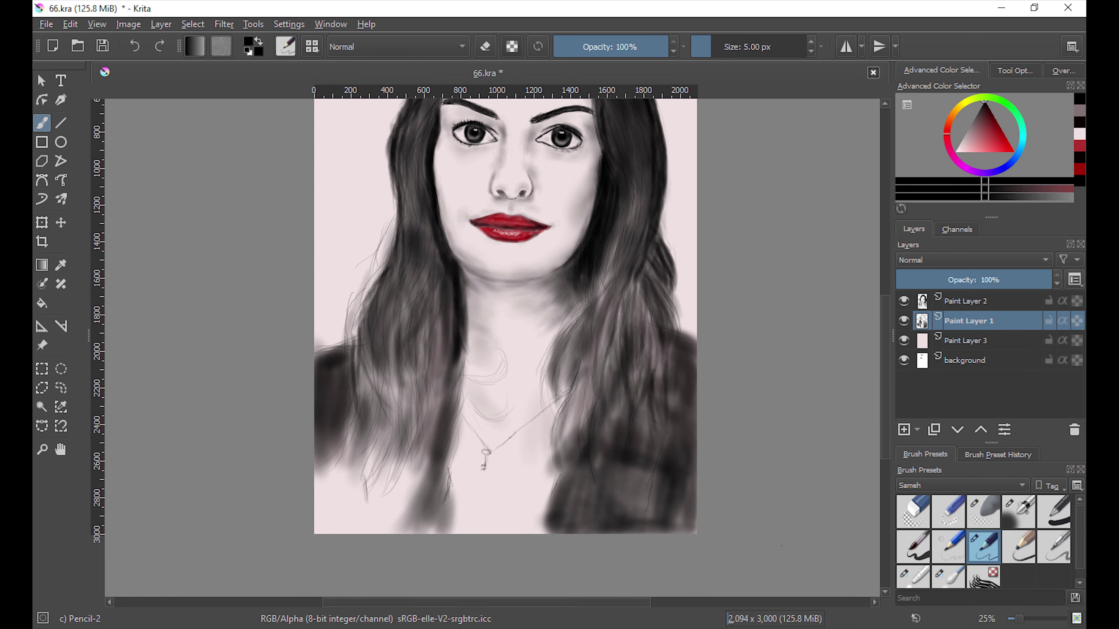
click(1019, 511)
drag(366, 529, 427, 450)
drag(317, 485, 423, 529)
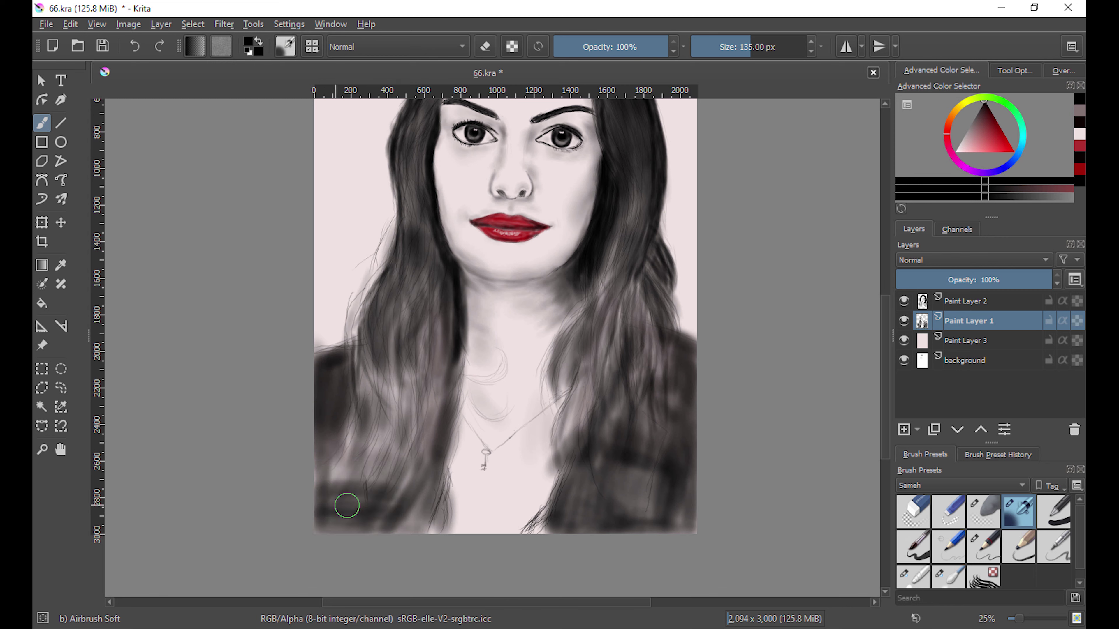
drag(330, 375, 419, 507)
Pick a light pinkish skin tone and set up the blending brush on Paint Layer 2
ctrl+click(524, 498)
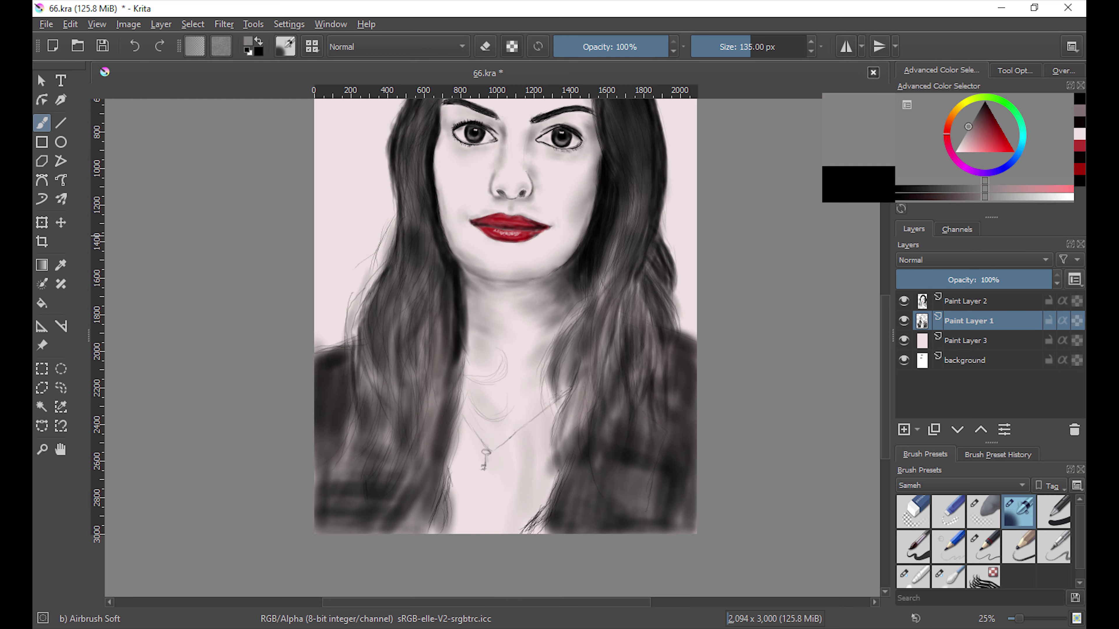
right_click(551, 315)
click(481, 304)
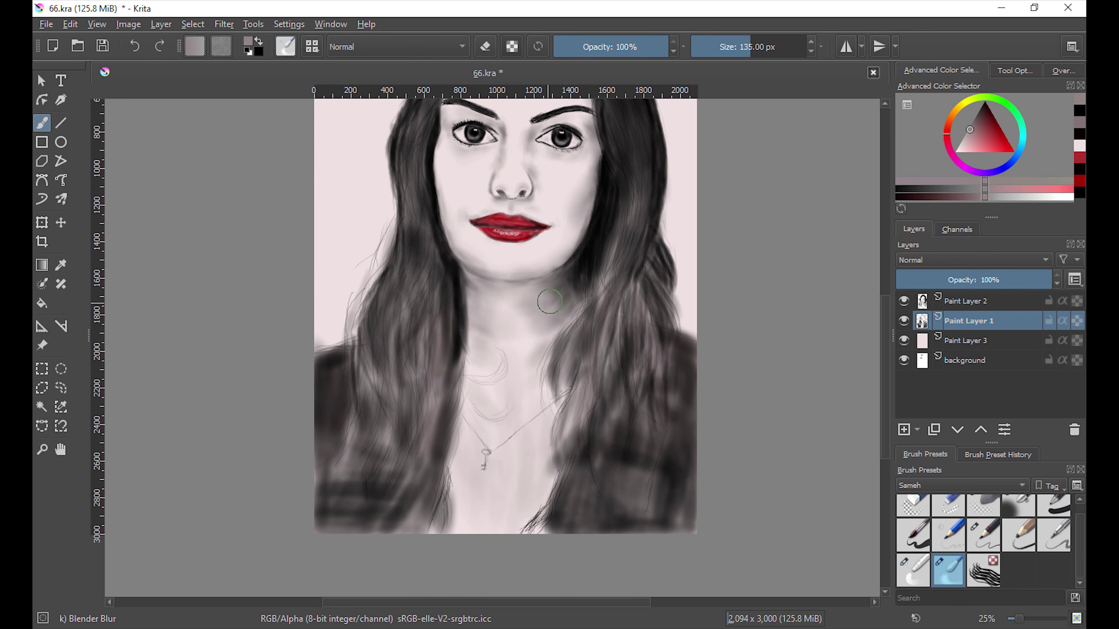
key(Page_Up)
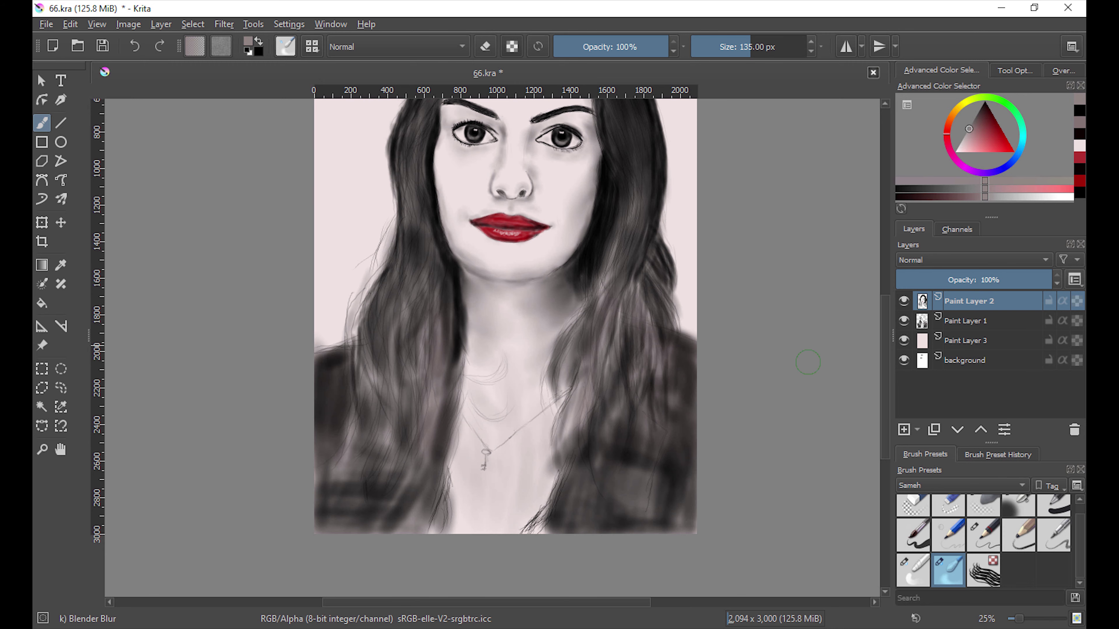
key(slash)
Draw fine loose black hair strands across the neck
key(d)
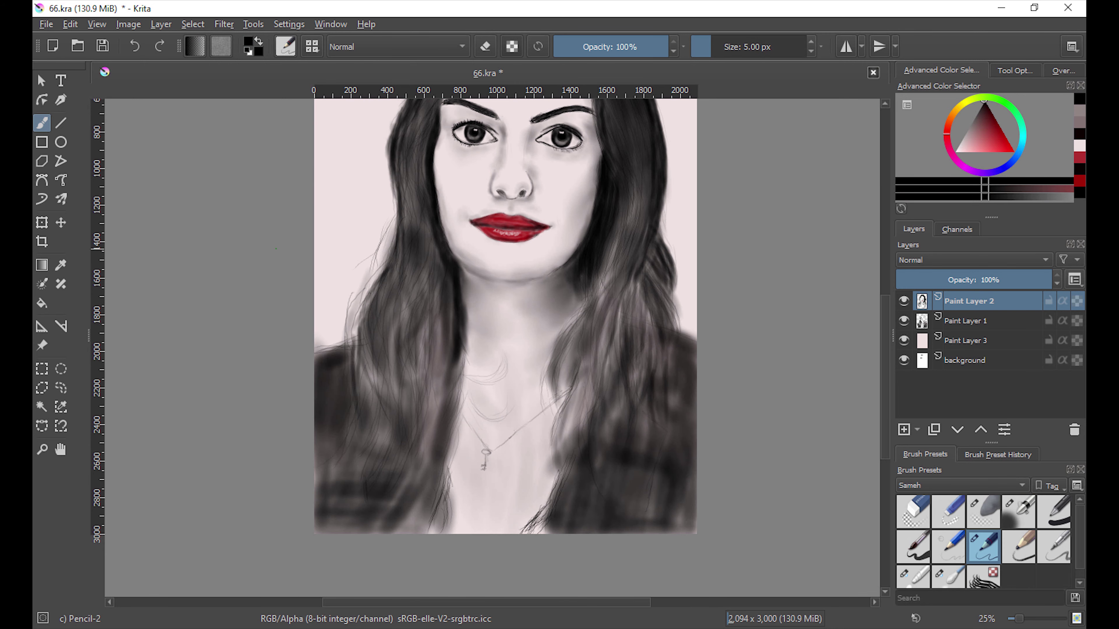
scroll(276, 249, up, 3)
scroll(276, 249, down, 3)
ctrl+scroll(460, 477, up, 2)
drag(446, 264, 546, 227)
drag(438, 293, 562, 315)
drag(454, 335, 562, 317)
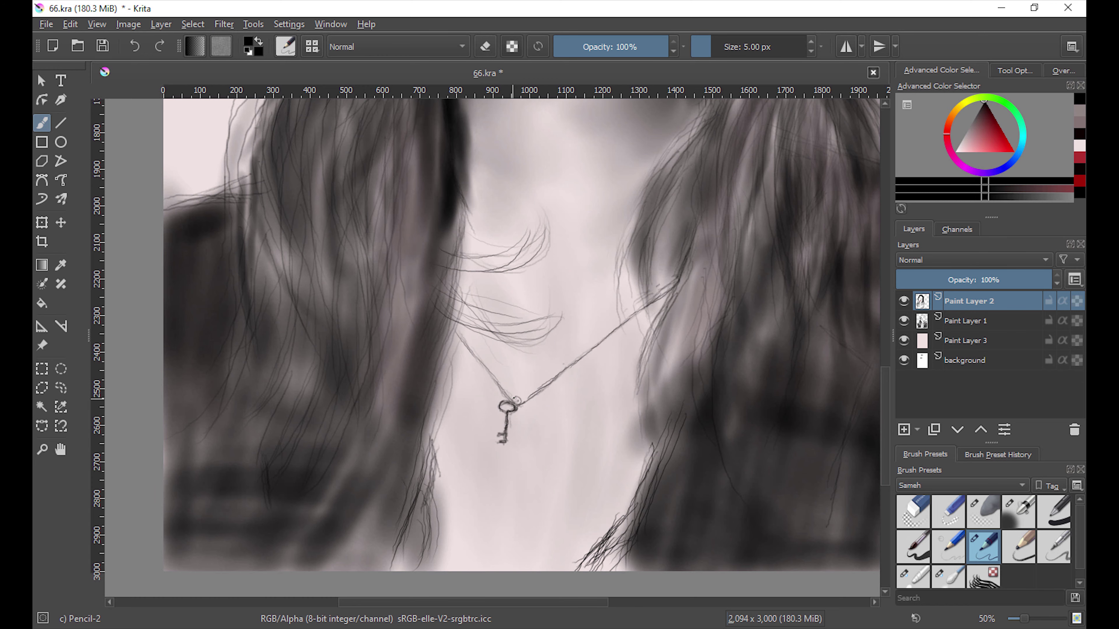
Sign and date the portrait 2020 below the key pendant, then zoom out
scroll(516, 400, down, 3)
mouse_move(467, 368)
mouse_down()
mouse_move(495, 384)
mouse_move(590, 383)
mouse_up()
drag(481, 423, 537, 438)
key(minus)
key(minus)
key(minus)
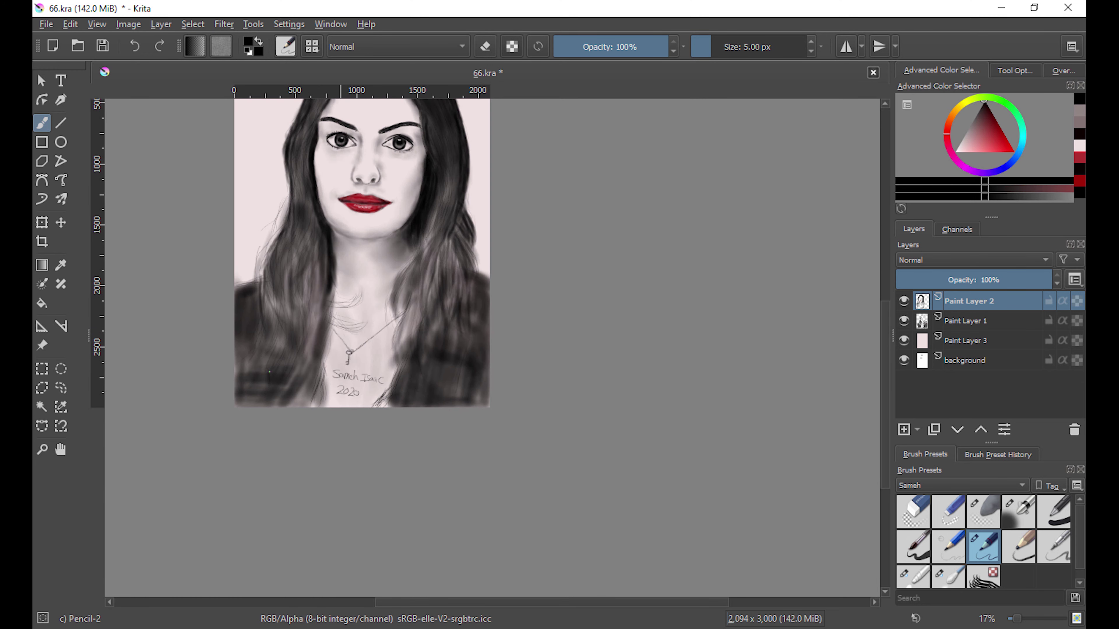